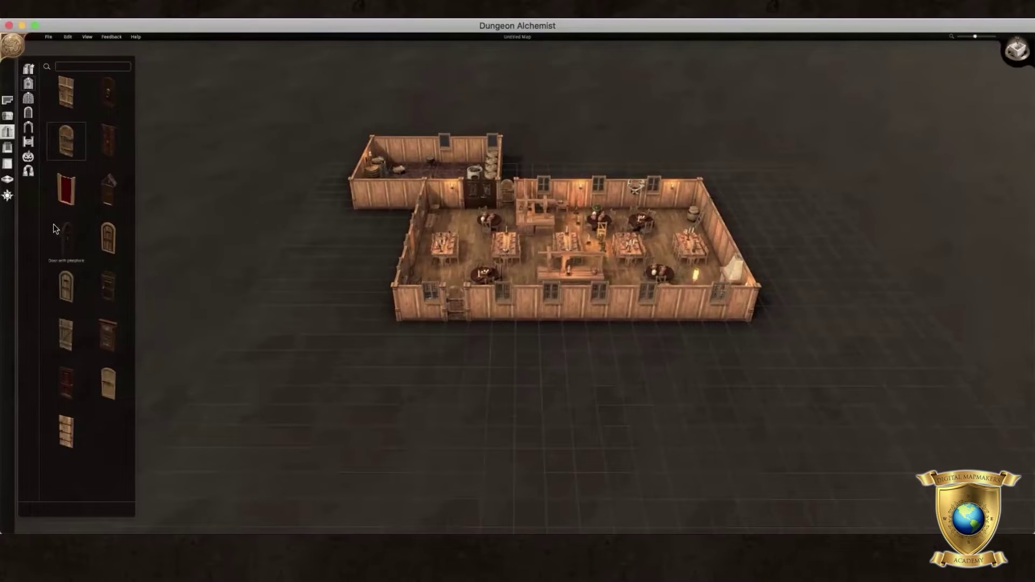
Draw a large room below the tavern and build it as a Village Park with AI furnishing off
left_click(8, 101)
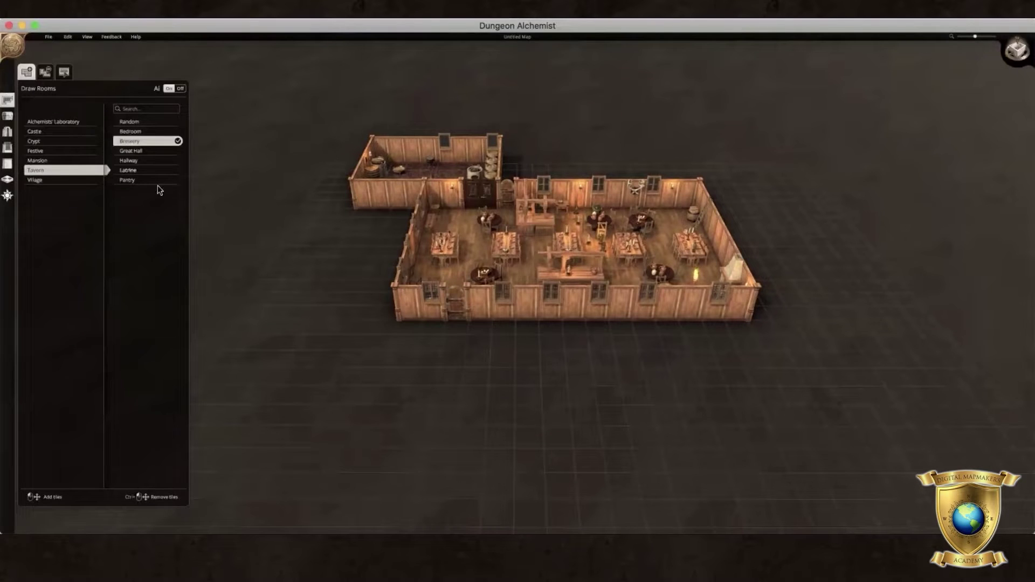
right_click_drag(283, 305, 384, 231)
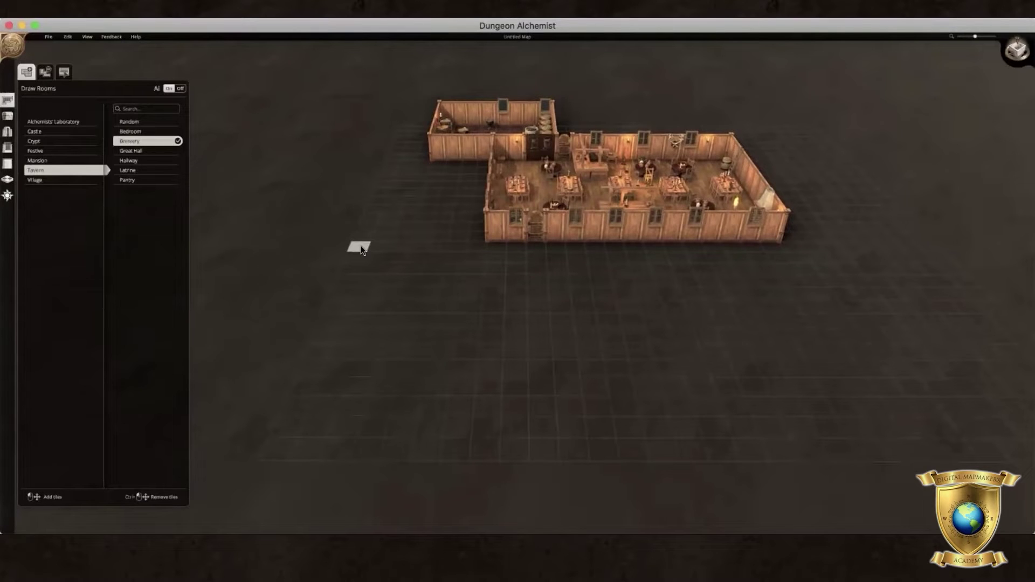
mouse_move(361, 246)
left_mouse_down()
mouse_move(529, 308)
mouse_move(672, 334)
mouse_move(706, 354)
mouse_move(711, 372)
mouse_move(779, 402)
mouse_move(852, 390)
left_mouse_up()
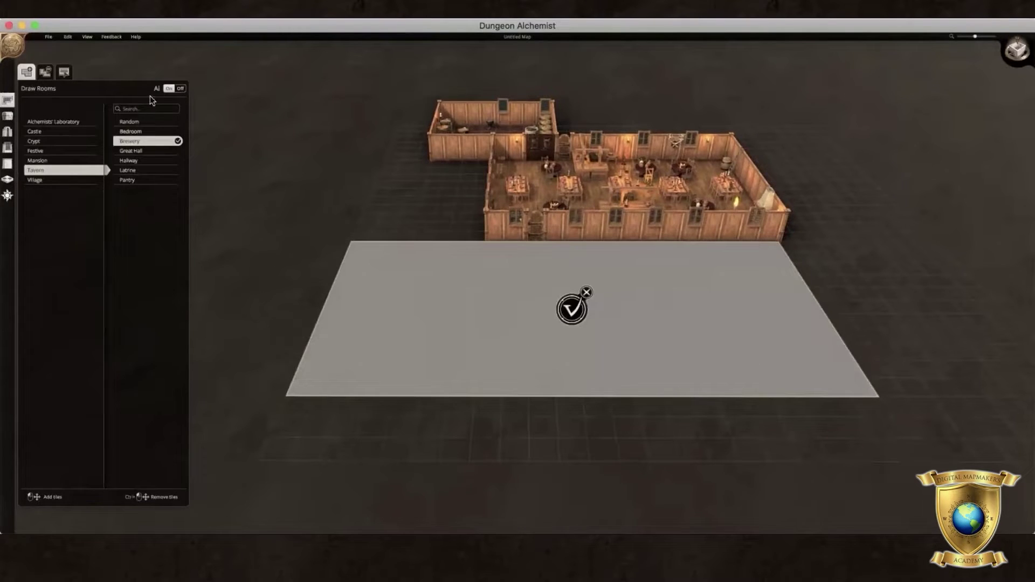
left_click(180, 89)
left_click(63, 182)
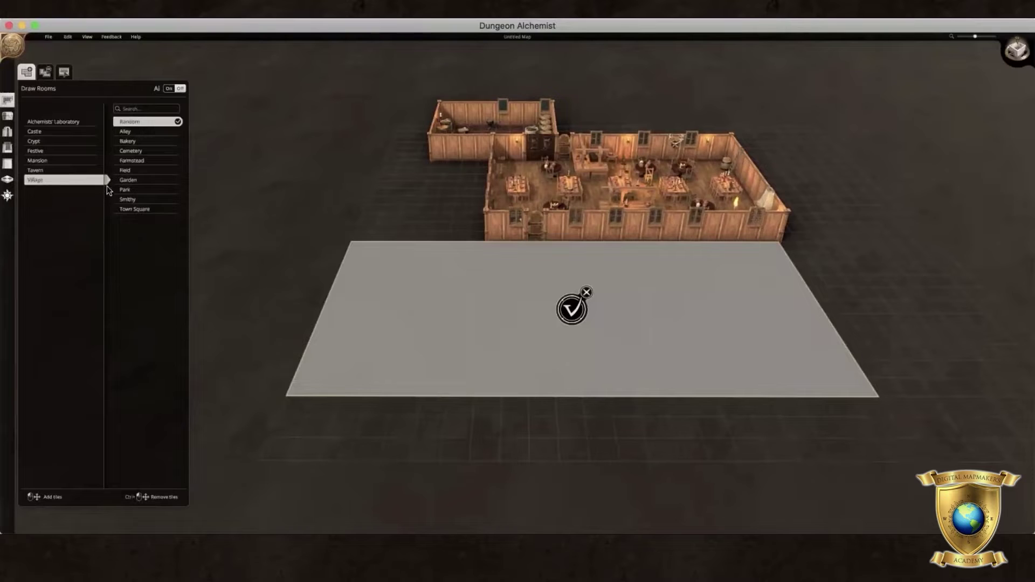
left_click(128, 189)
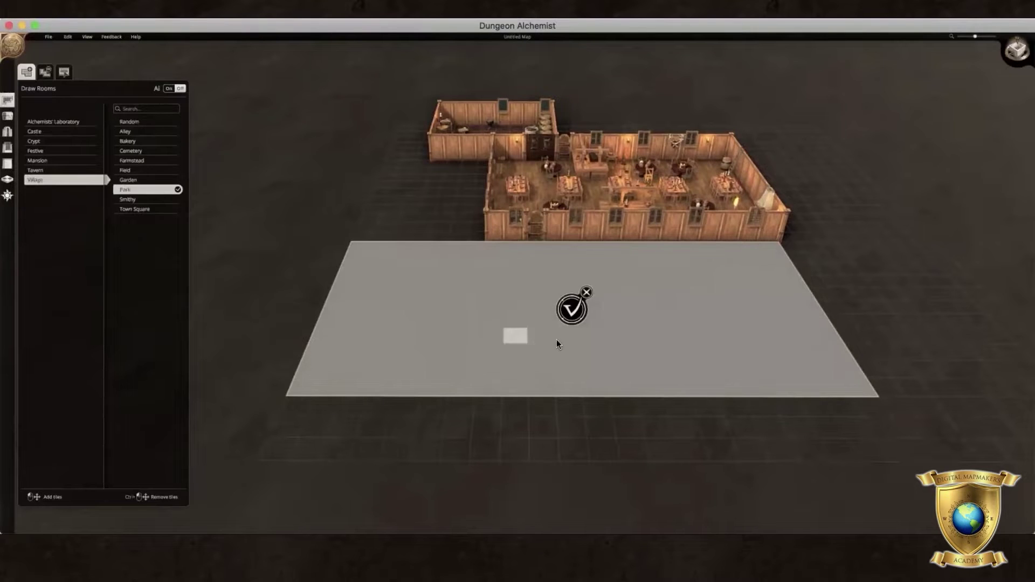
left_click(560, 315)
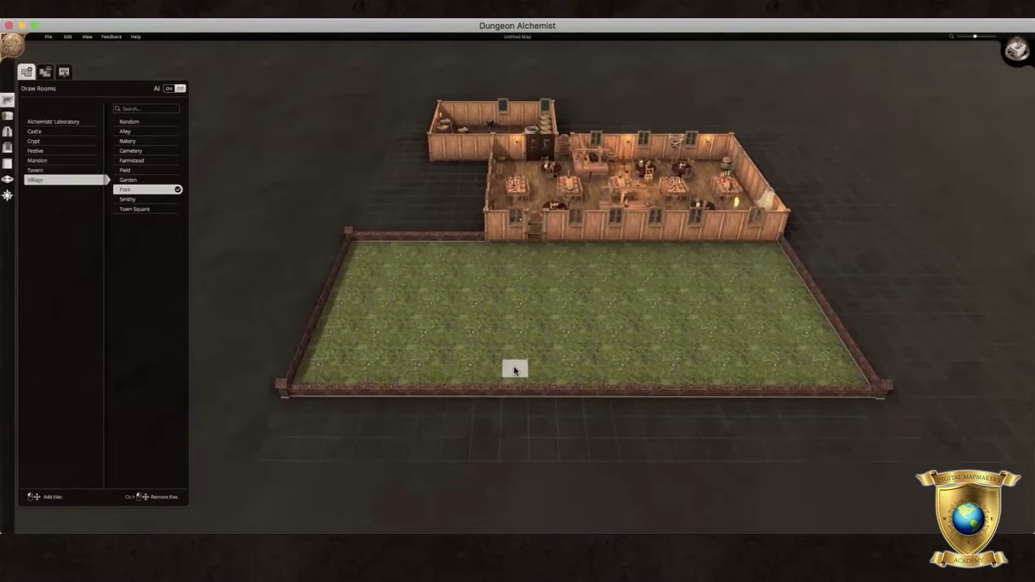
Delete the park's left, right and top fence segments with the Remove wall tool
left_click(8, 163)
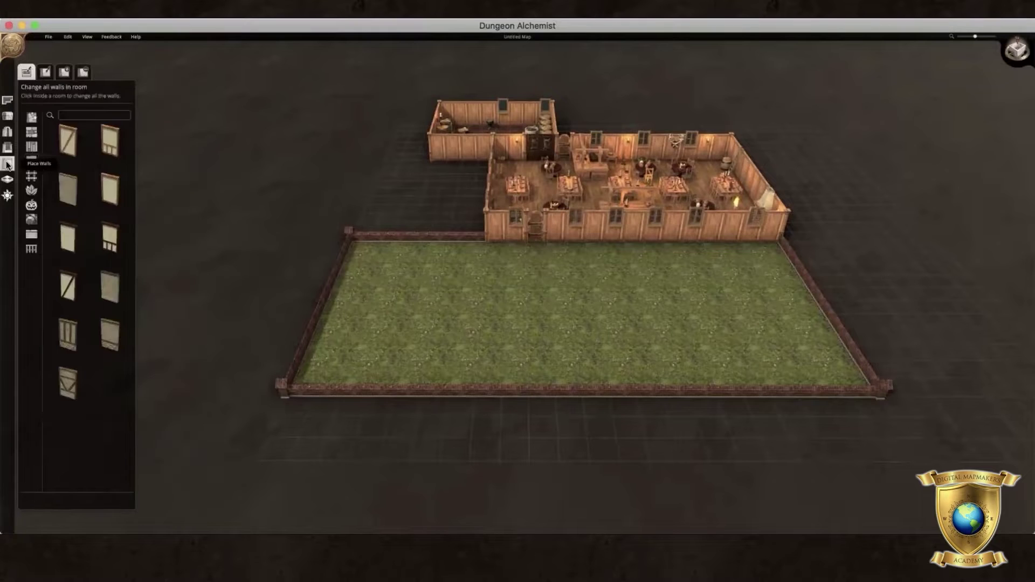
left_click(82, 72)
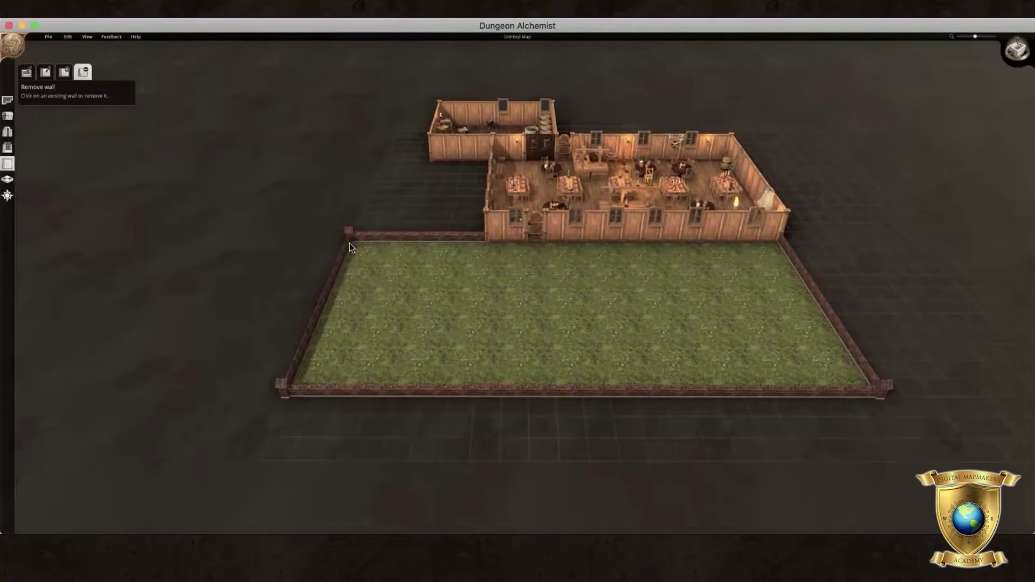
mouse_move(328, 291)
left_mouse_down()
mouse_move(299, 337)
mouse_move(284, 398)
mouse_move(633, 411)
mouse_move(582, 408)
mouse_move(875, 402)
left_mouse_up()
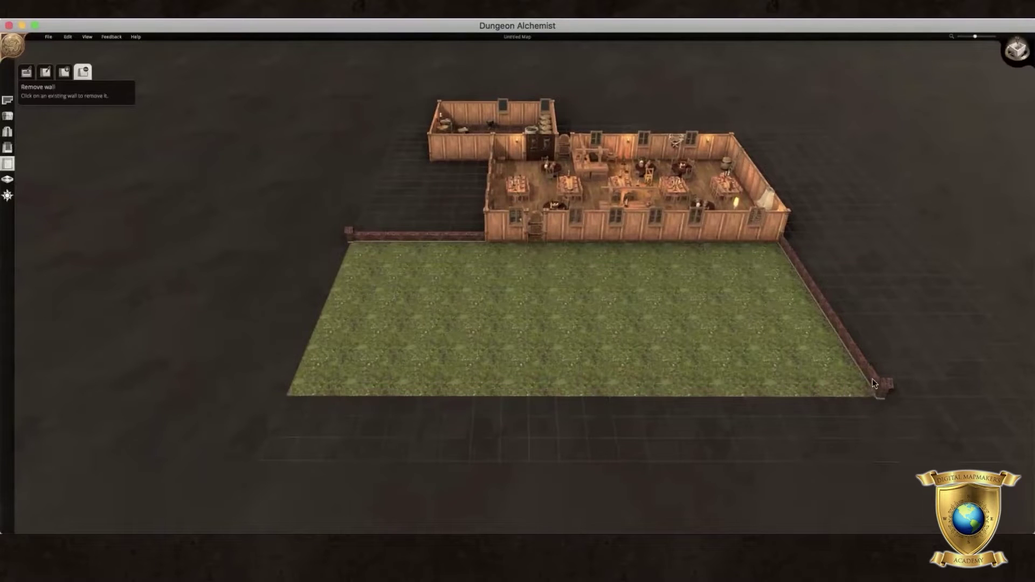
left_click(829, 307)
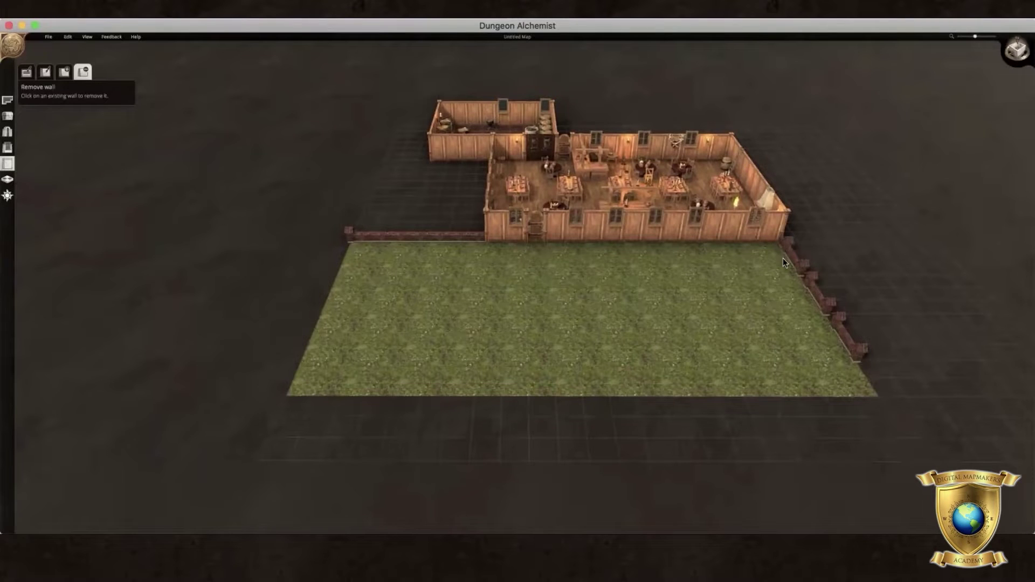
left_click(815, 296)
left_click(835, 333)
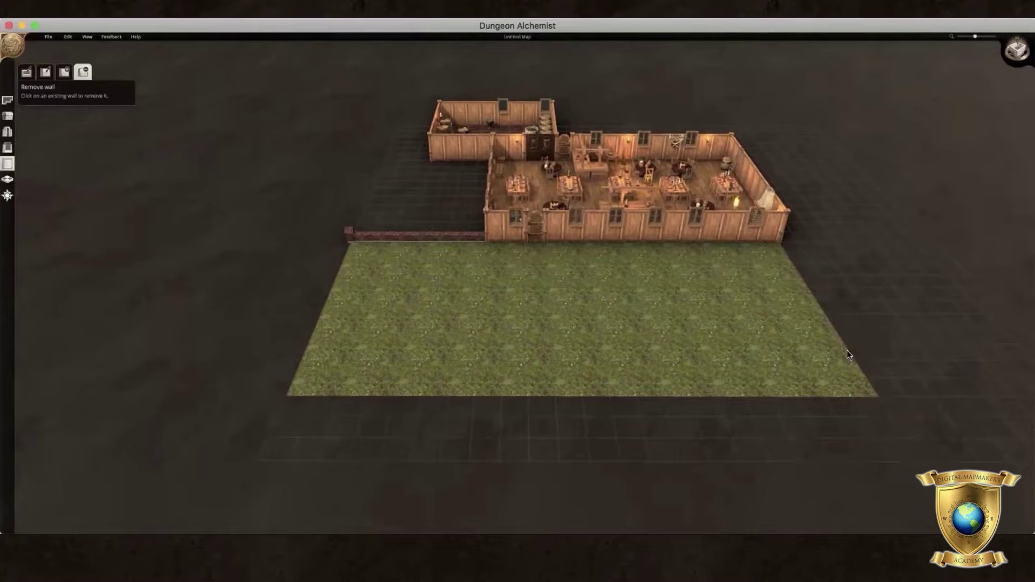
left_click(478, 234)
left_click(388, 238)
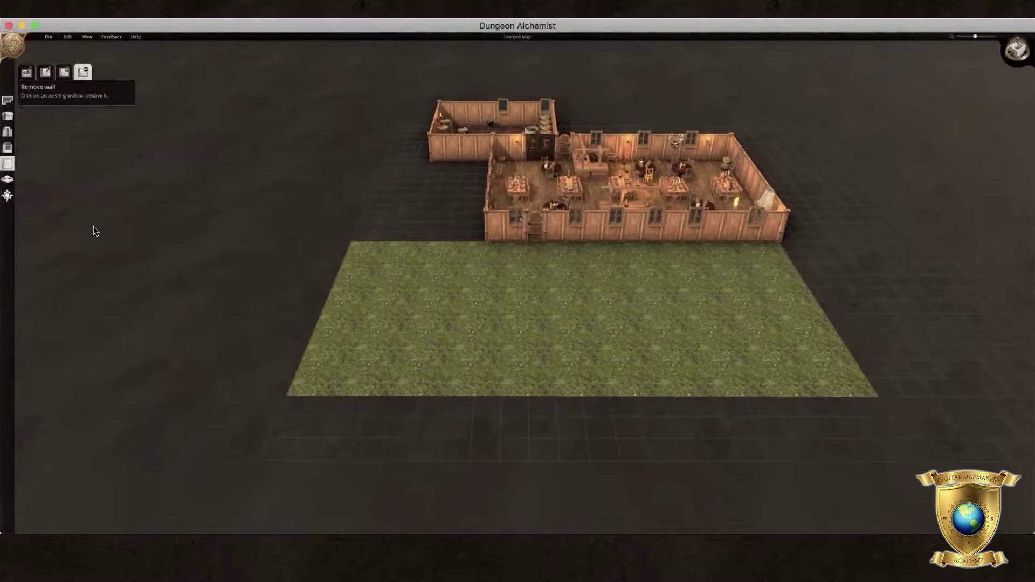
Paint a Natural dirt-tile path from the tavern door across the grass to the park's left edge
left_click(7, 179)
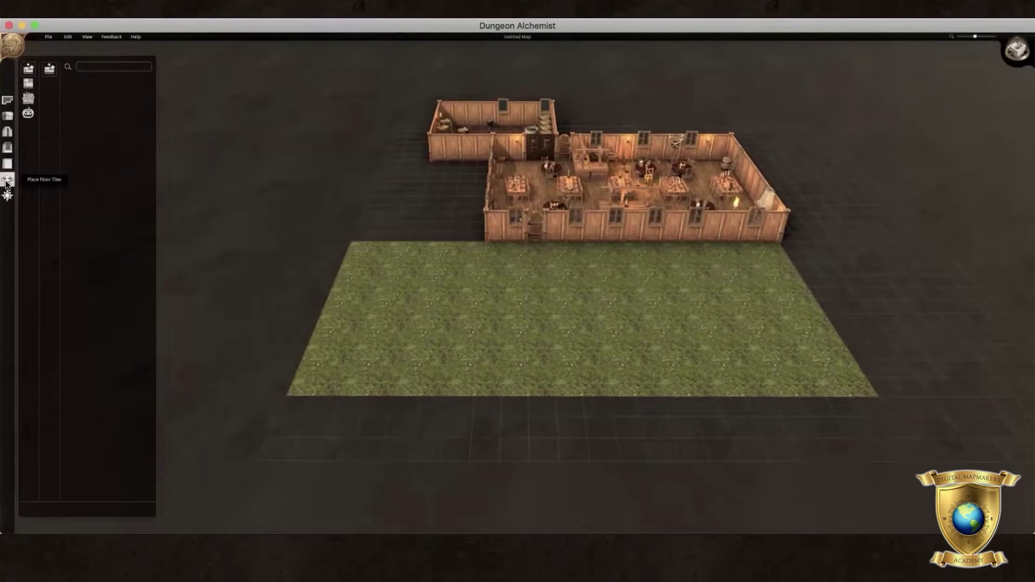
left_click(29, 98)
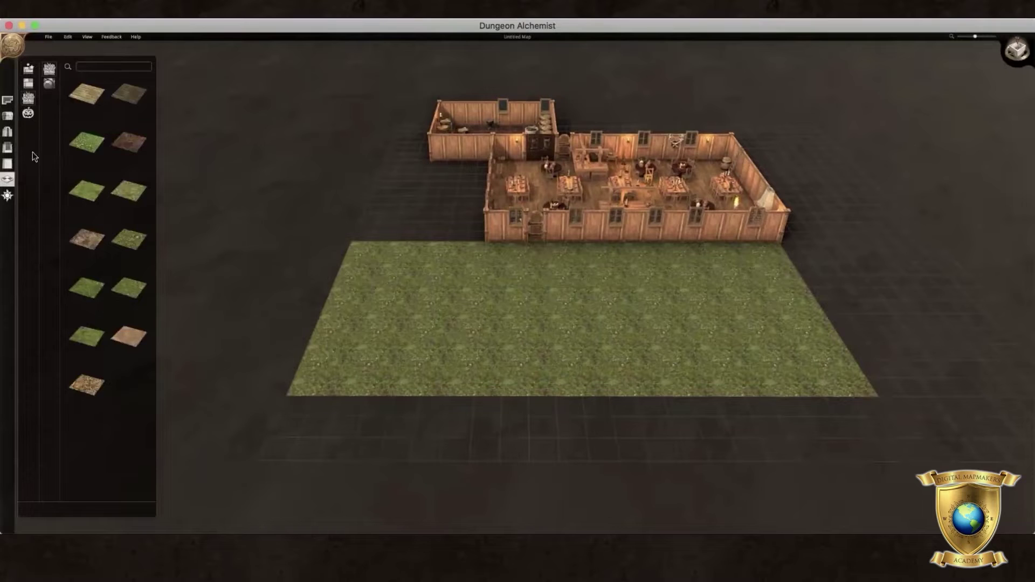
left_click(87, 241)
left_click_drag(533, 292, 517, 309)
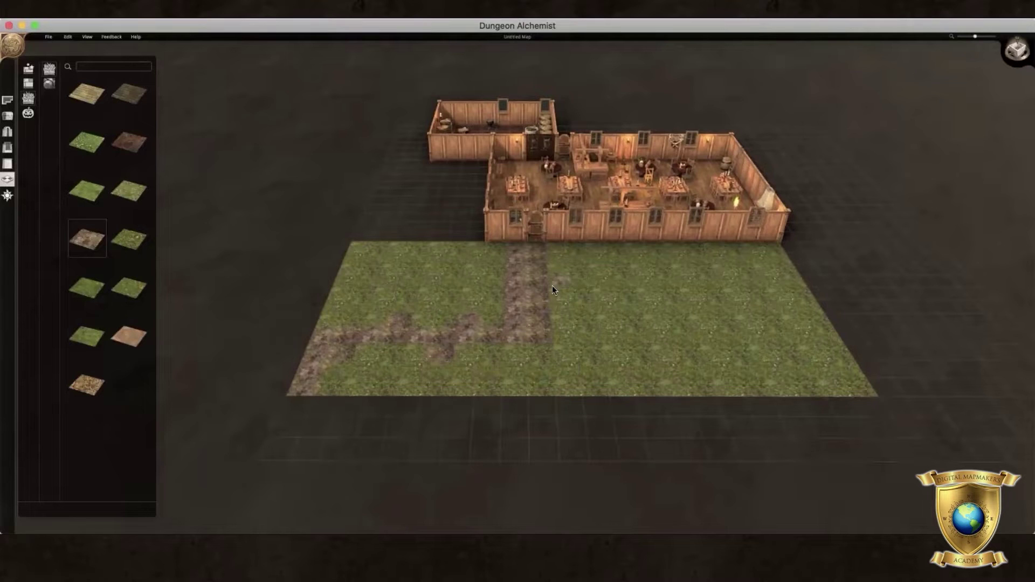
key("Escape")
Place an enlarged boulder from Nature > Rocks at the park's top-left corner
left_click(7, 117)
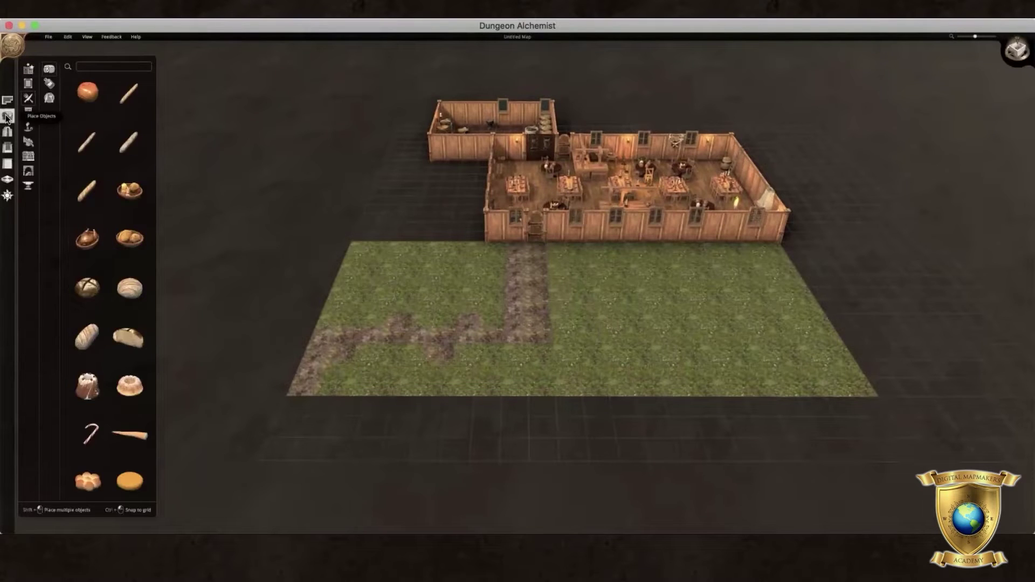
left_click(28, 141)
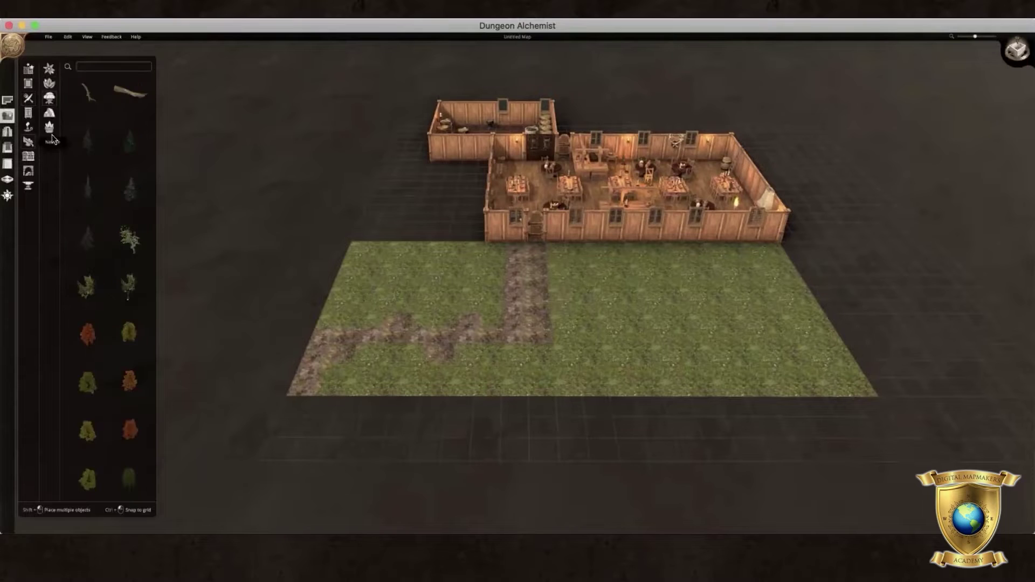
left_click(50, 112)
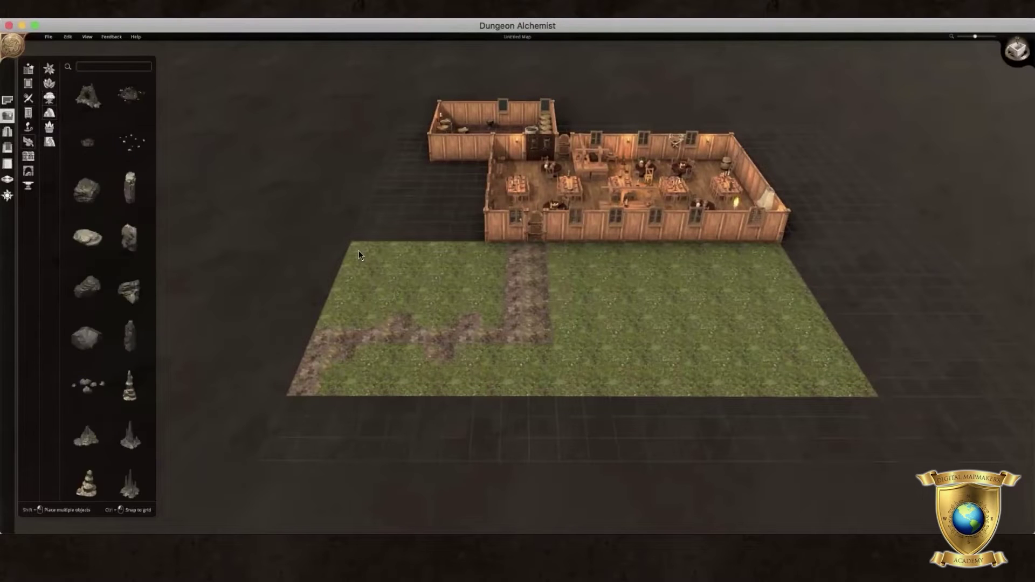
left_click(87, 189)
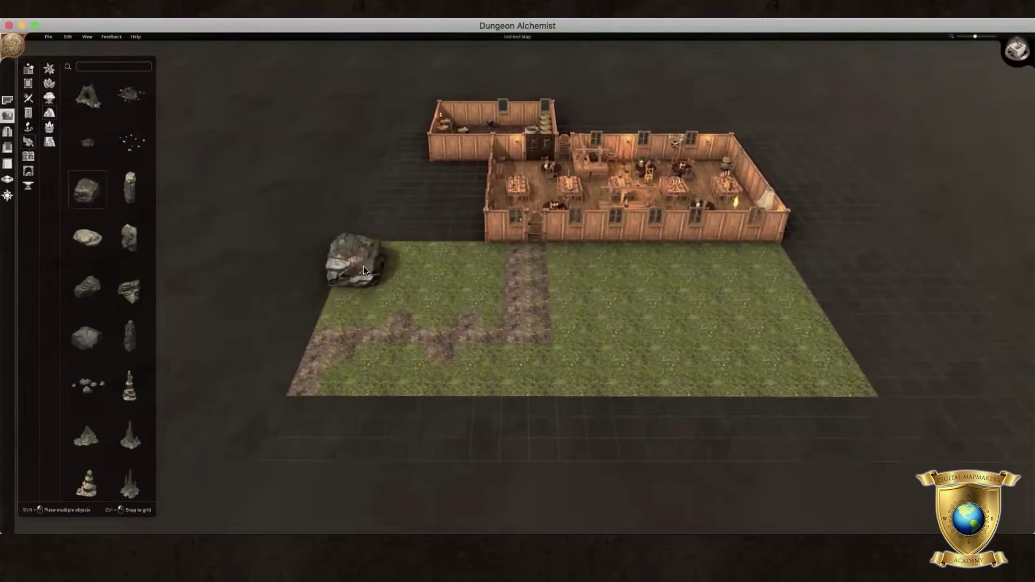
left_click(371, 256)
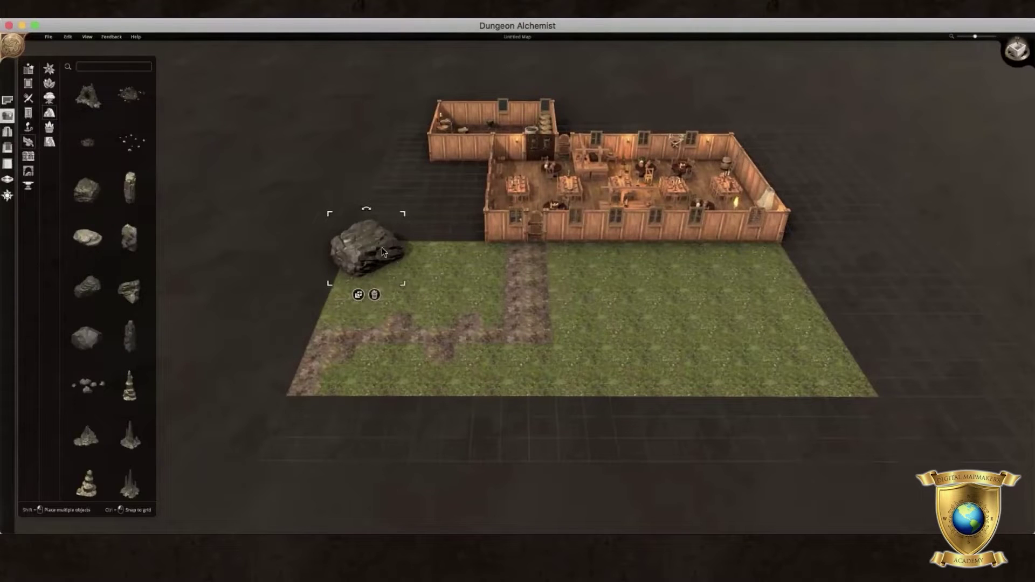
left_click_drag(404, 283, 432, 273)
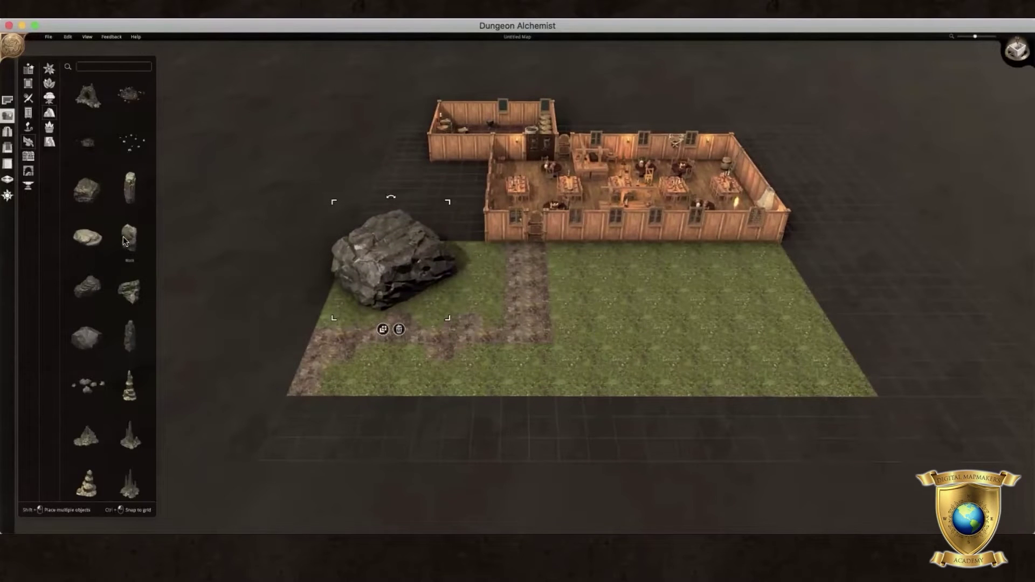
Add an enlarged flat rock right of the boulder and a tall standing rock at its left
left_click(129, 292)
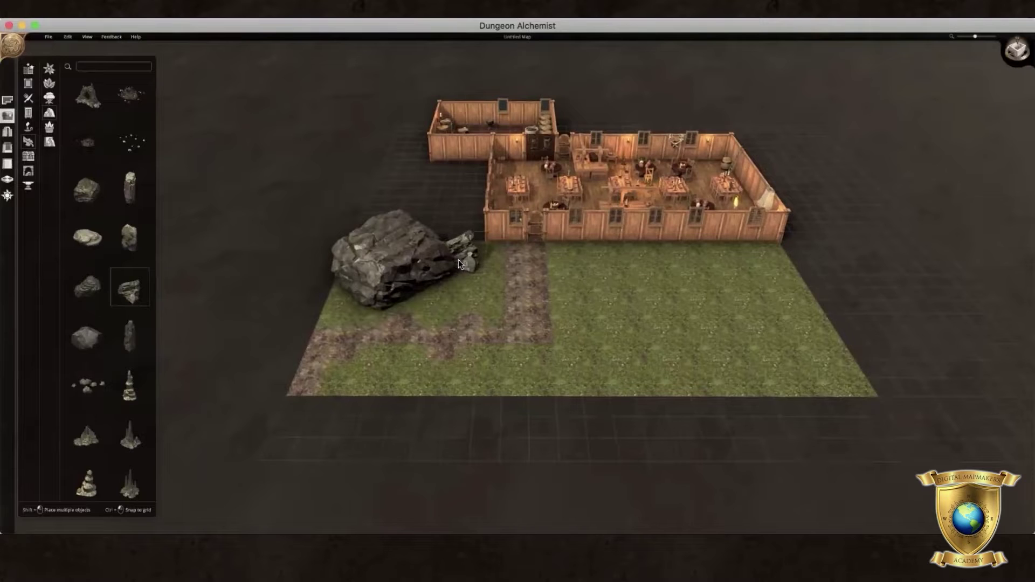
left_click(458, 261)
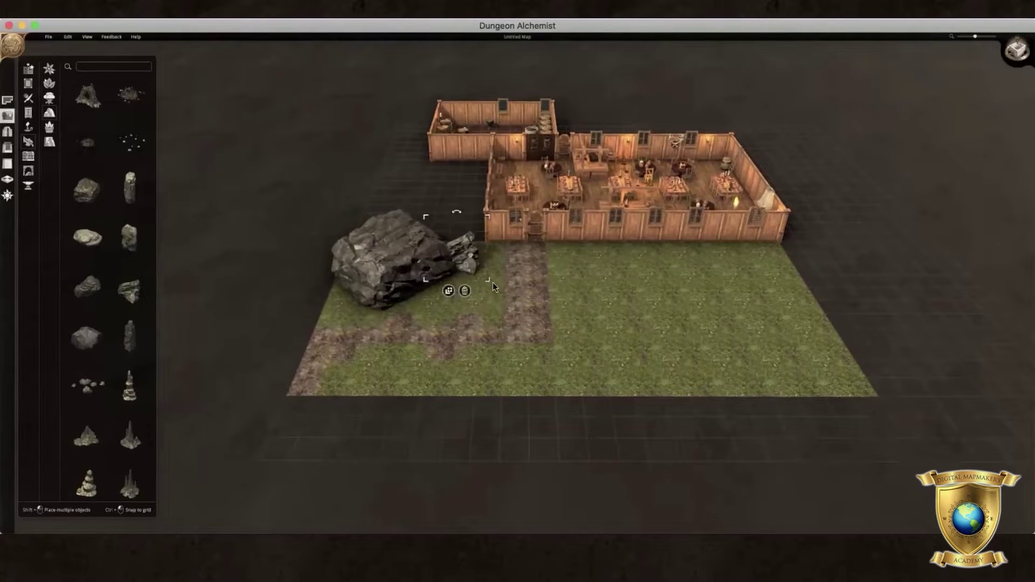
left_click_drag(493, 283, 516, 308)
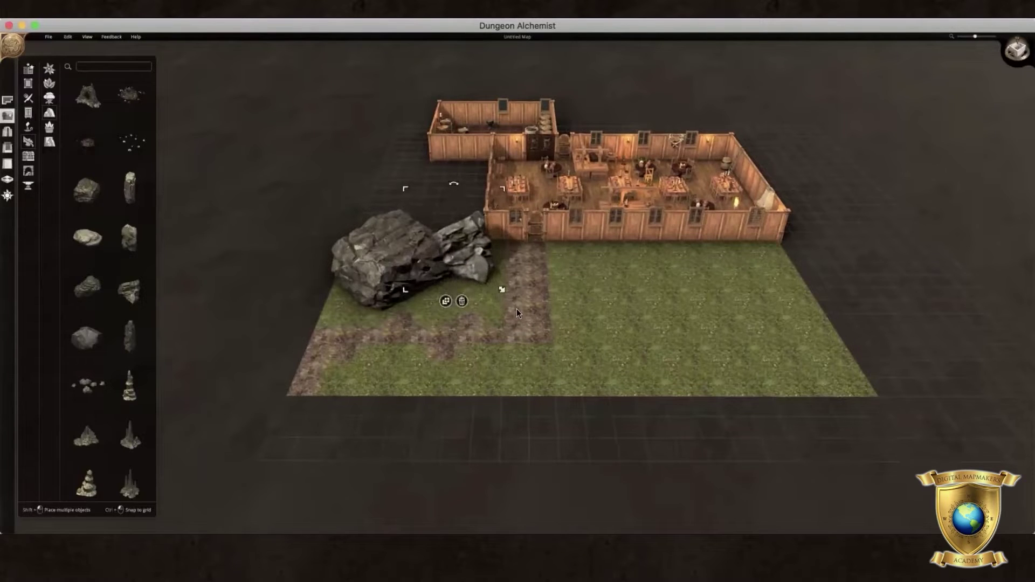
left_click(723, 369)
left_click(129, 189)
scroll(340, 308, "down", 3)
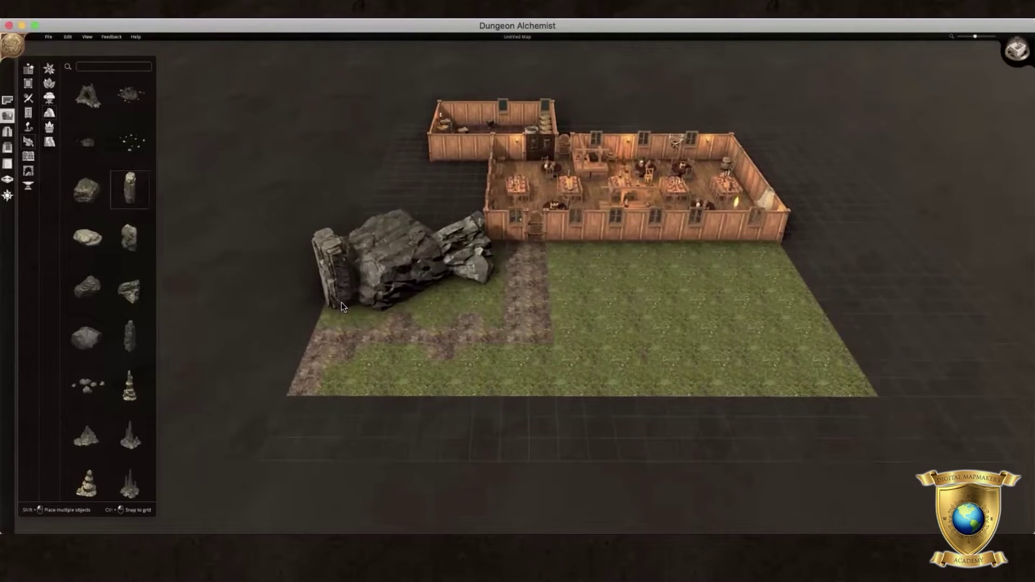
left_click(341, 305)
Place a small rock right of the path, enlarged and turned
left_click(87, 335)
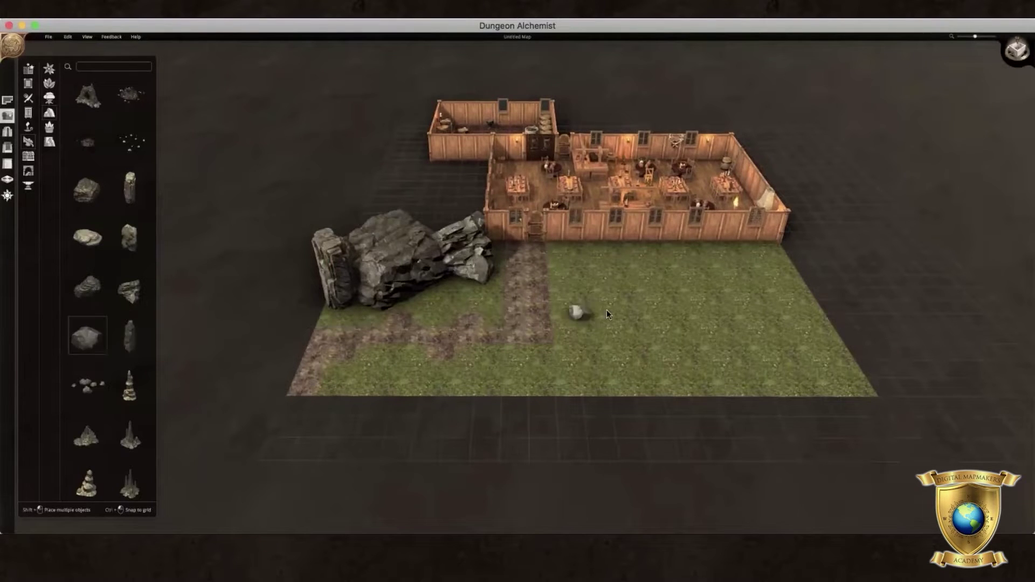
left_click(626, 285)
left_click_drag(657, 295, 600, 270)
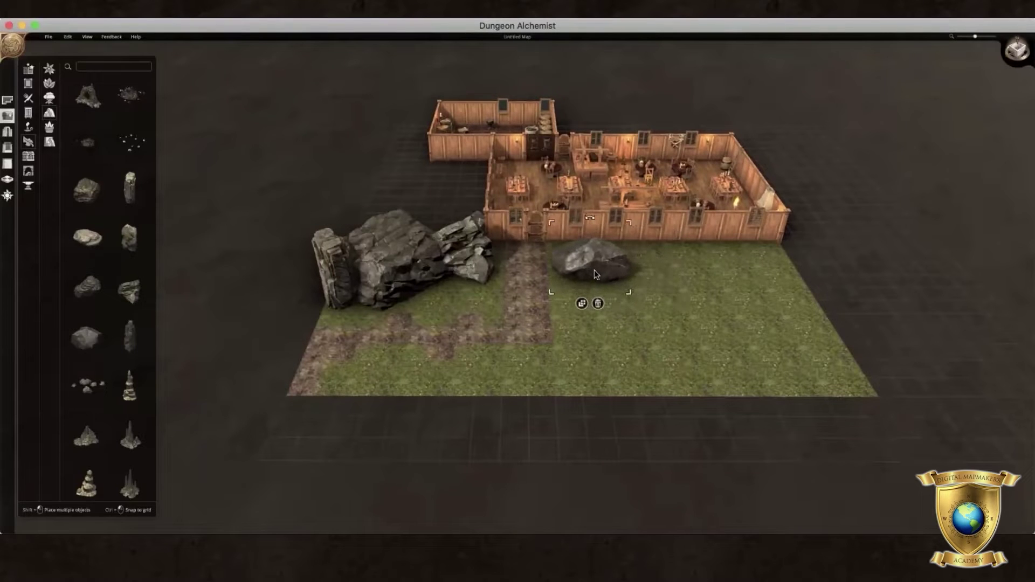
left_click(634, 356)
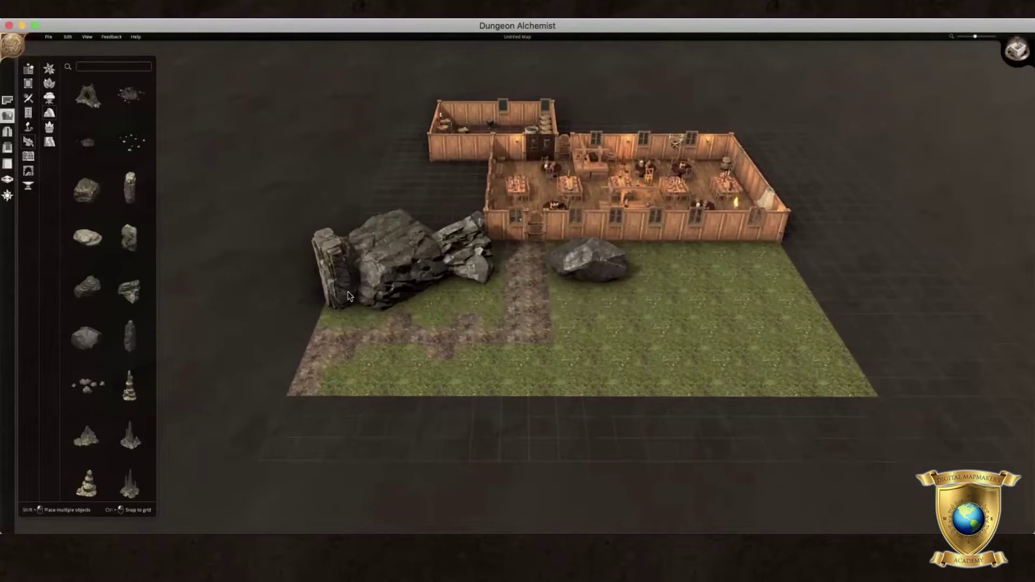
Place an enlarged tall standing stone by the boulder and add a second one behind it
left_click(130, 336)
left_click(623, 297)
left_click_drag(655, 332, 648, 251)
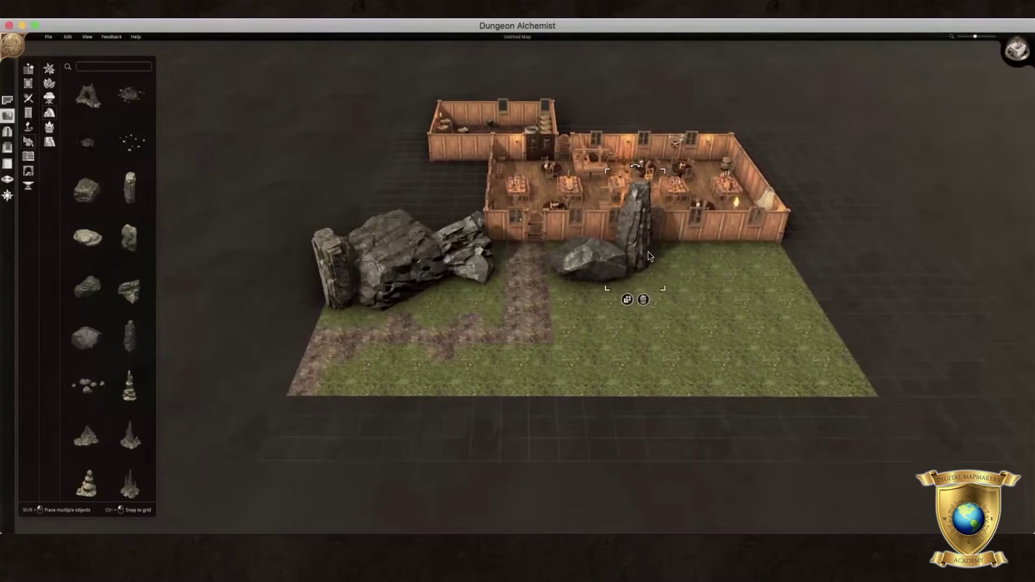
left_click(627, 357)
left_click_drag(636, 238, 668, 263)
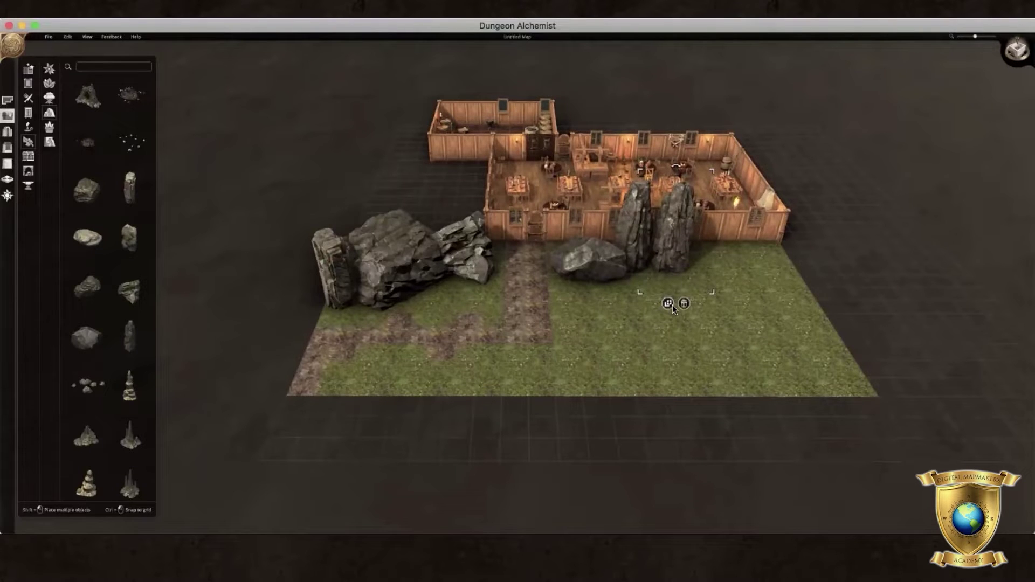
Scatter pebble clusters across the grass right of the standing stones, plus a few extra copies
left_click(86, 388)
mouse_move(633, 338)
left_mouse_down("shift")
mouse_move(655, 314)
mouse_move(704, 290)
mouse_move(688, 344)
left_mouse_up("shift")
mouse_move(744, 294)
left_mouse_down("shift")
mouse_move(706, 282)
mouse_move(759, 322)
mouse_move(760, 351)
mouse_move(723, 366)
left_mouse_up("shift")
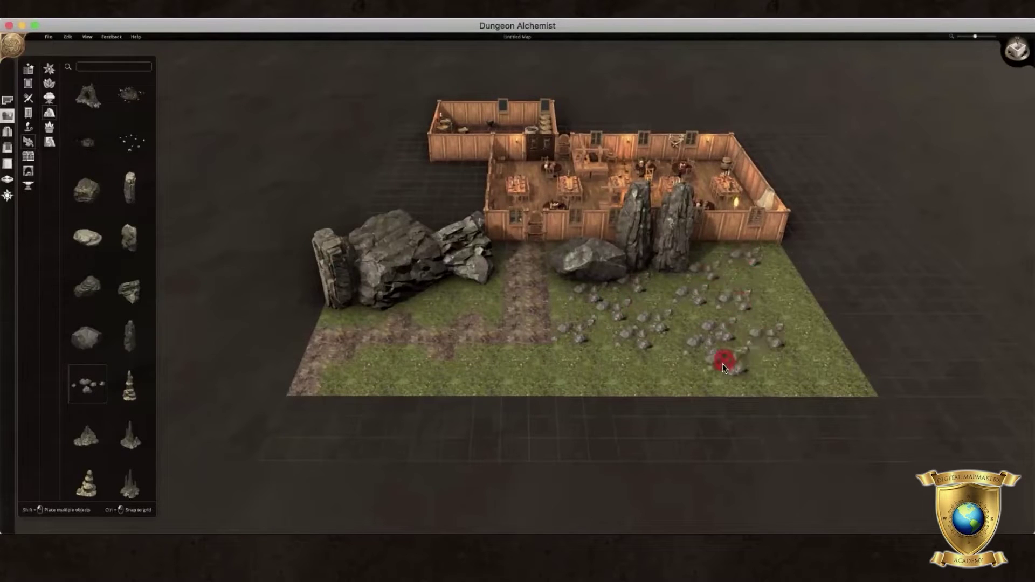
key("Escape")
left_click(780, 302)
left_click(774, 327)
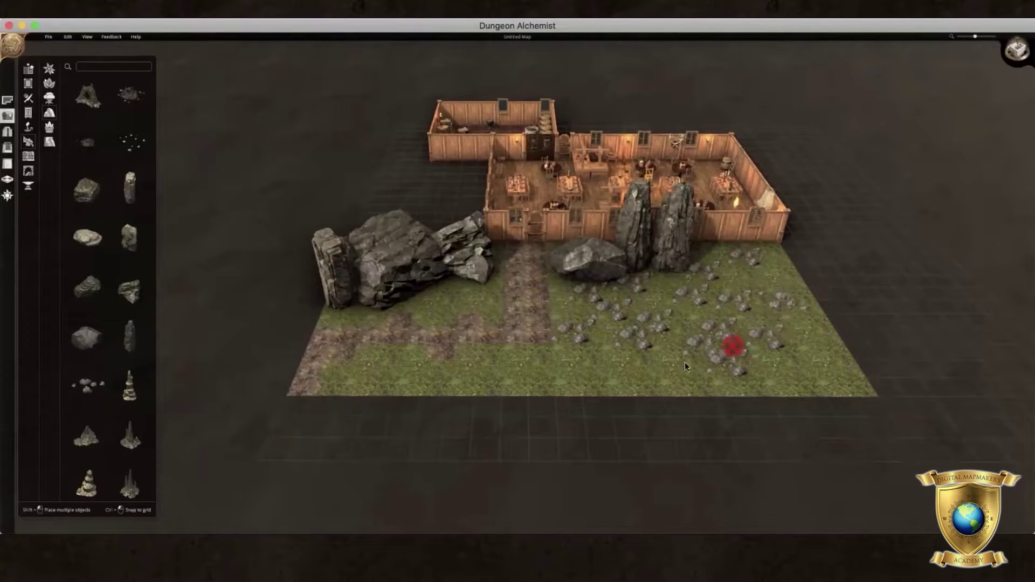
left_click(614, 365)
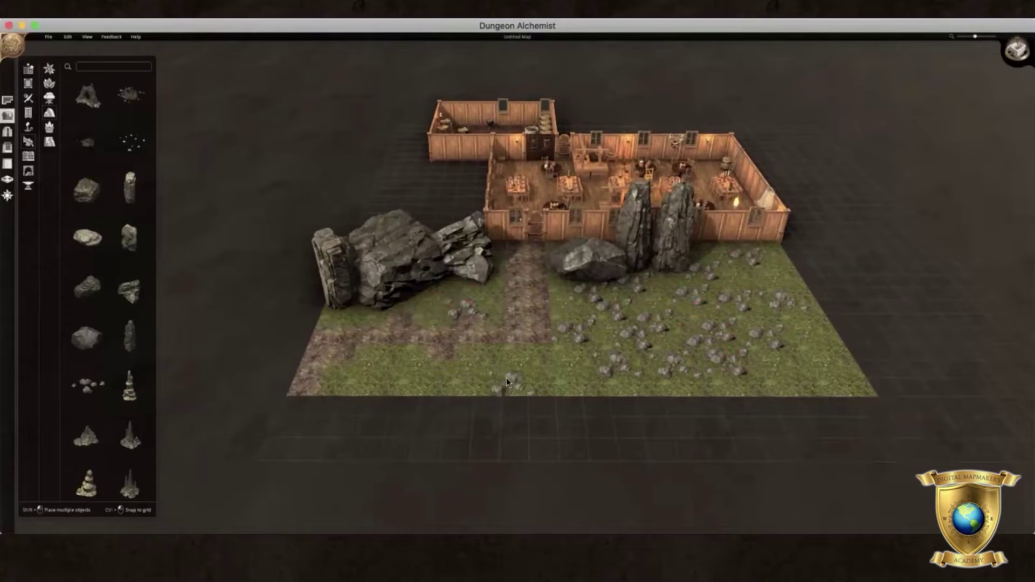
Add one more pebble cluster and plant an Evergreen Tree beside the rock outcrop
left_click(554, 377)
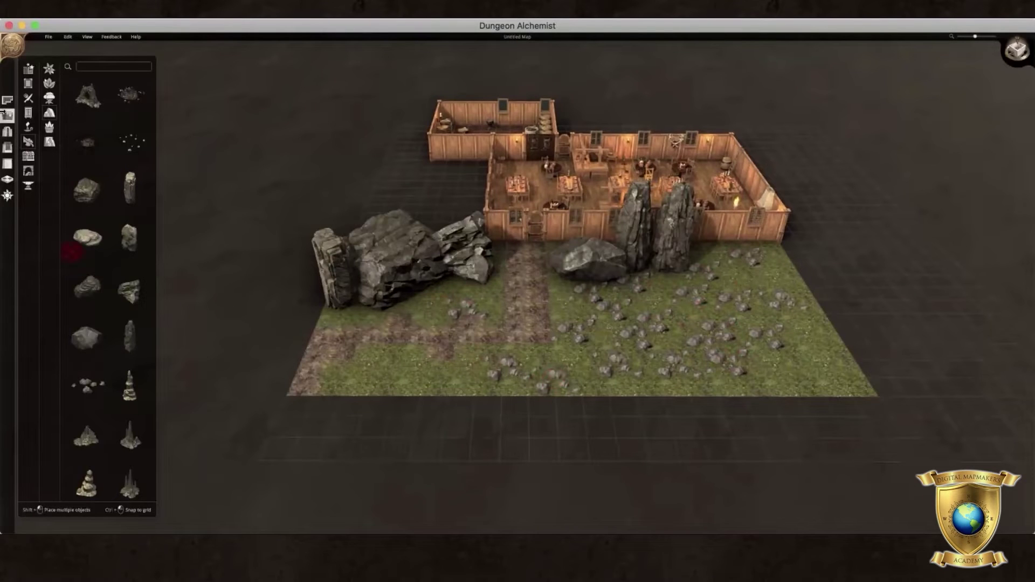
left_click(49, 97)
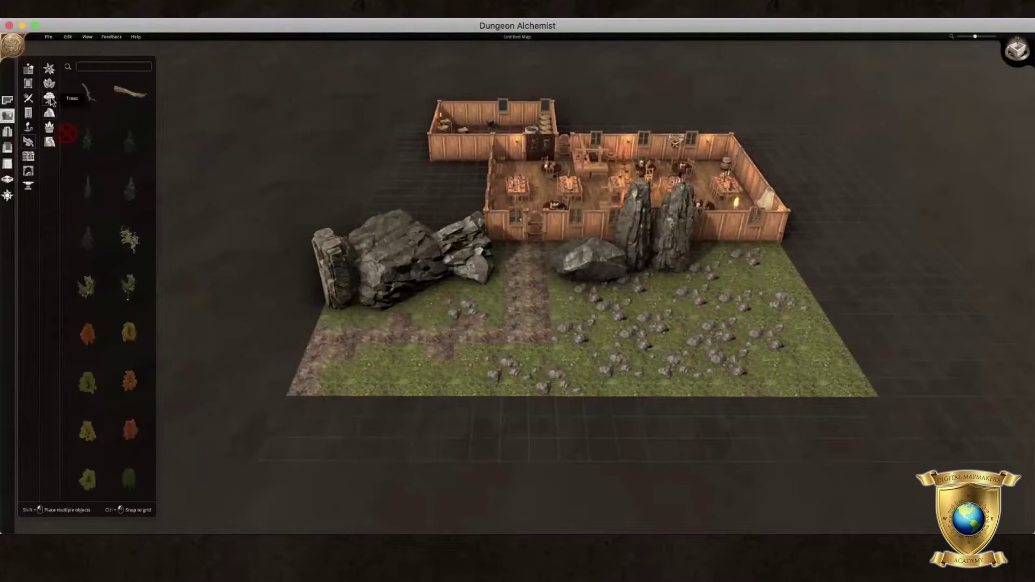
left_click(96, 196)
left_click(358, 317)
Place a Maple tree on the rock and shrink it to shrub size
left_click(131, 334)
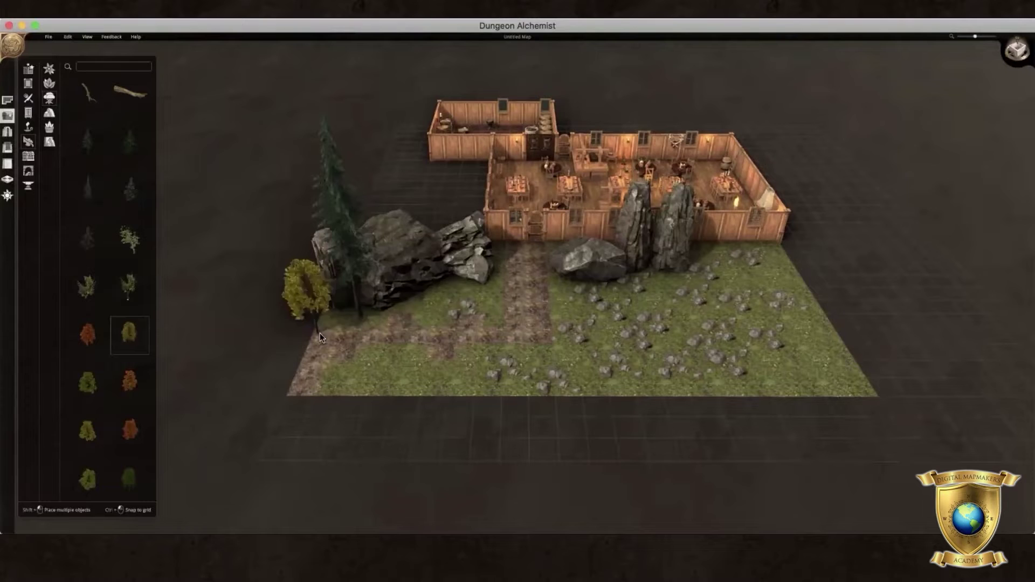
left_click(410, 286)
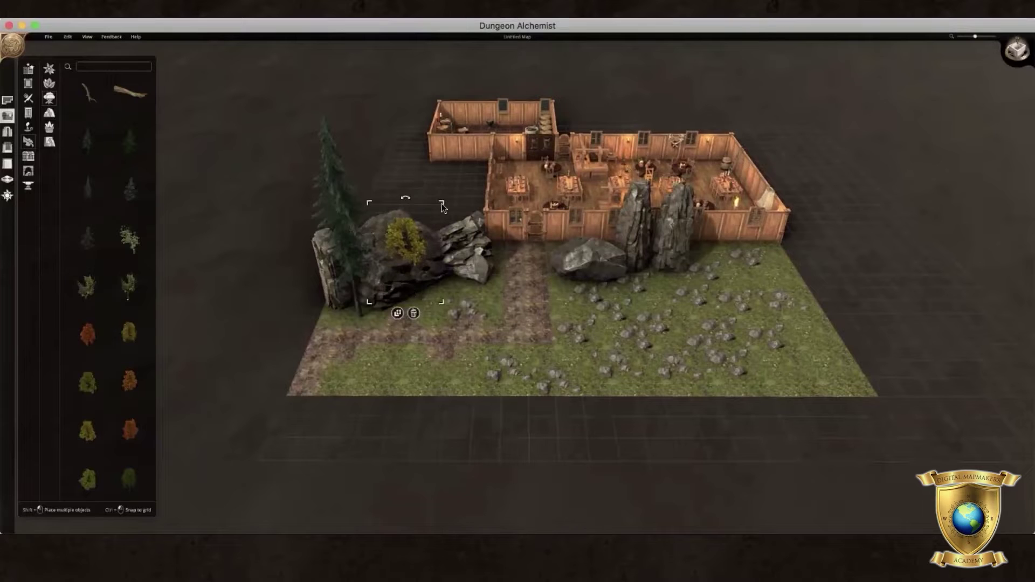
left_click_drag(441, 203, 432, 218)
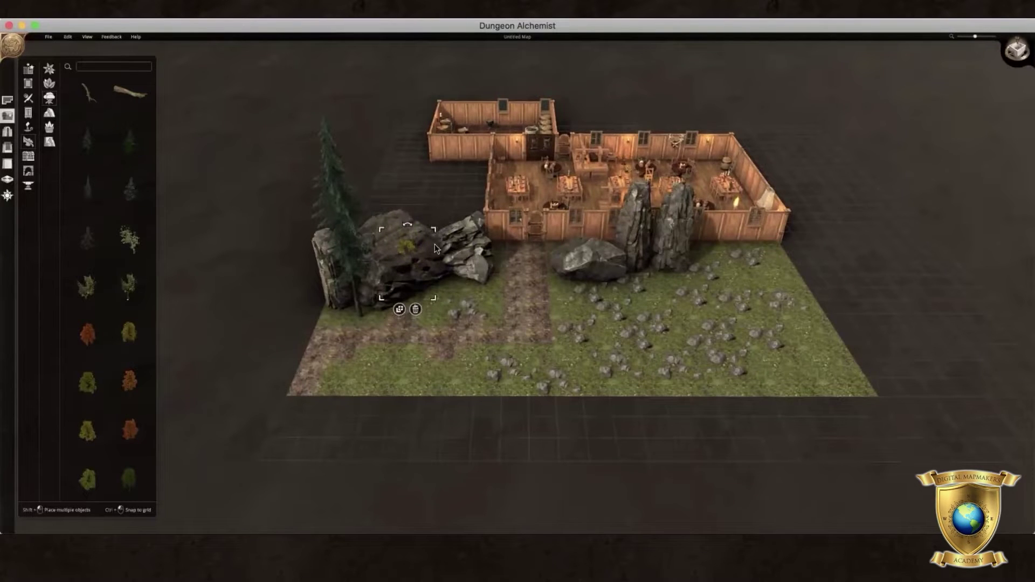
left_click(443, 283)
left_click(394, 261)
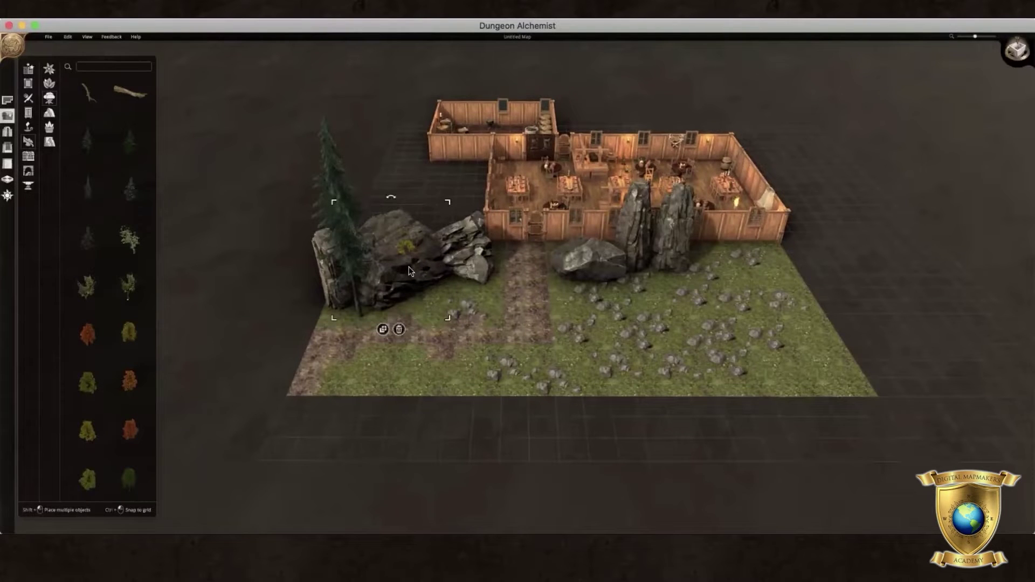
left_click(378, 419)
Enlarge the large rock outcrop
scroll(393, 313, "down", 2)
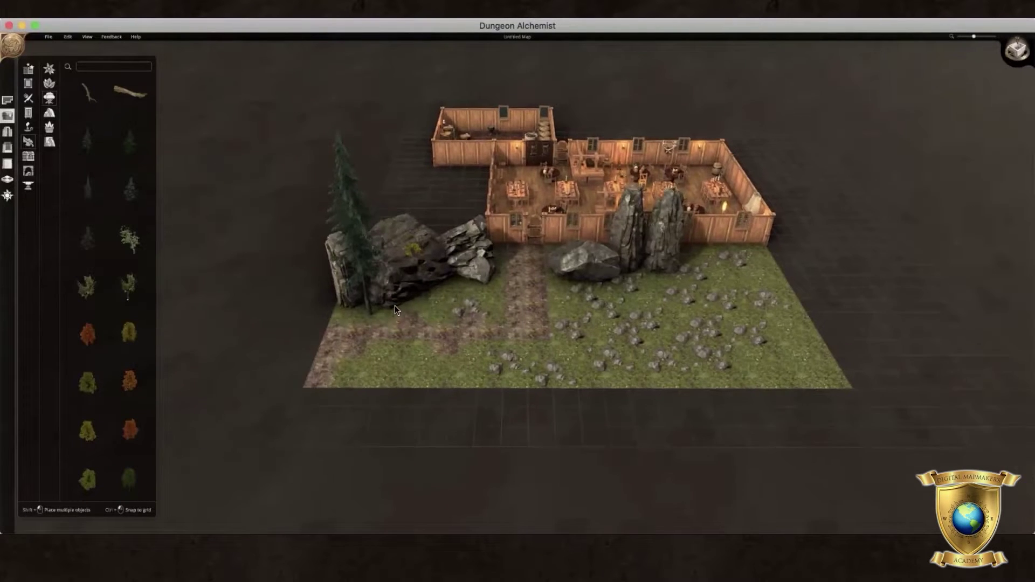
scroll(395, 305, "up", 5)
scroll(394, 305, "up", 3)
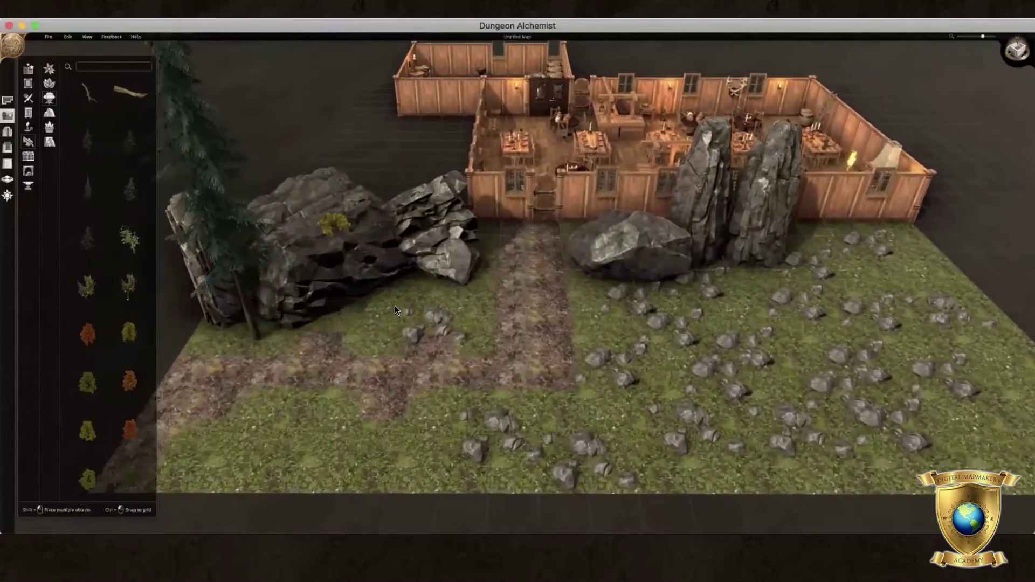
scroll(396, 299, "up", 3)
key("a")
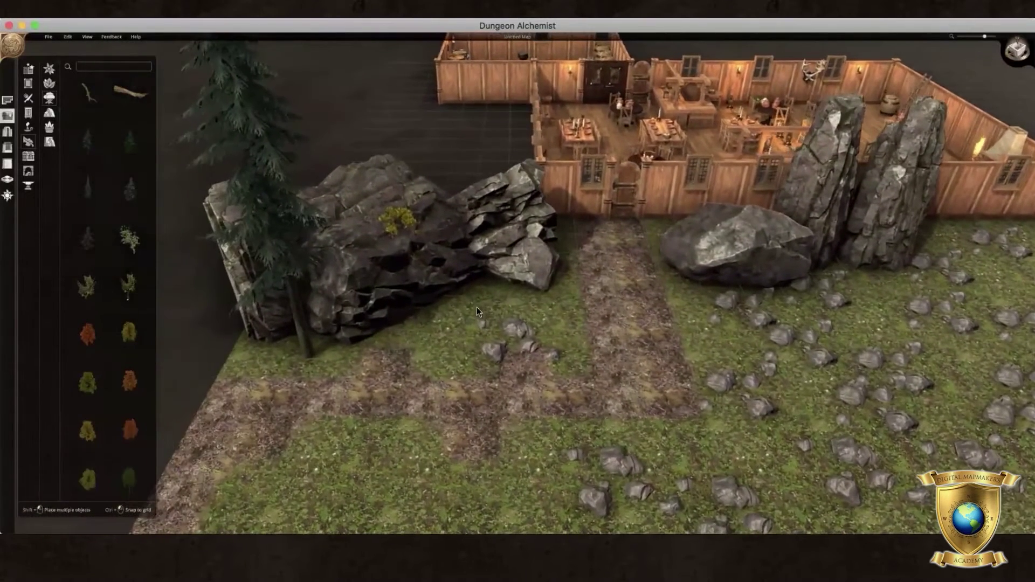
left_click(411, 224)
left_click_drag(472, 143, 481, 148)
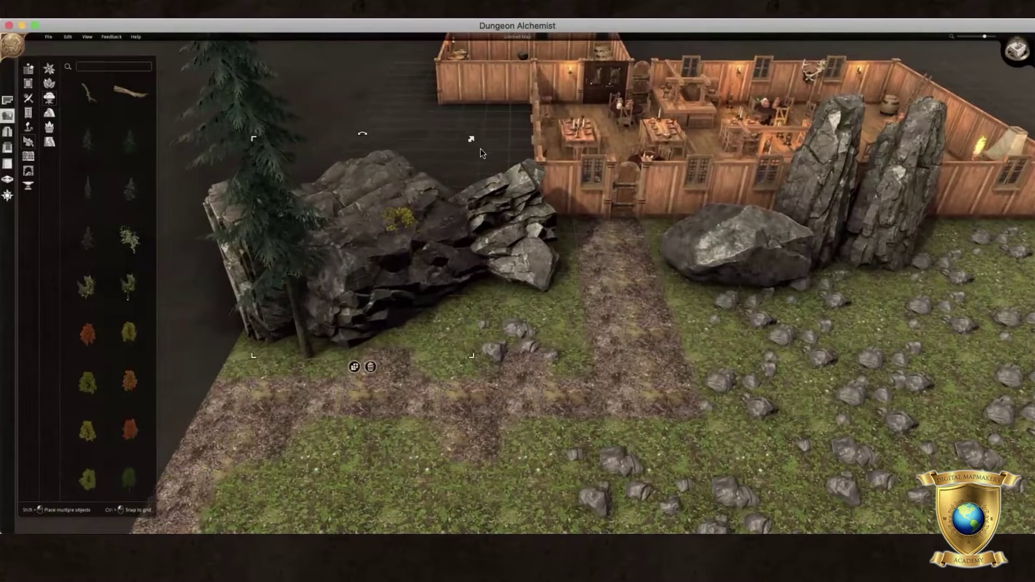
left_click(436, 335)
Place an orange autumn tree on the rock and shrink it to shrub size
left_click(87, 334)
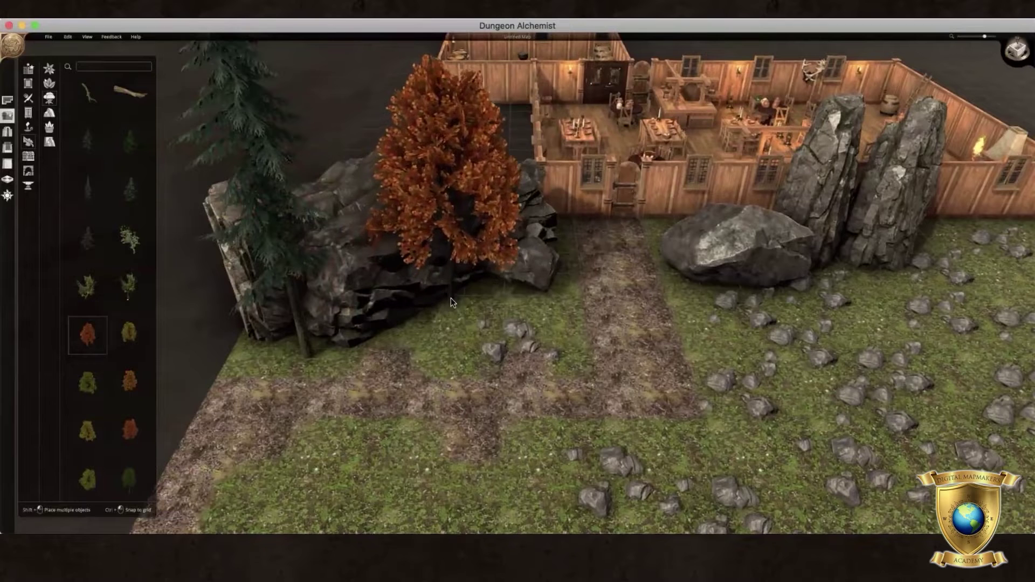
left_click(463, 271)
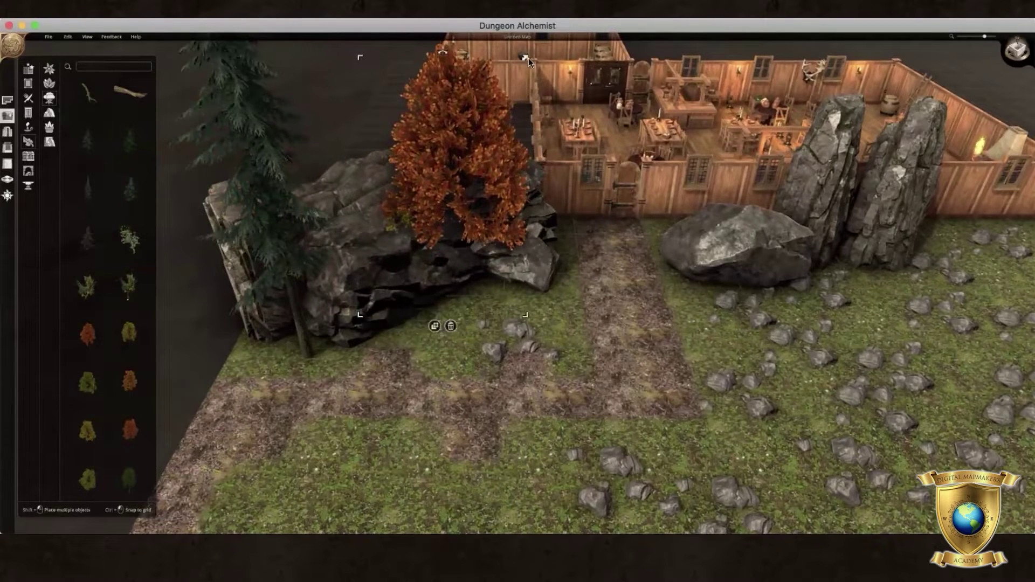
left_click_drag(528, 58, 495, 158)
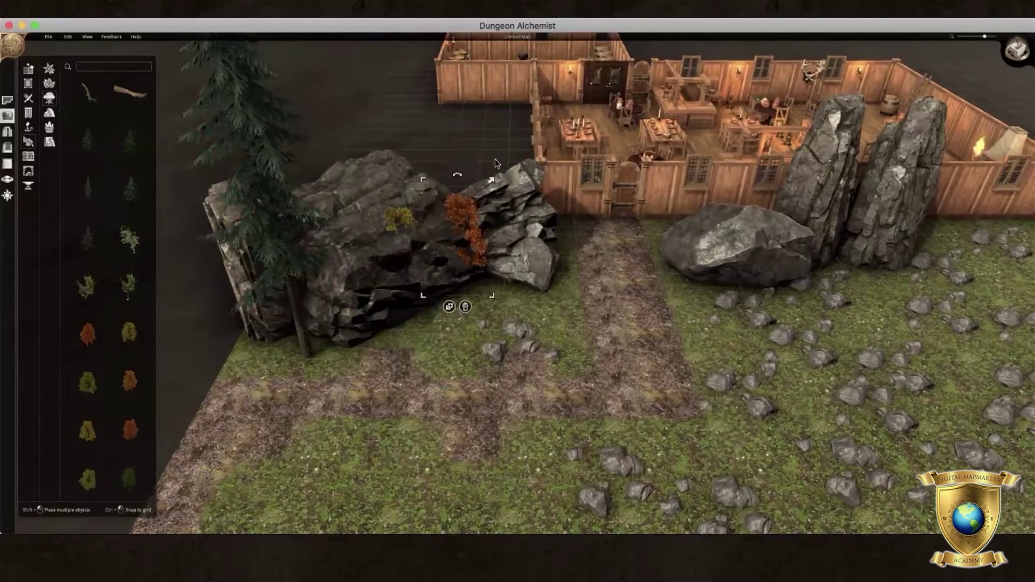
left_click(455, 205)
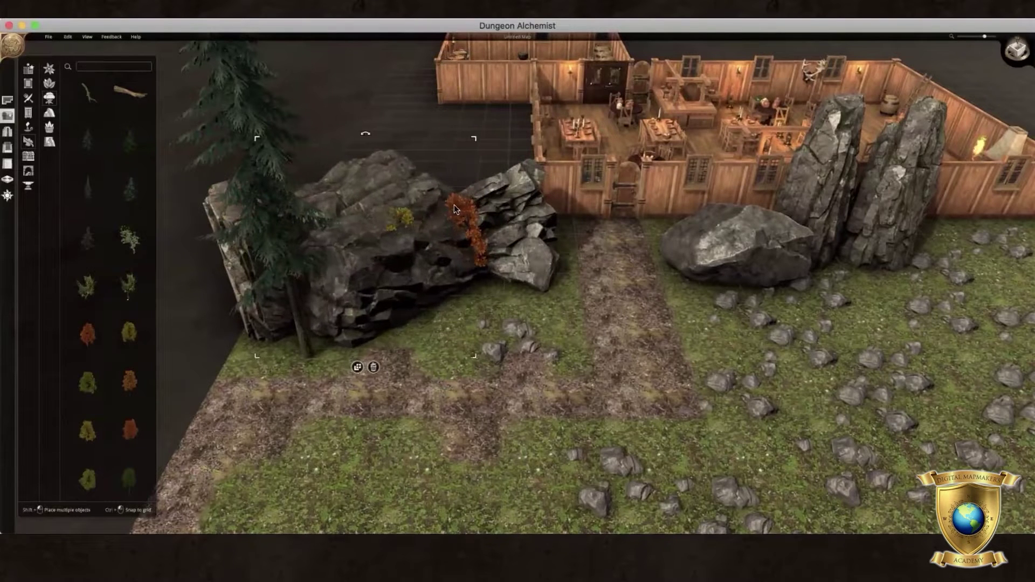
left_click(497, 292)
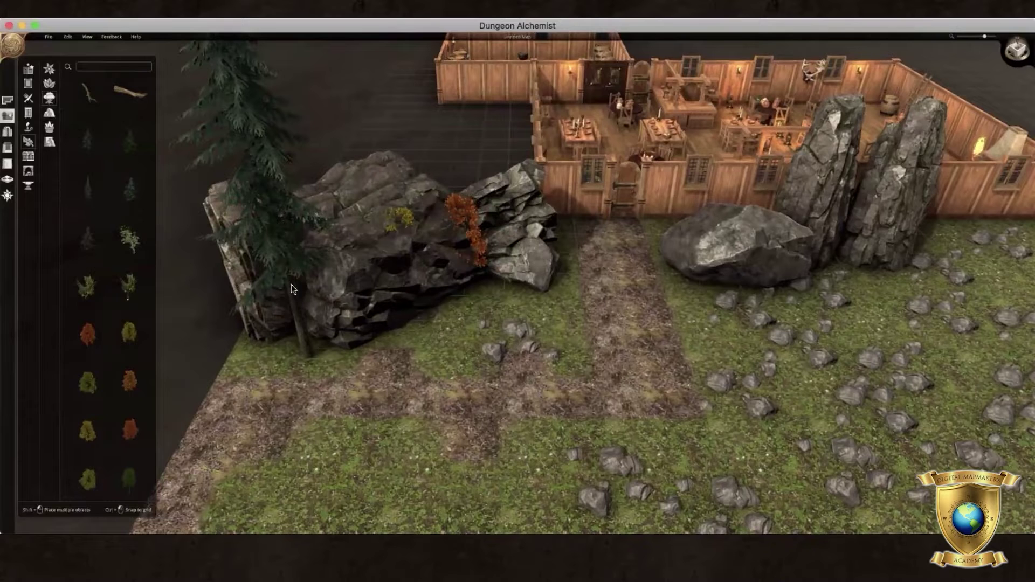
scroll(403, 330, "down", 5)
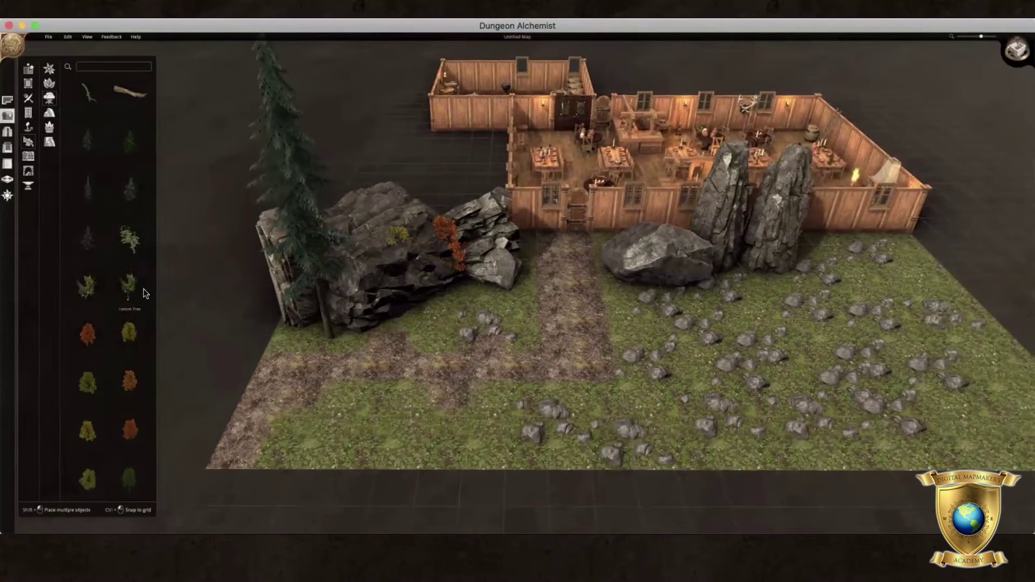
Place a leafy bush tree in front of the rocks, enlarge it considerably and rotate it
left_click(129, 240)
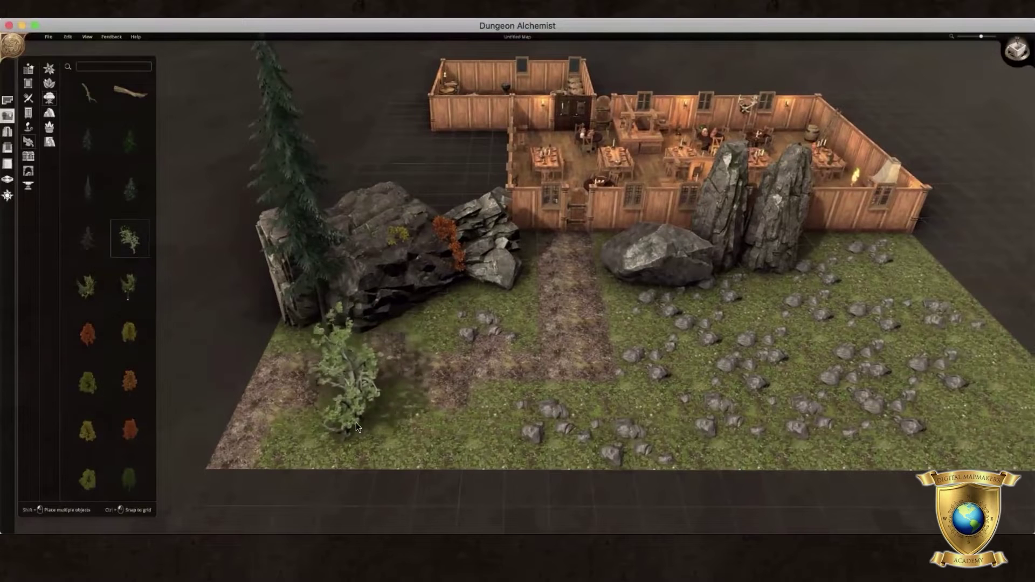
left_click(368, 439)
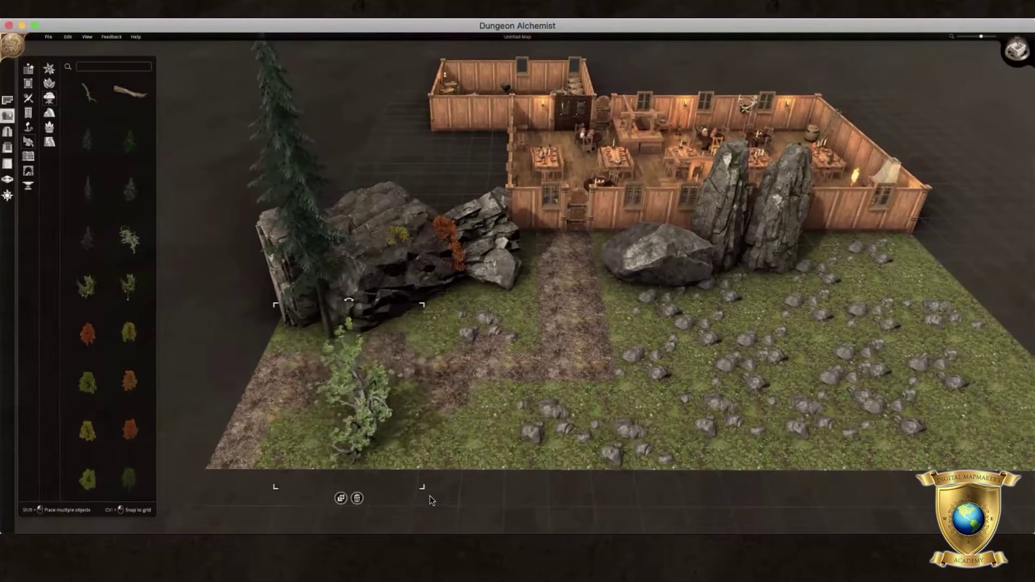
left_click_drag(429, 496, 461, 472)
scroll(461, 472, "down", 3)
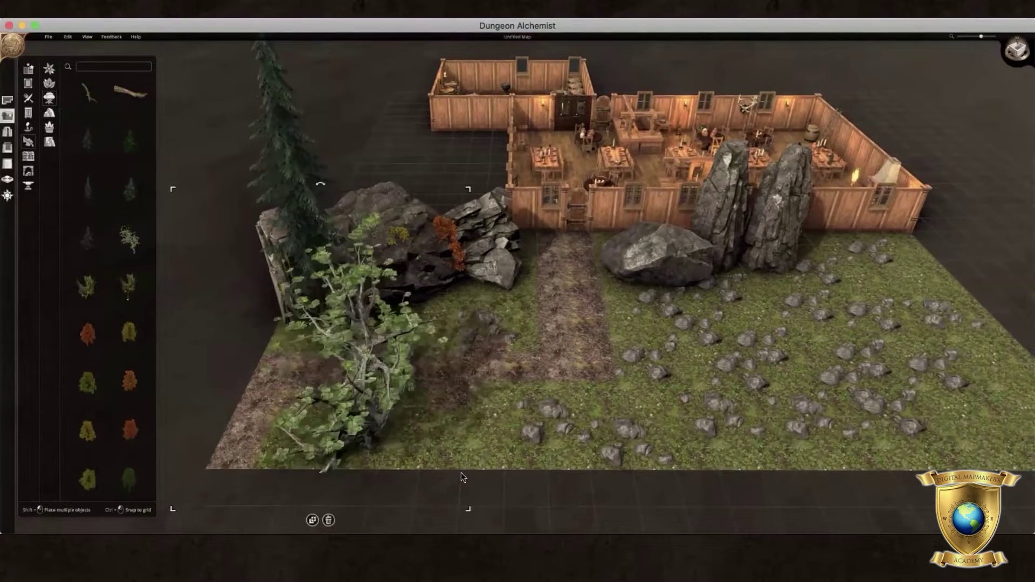
left_click(462, 459)
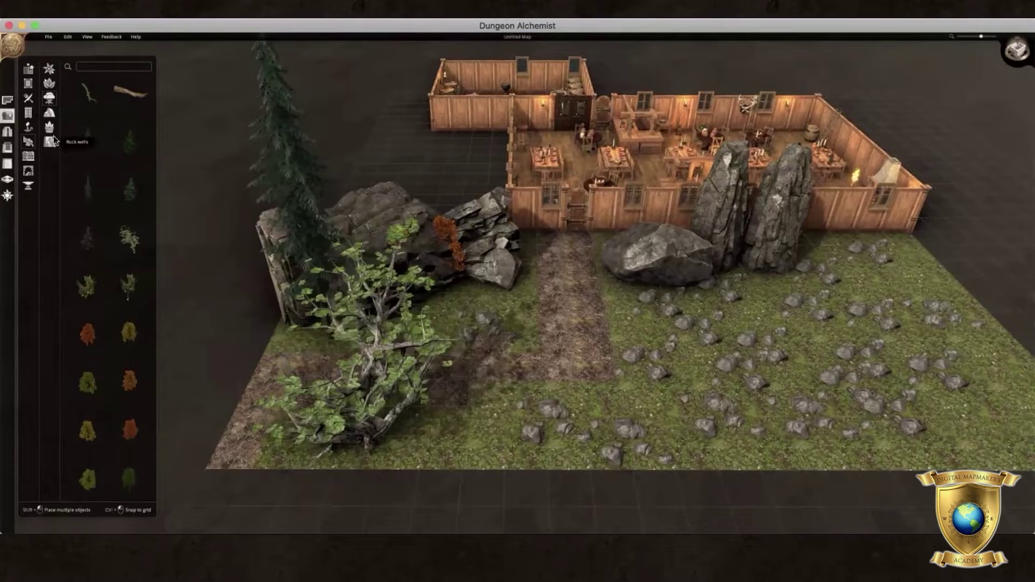
Place an agave near the rock outcrop and a fern beside the dirt path
left_click(54, 70)
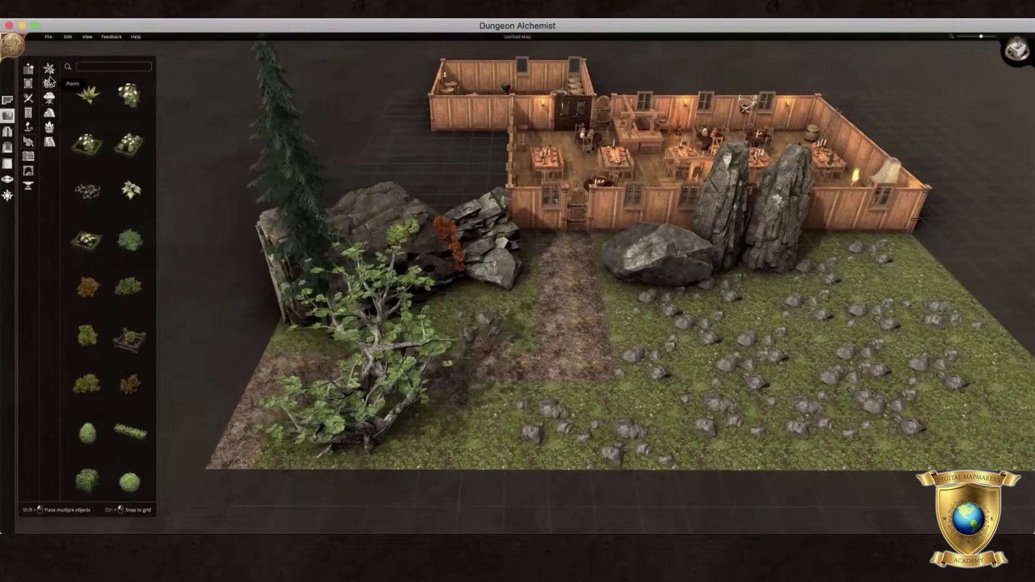
left_click(88, 95)
left_click(469, 298)
scroll(99, 107, "down", 1)
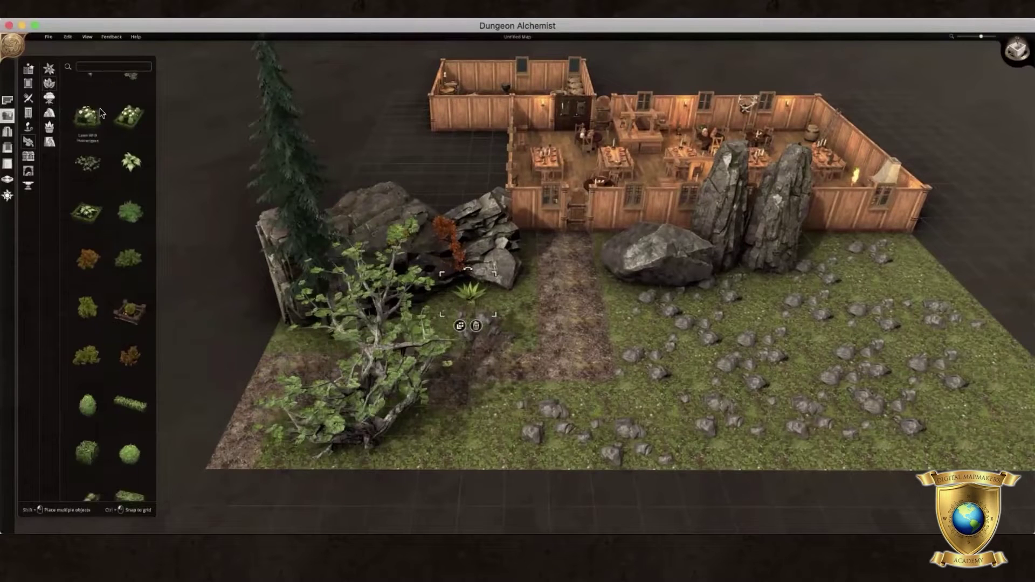
left_click(128, 160)
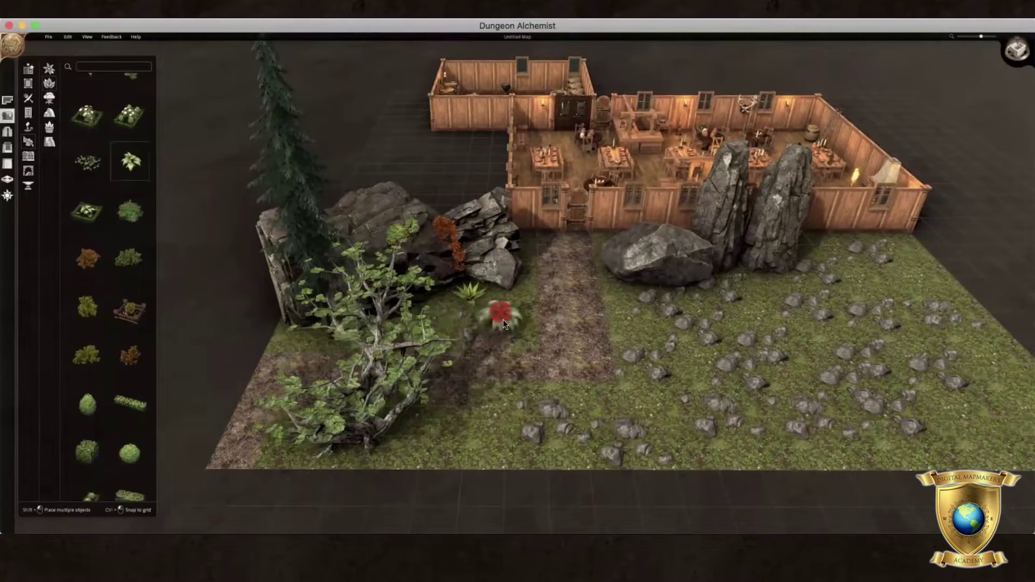
left_click(512, 306)
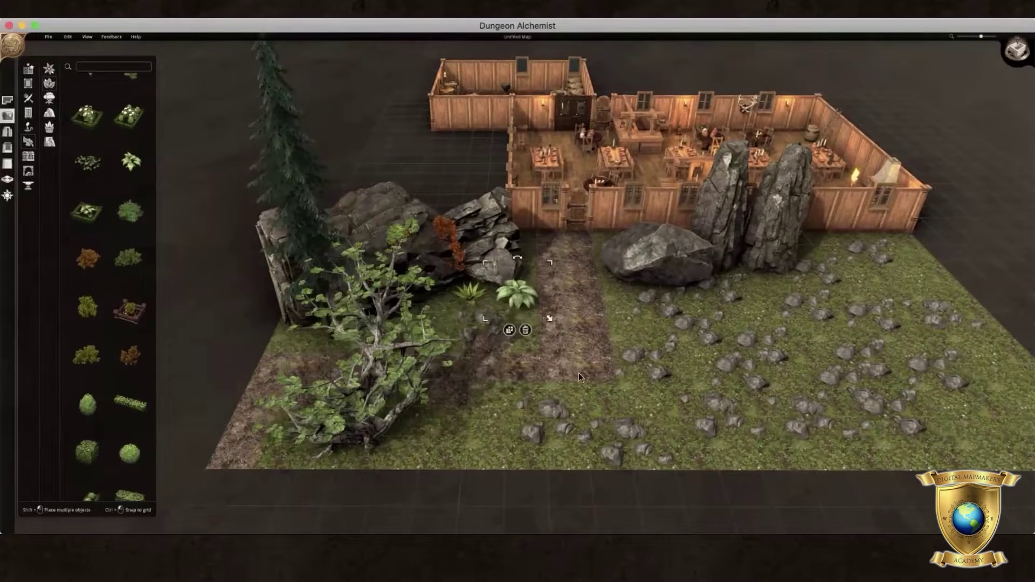
scroll(588, 386, "down", 5)
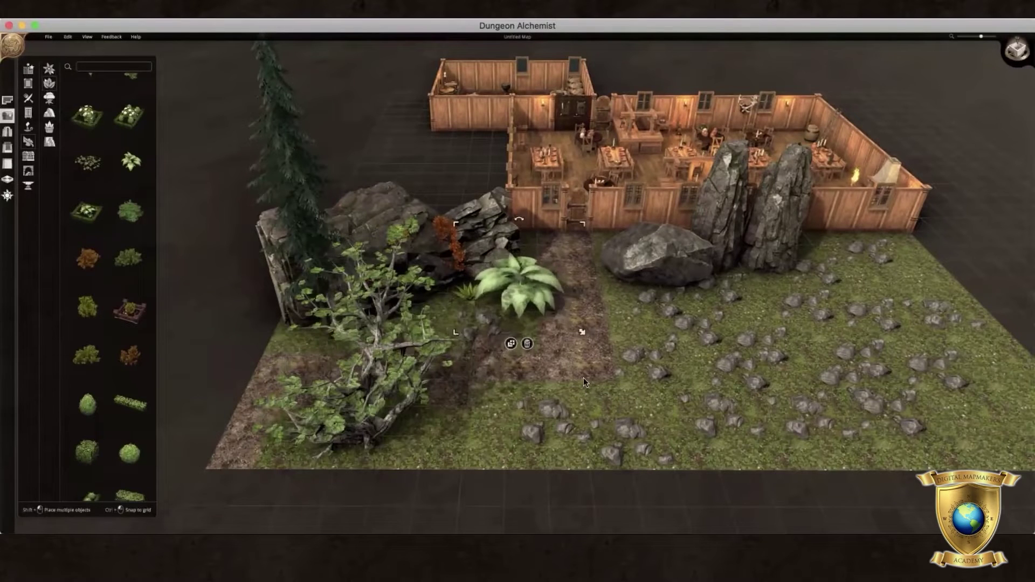
scroll(579, 365, "down", 2)
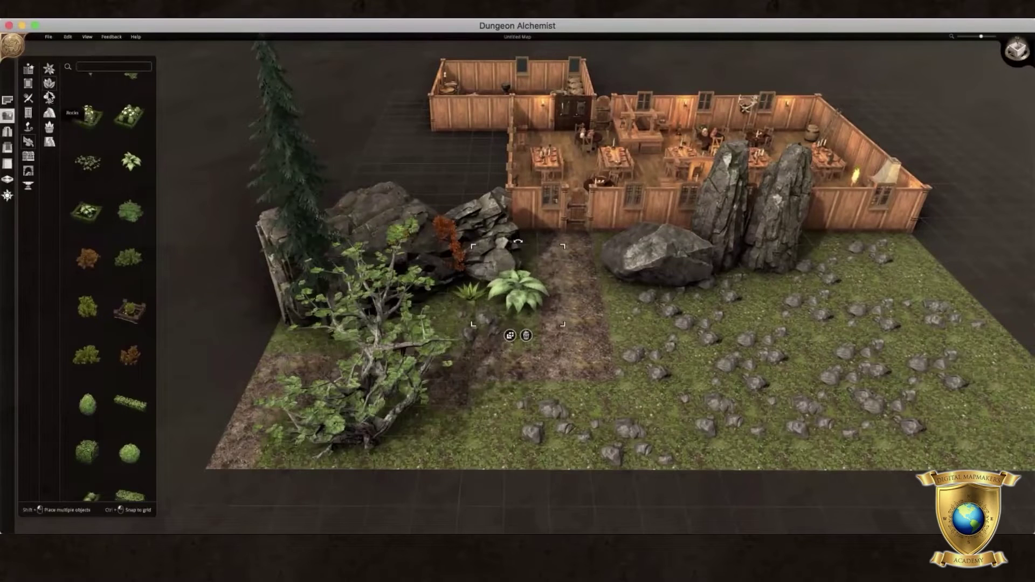
Place an enlarged flower patch right of the path and duplicate it below
left_click(49, 68)
left_click(130, 237)
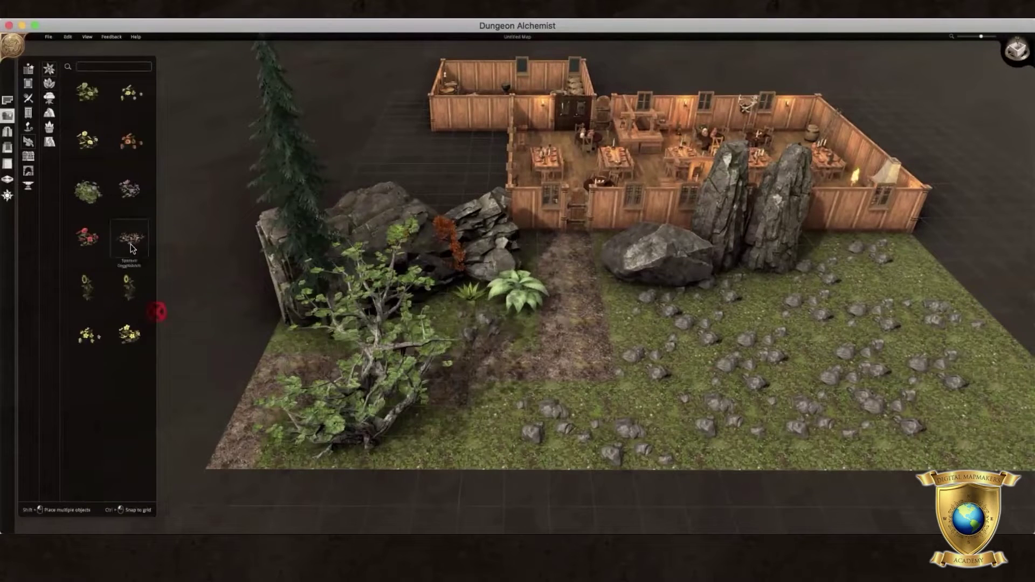
left_click(654, 327)
left_click_drag(698, 347, 731, 390)
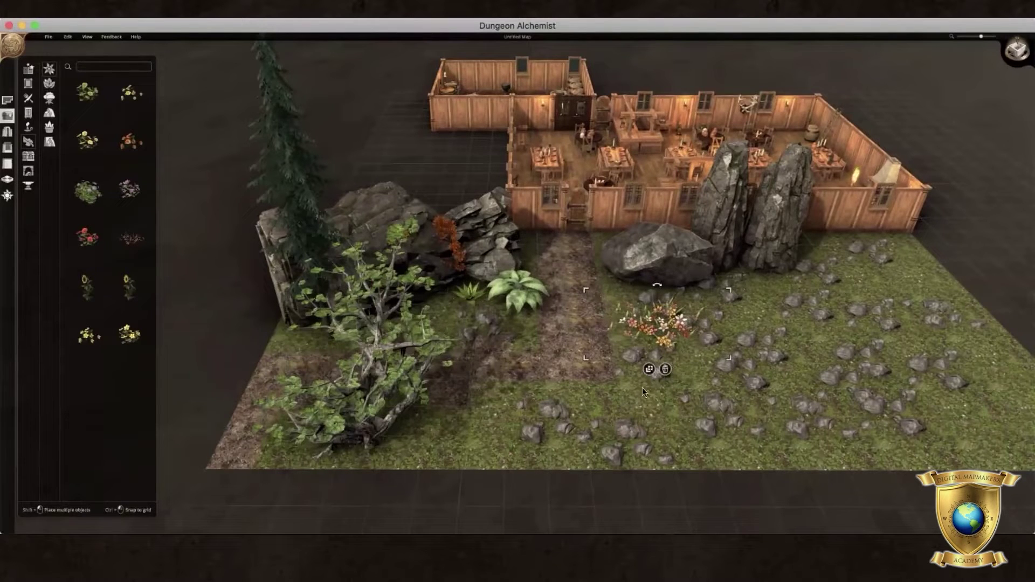
left_click(648, 369)
left_click(639, 404)
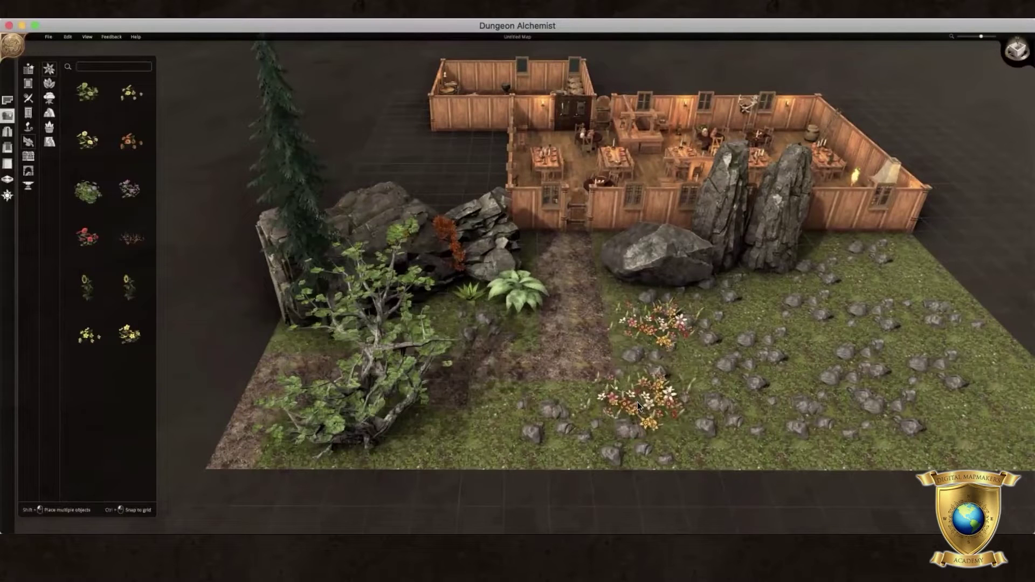
left_click(637, 403)
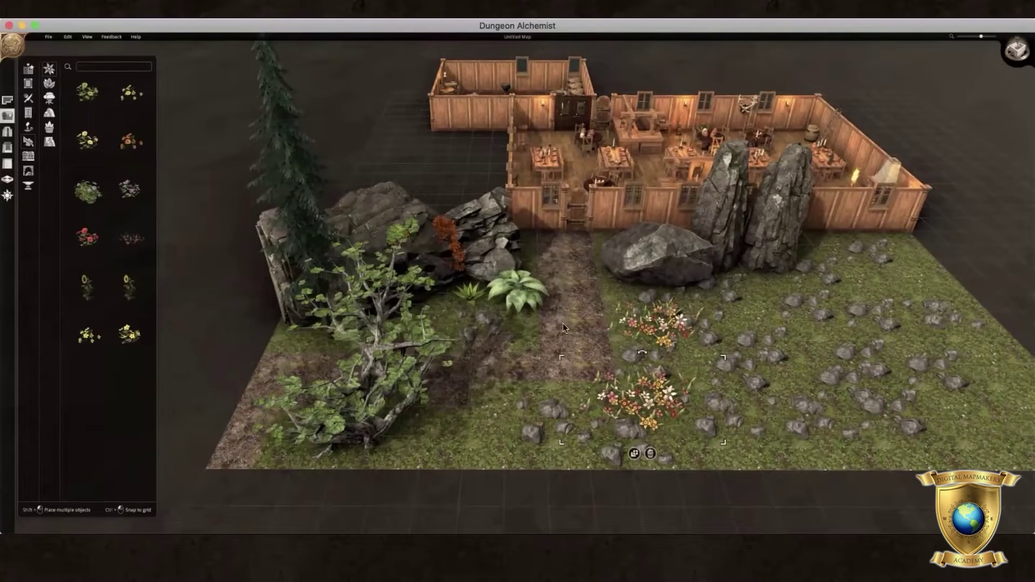
Place a much-enlarged Evergreen Tree and move it behind the standing stones
left_click(49, 98)
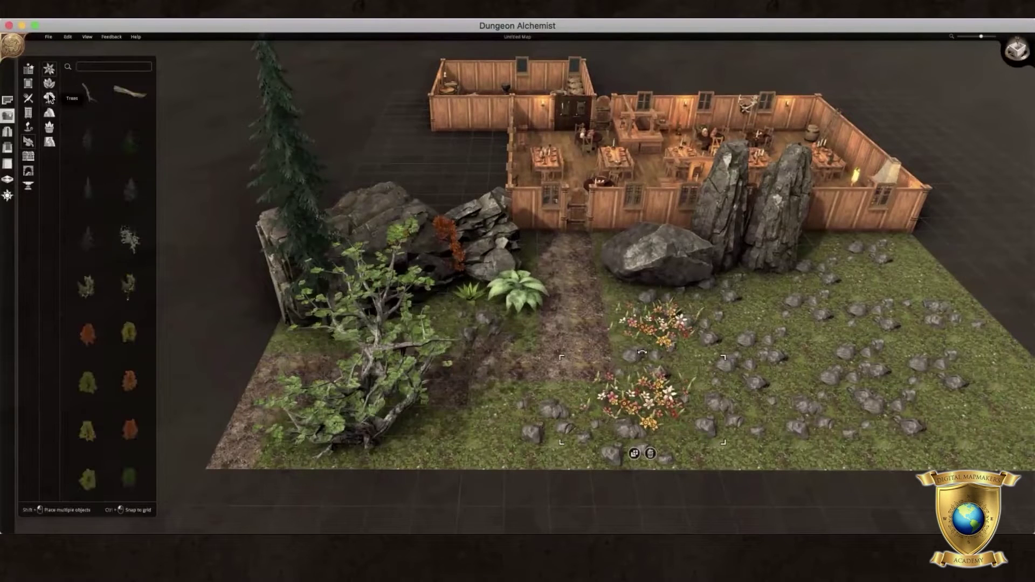
left_click(131, 192)
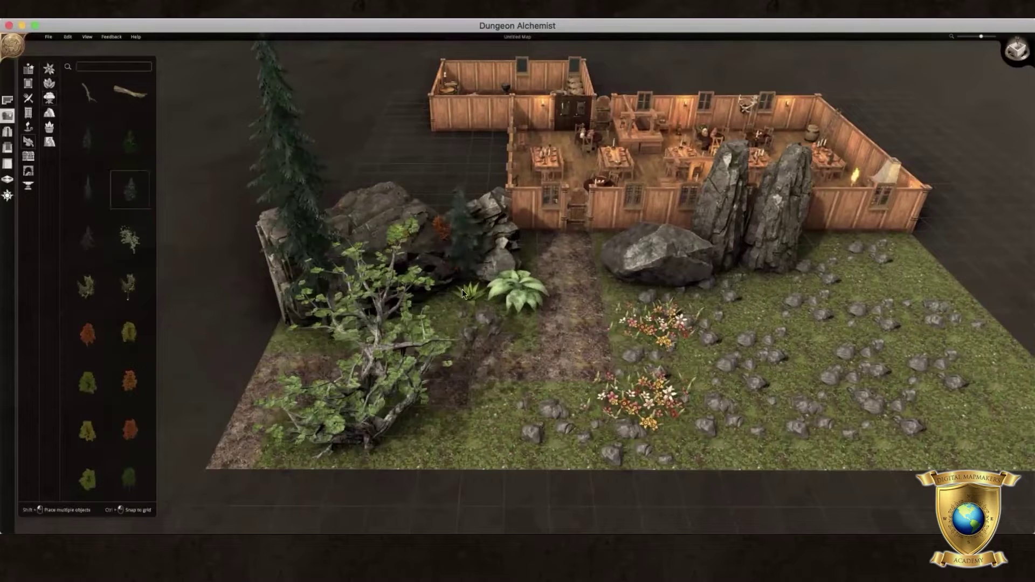
left_click(764, 290)
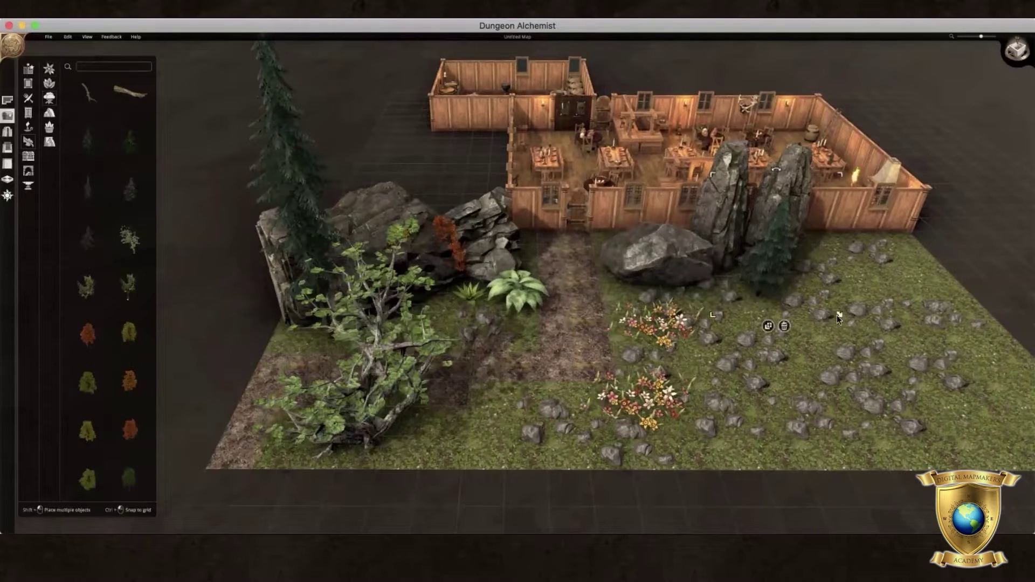
key("Escape")
left_click_drag(840, 327, 897, 368)
left_click_drag(787, 274, 811, 225)
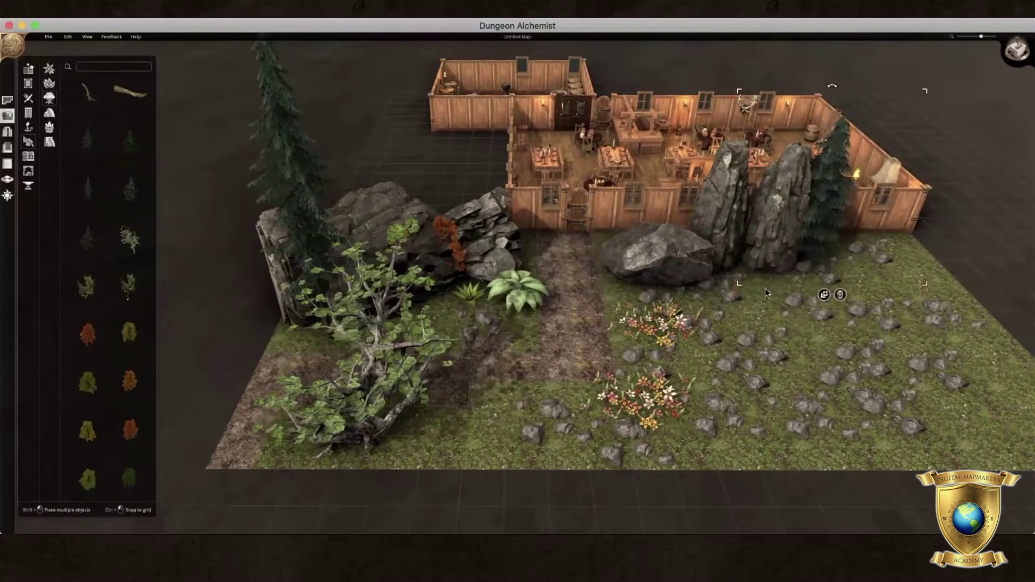
Place a small bush on the grass near the stones and view the tavern and rocks
left_click(93, 291)
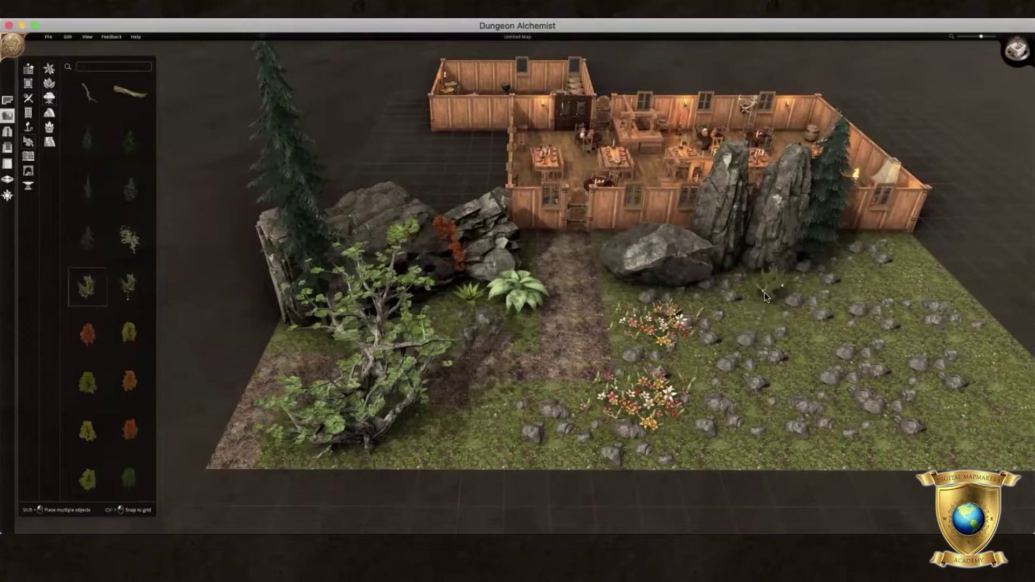
left_click(764, 292)
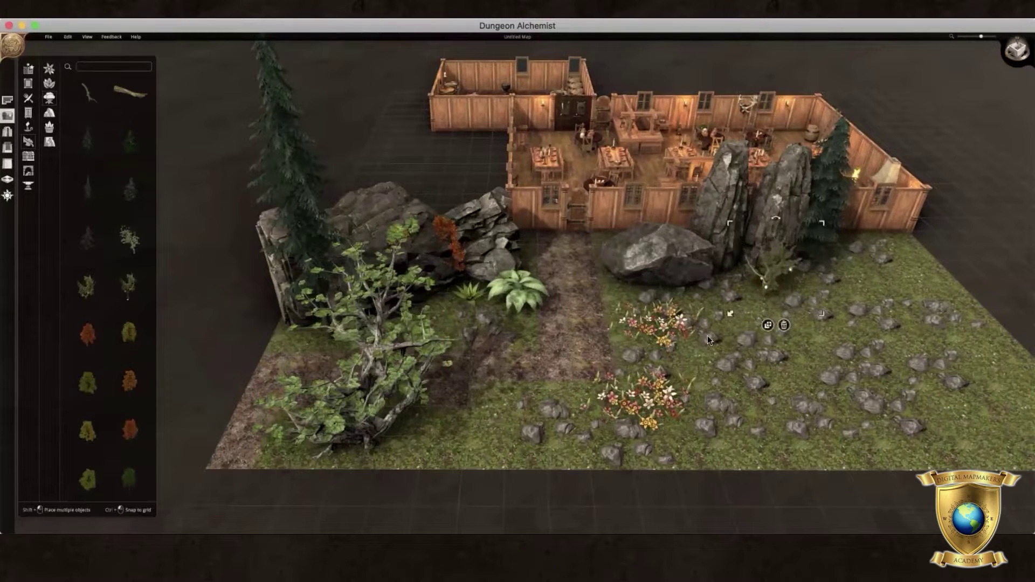
left_click(831, 368)
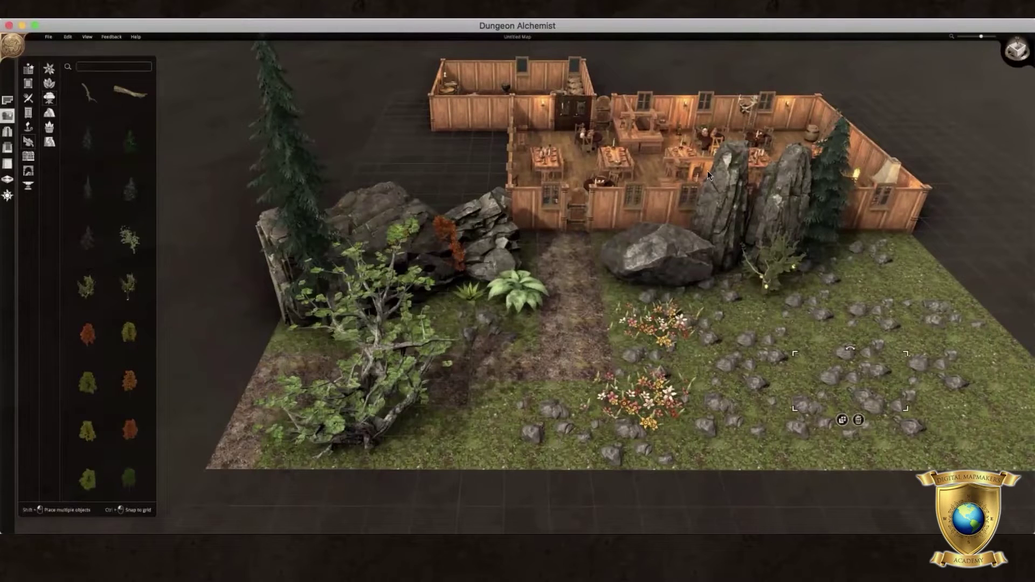
right_click_drag(701, 164, 349, 277)
Delete the window from the tavern wall beside the standing stones
scroll(543, 200, "up", 3)
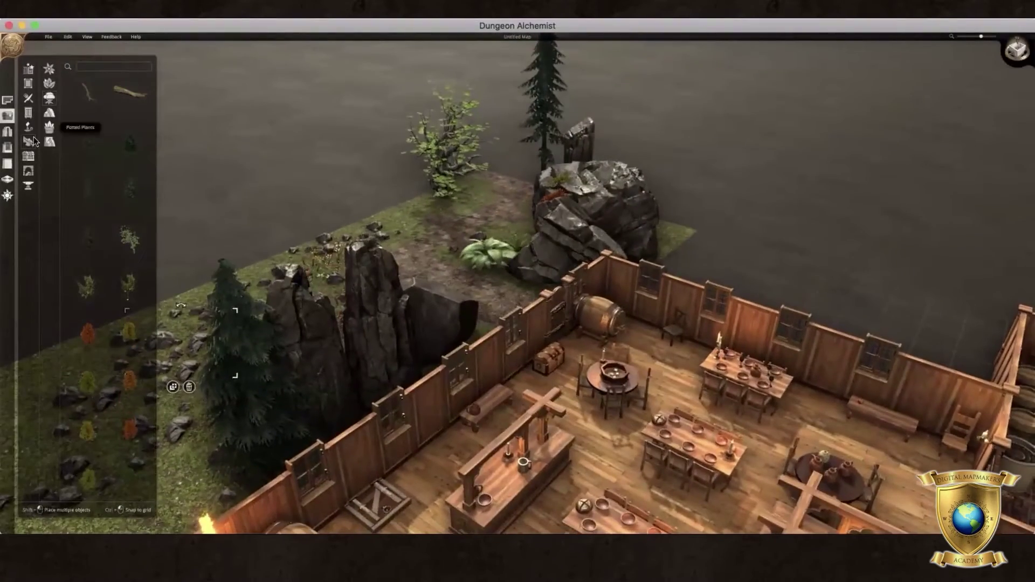
right_click_drag(475, 290, 489, 226)
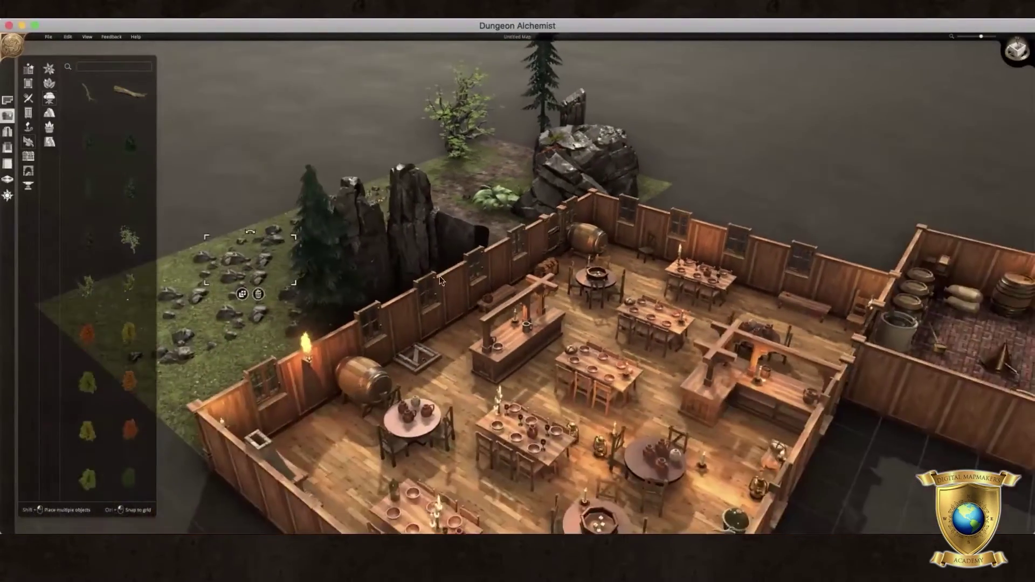
left_click(439, 284)
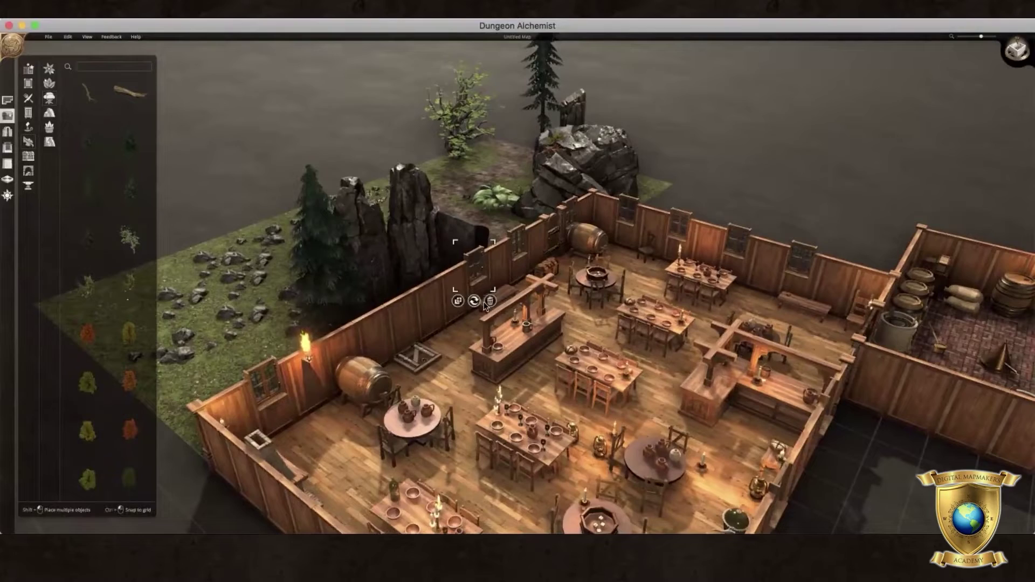
left_click(491, 302)
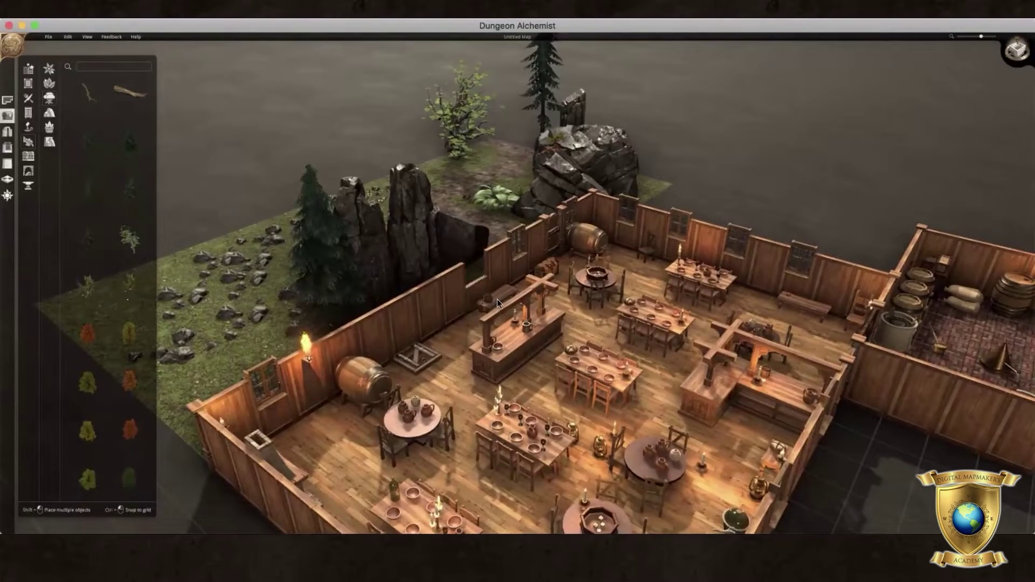
Nudge the large boulder slightly toward the tavern wall
scroll(518, 292, "up", 2)
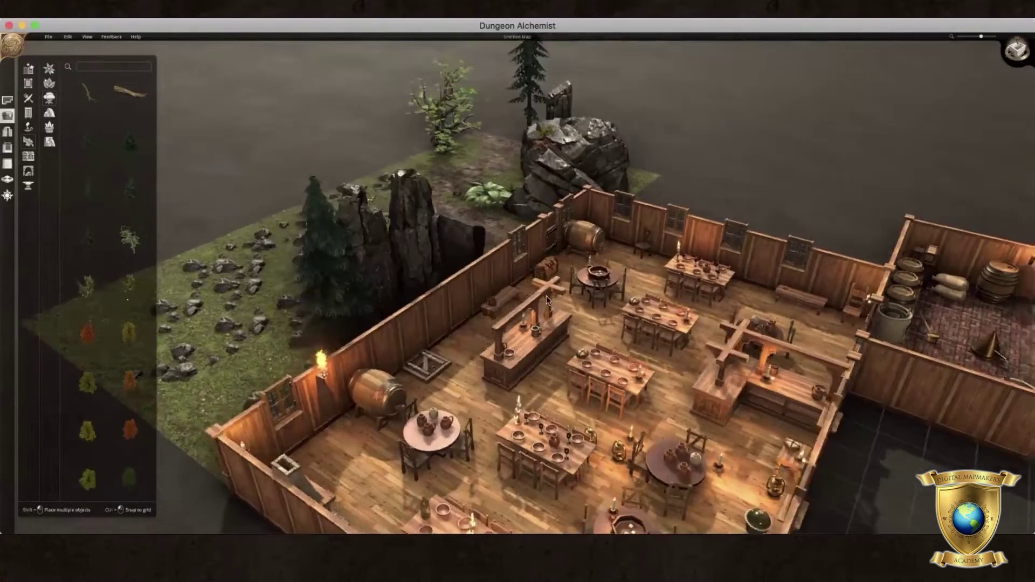
right_click_drag(545, 295, 759, 289)
left_click_drag(575, 294, 574, 277)
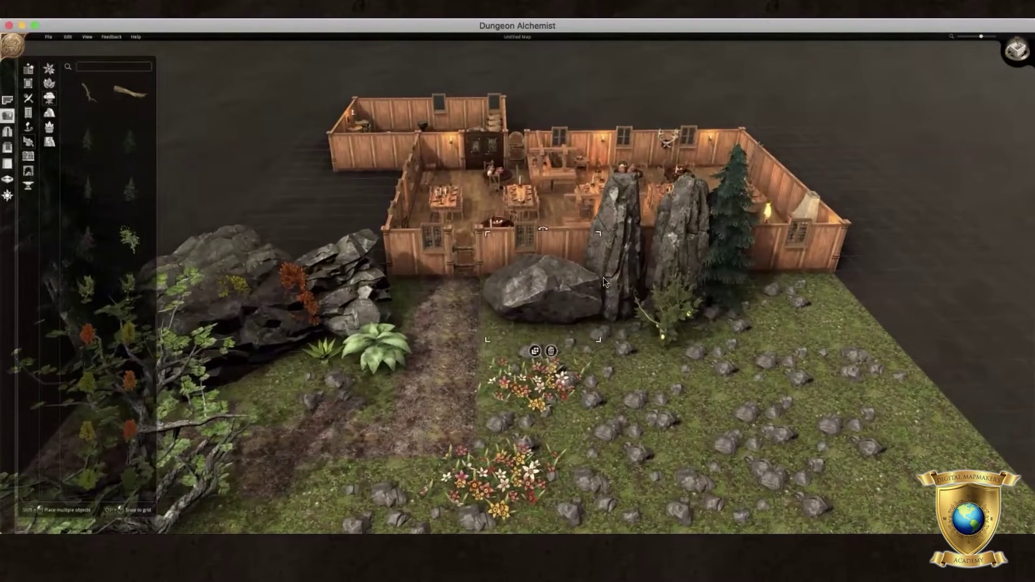
Deselect the boulder and pan out to bring the left tree into view
right_click_drag(616, 271, 621, 275)
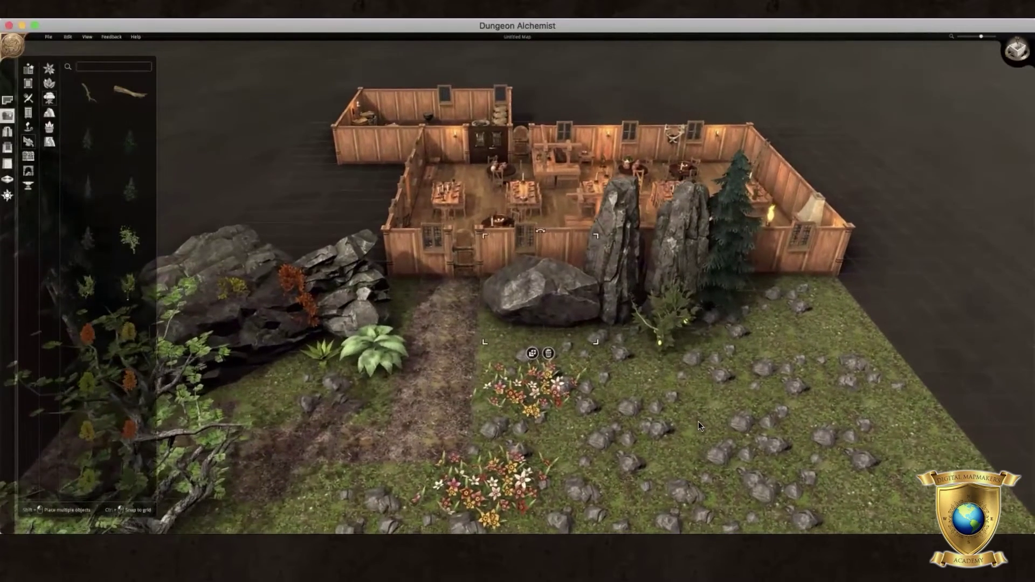
left_click(679, 419)
key("e")
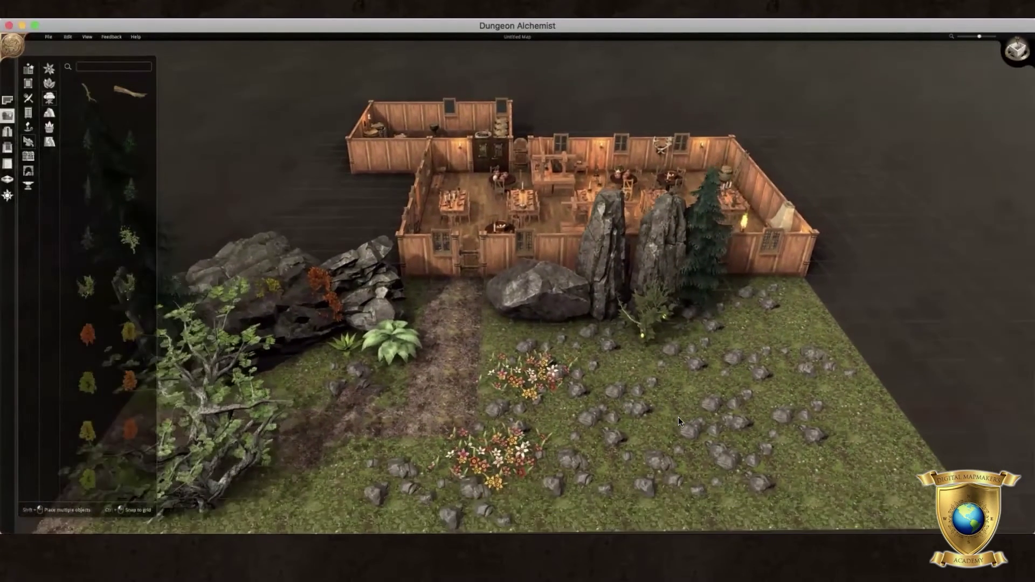
scroll(721, 402, "down", 2)
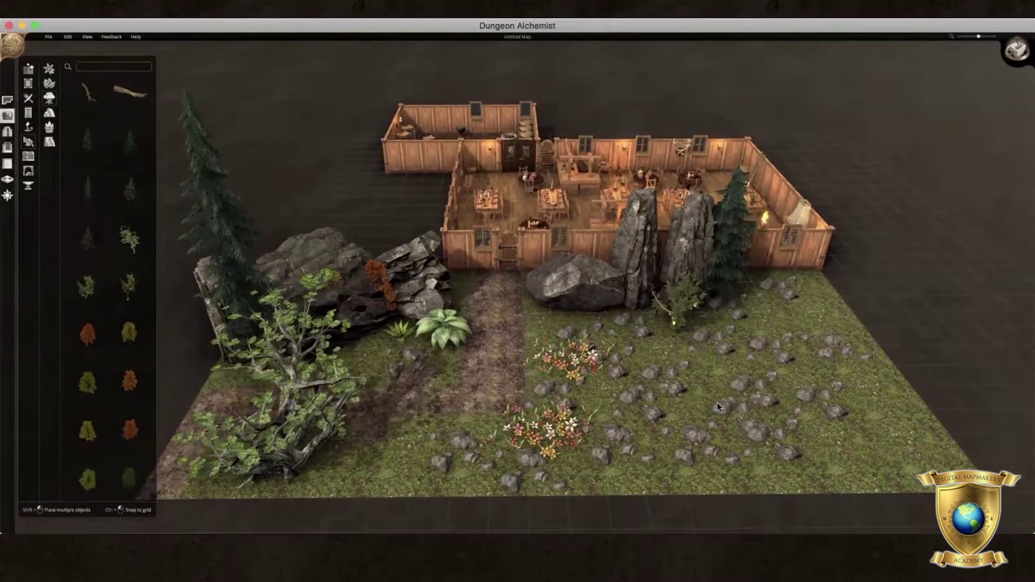
Check the map in flat top-down view, then pan north to the storage room
right_click_drag(594, 343, 701, 227)
left_click(1020, 50)
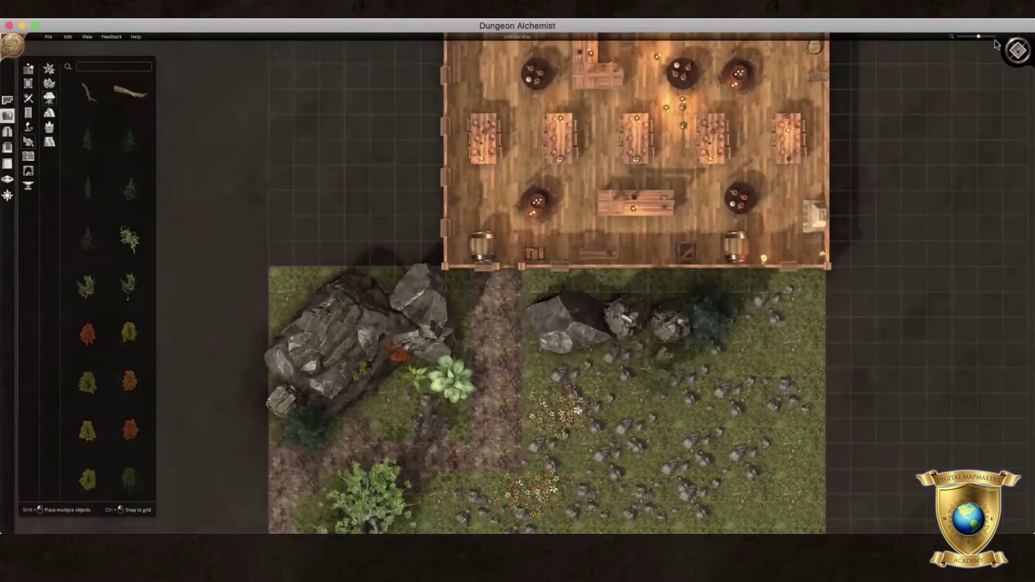
left_click(1018, 50)
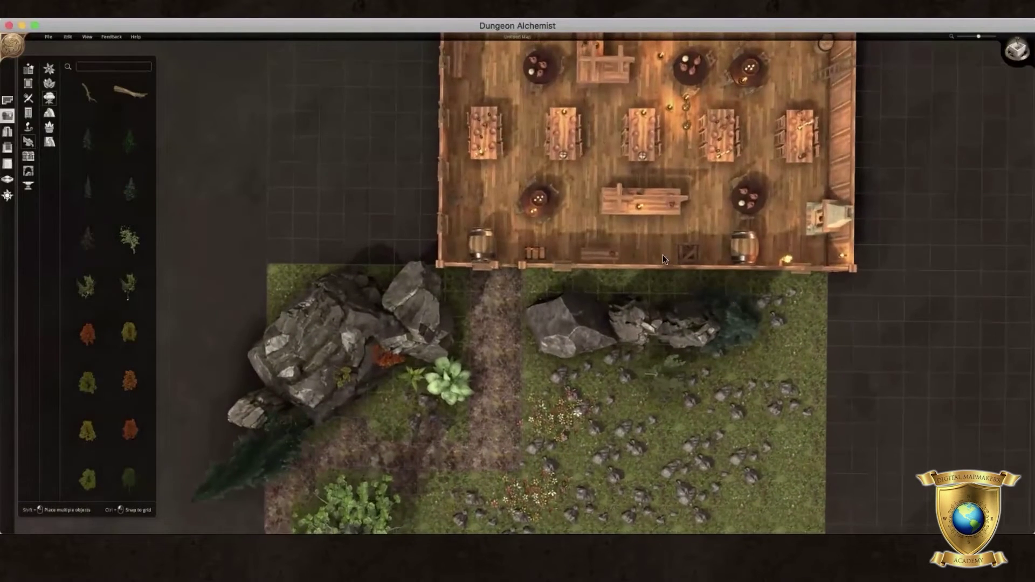
key("w")
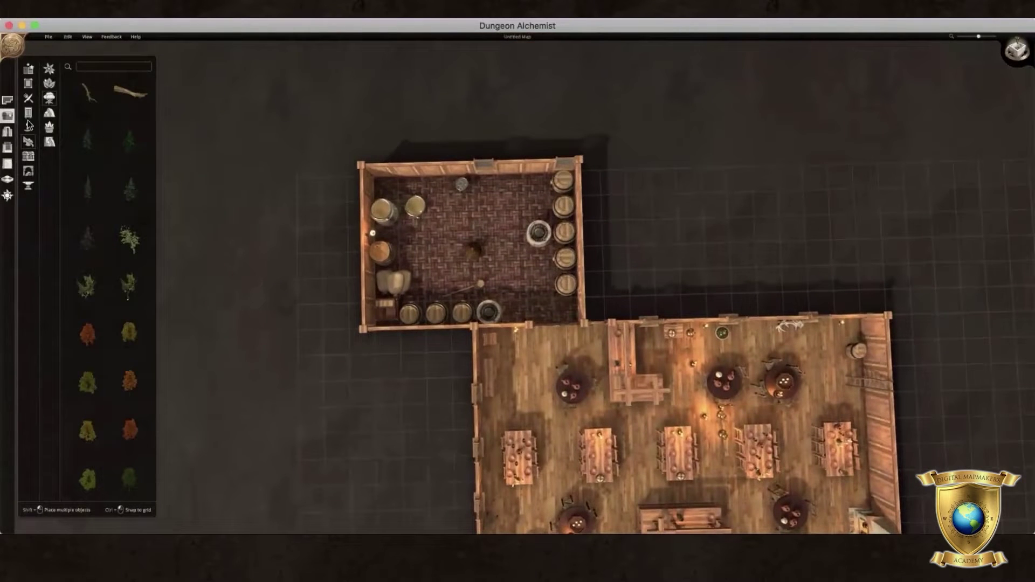
Select the storage room in Edit Room and use Refresh Room to empty it
left_click(7, 101)
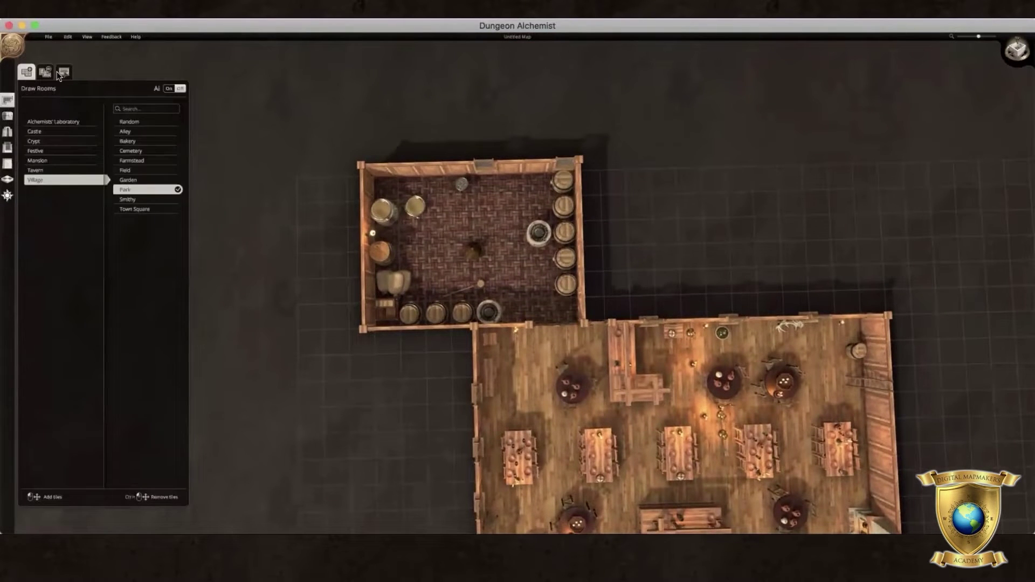
left_click(64, 71)
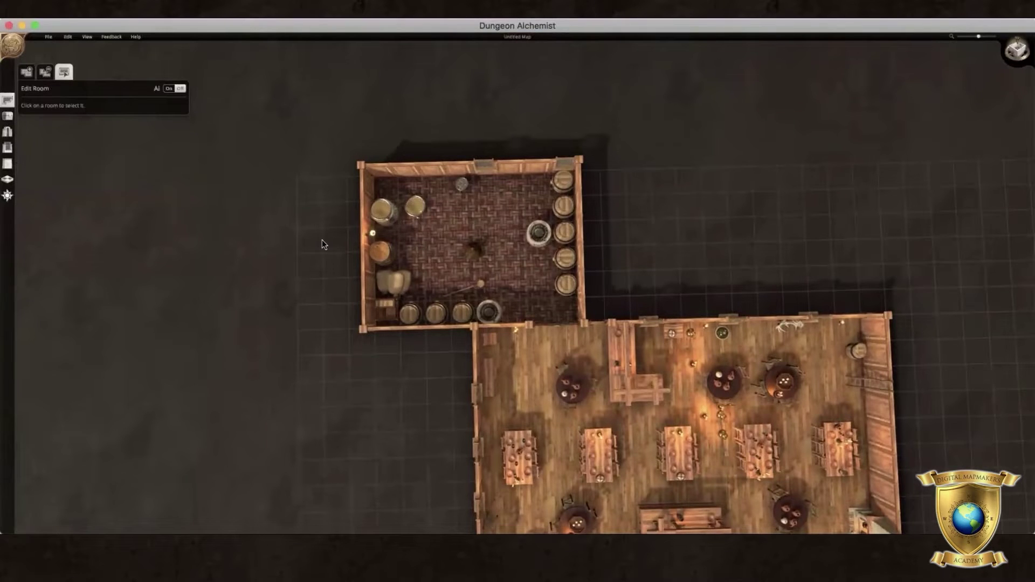
left_click(416, 233)
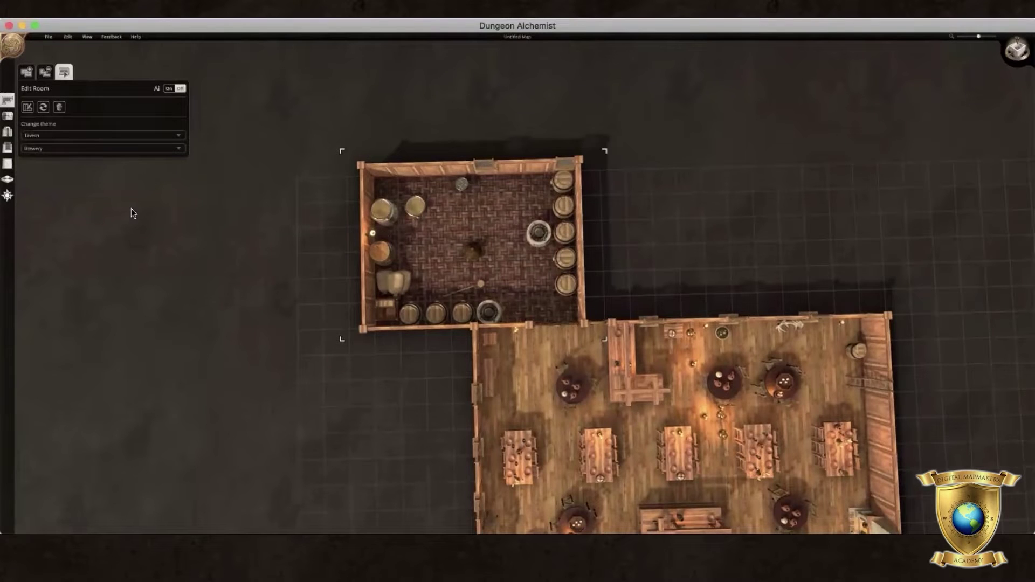
left_click(41, 108)
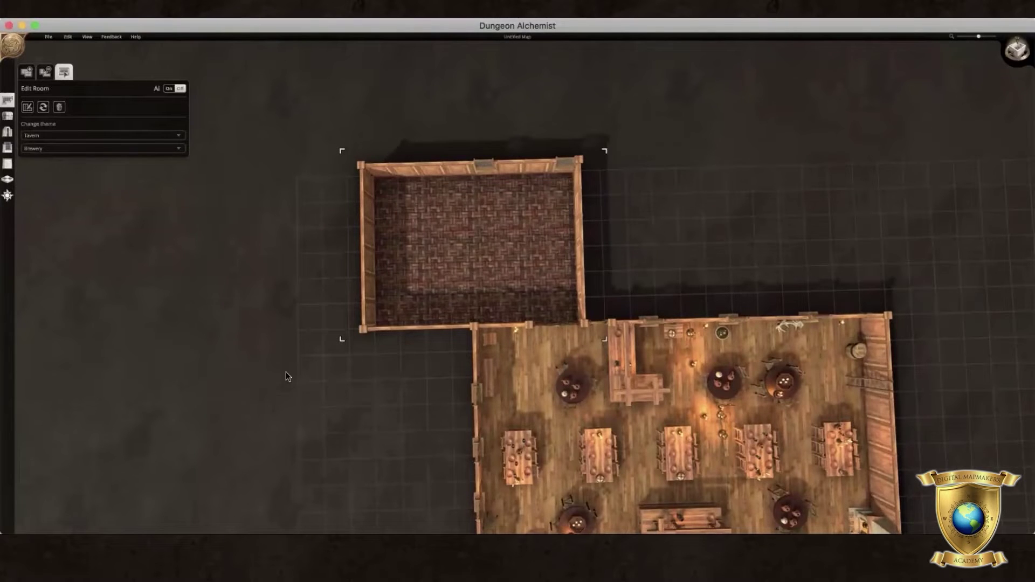
Place a small, shrunken cask from Brewer's Tools along the room's top wall
left_click(7, 116)
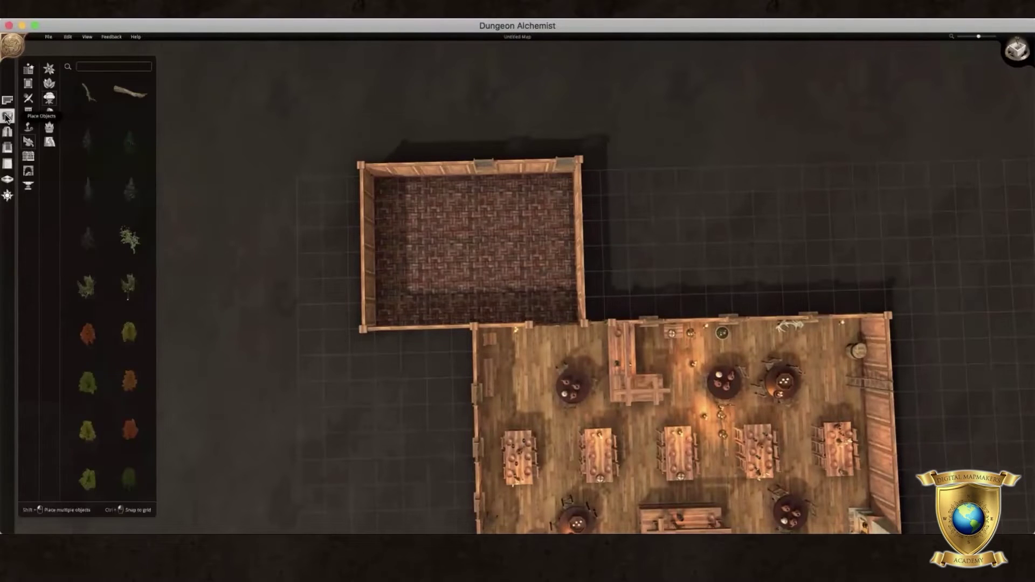
left_click(28, 187)
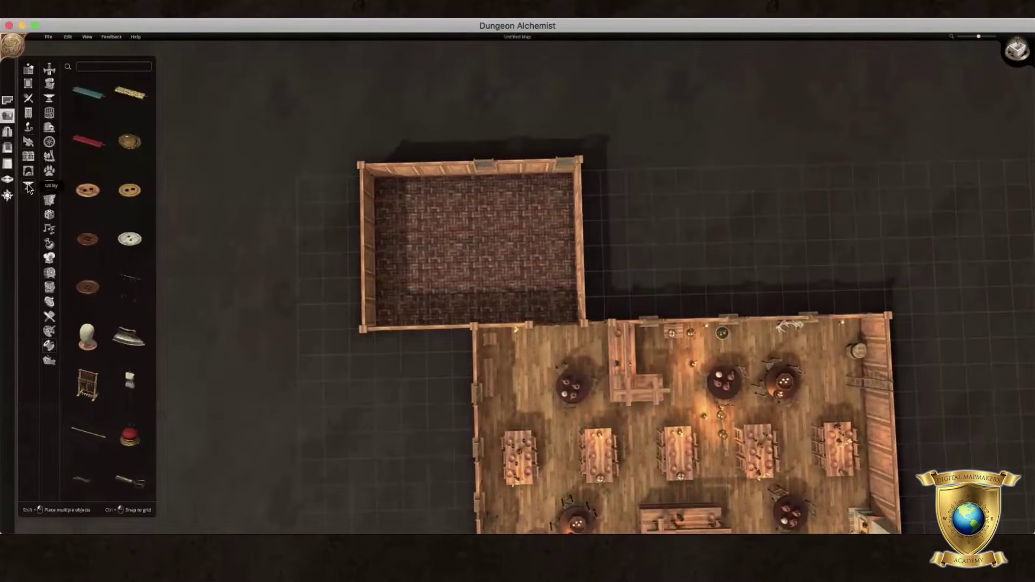
left_click(49, 274)
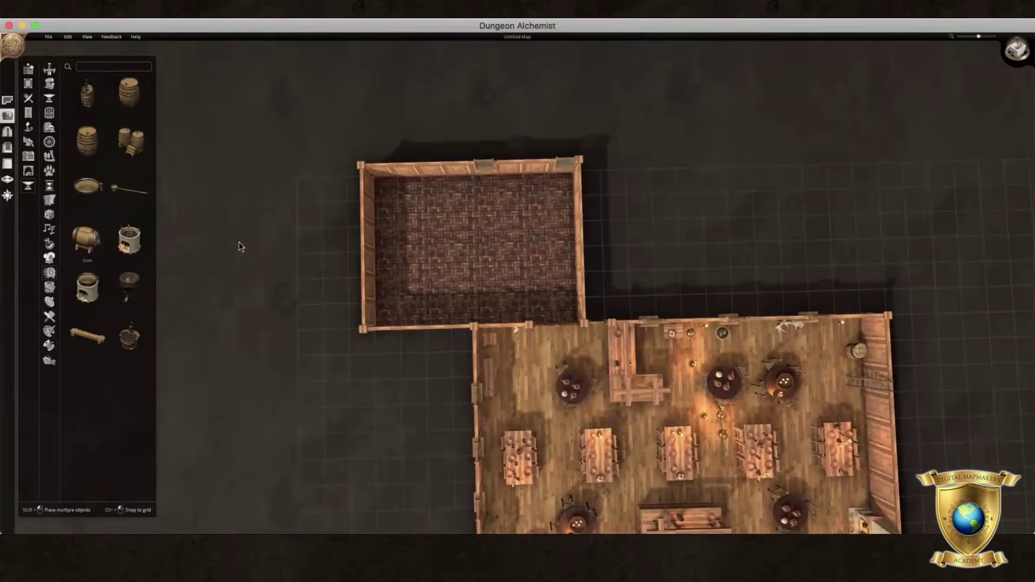
left_click(92, 237)
left_click(400, 198)
left_click(400, 195)
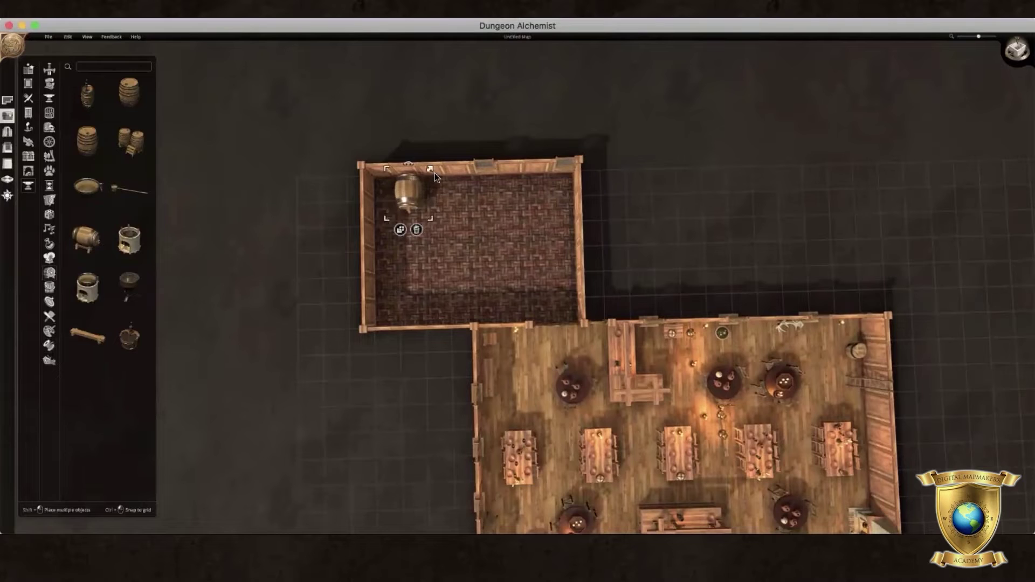
left_click_drag(433, 172, 423, 198)
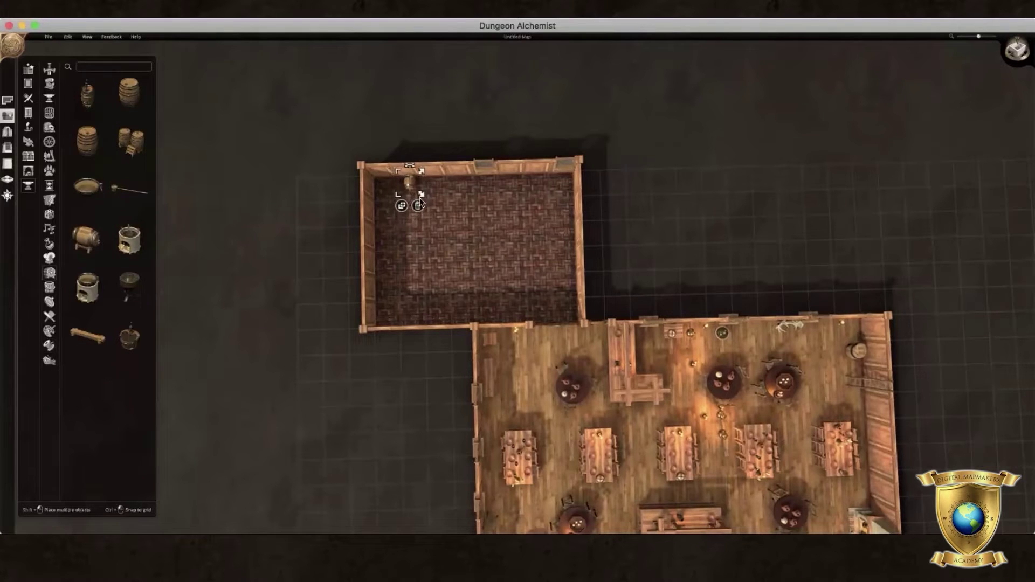
left_click(418, 192)
Add an enlarged cask lying on its side in the room's top-right corner
left_click(429, 201)
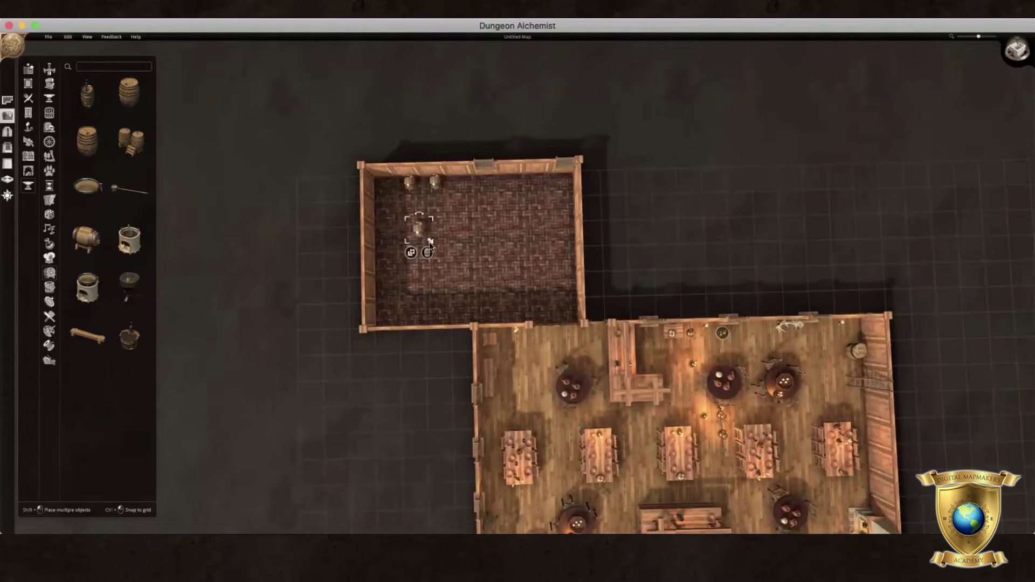
left_click_drag(430, 241, 466, 274)
key("e")
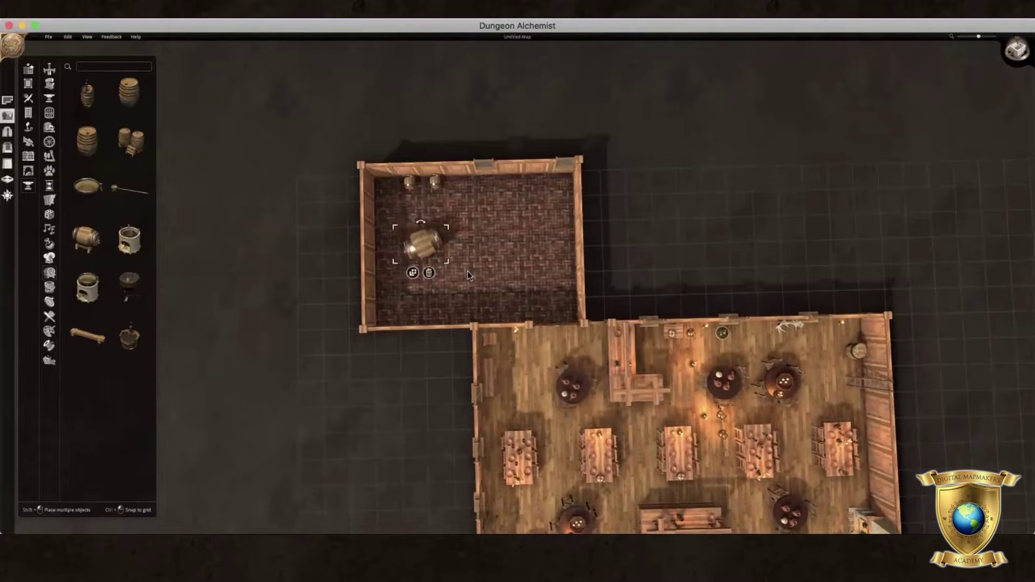
left_click_drag(435, 245, 558, 197)
key("e")
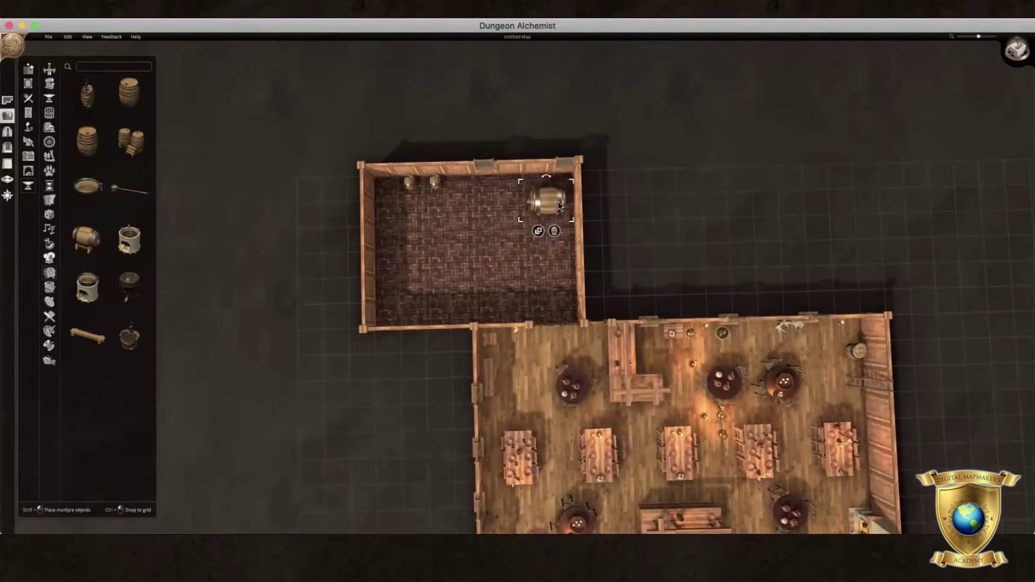
left_click(490, 215)
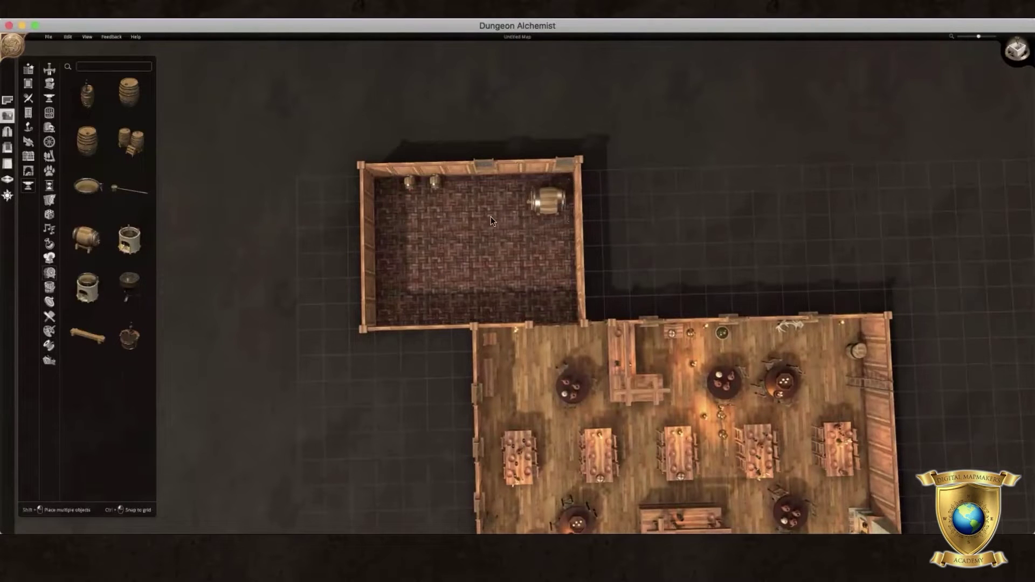
Place and rotate a stove by the room's left wall
left_click(129, 246)
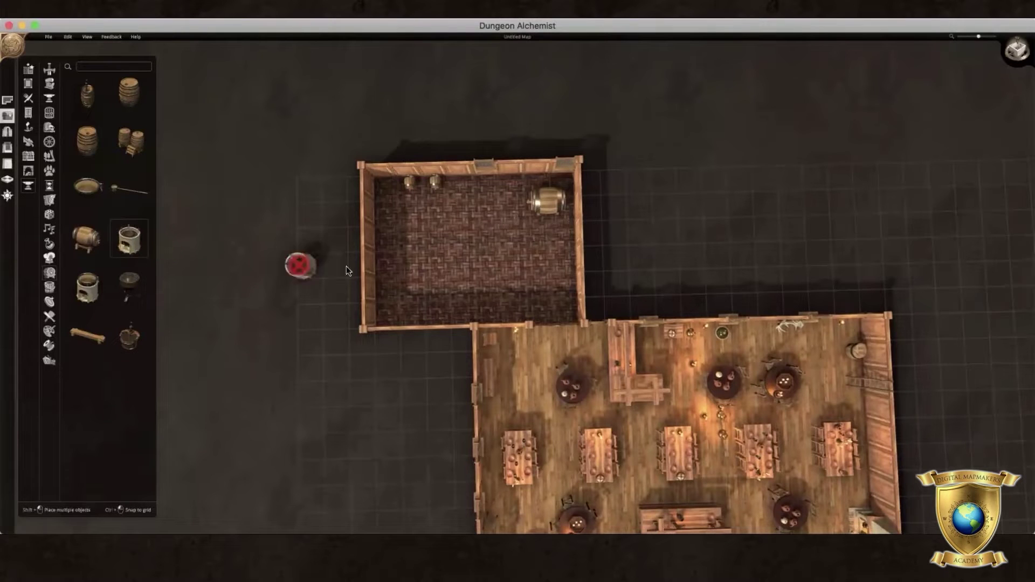
left_click(394, 224)
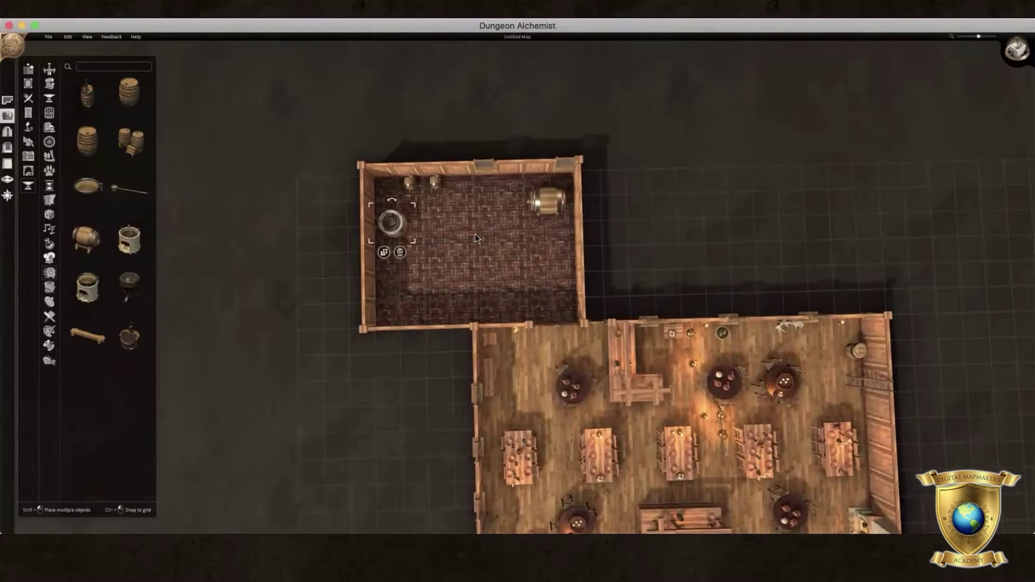
left_click(1024, 53)
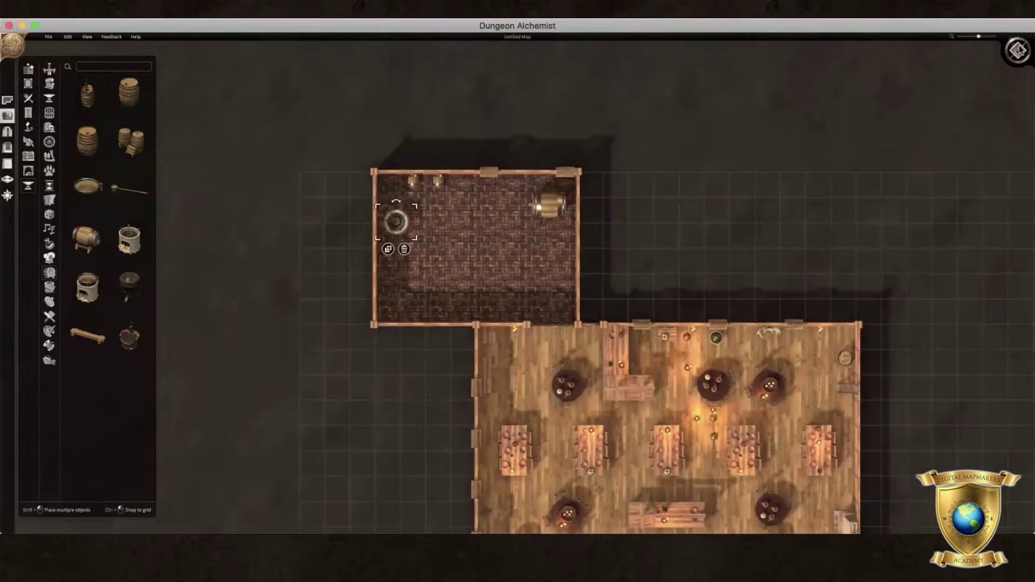
left_click(1023, 50)
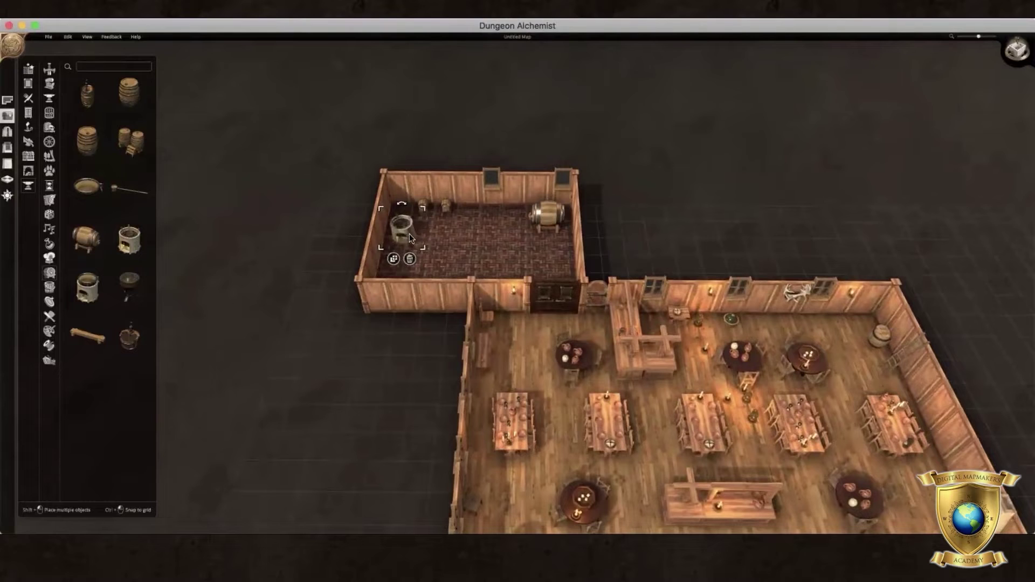
scroll(419, 229, "down", 3)
left_click(472, 235)
Try placing Dug earth from the Graveyard set, then delete it
left_click(47, 130)
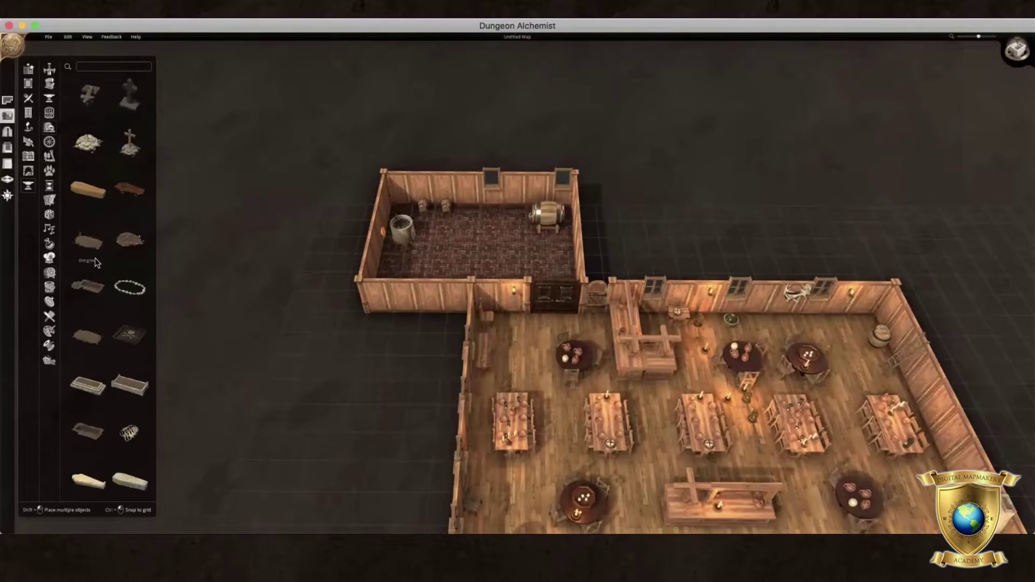
left_click(139, 240)
left_click(475, 249)
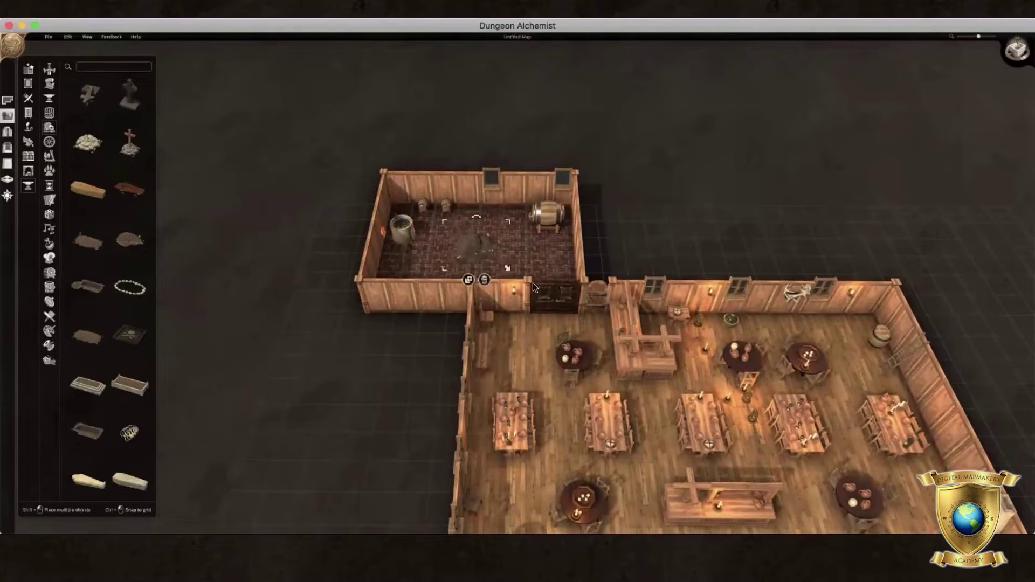
left_click(854, 243)
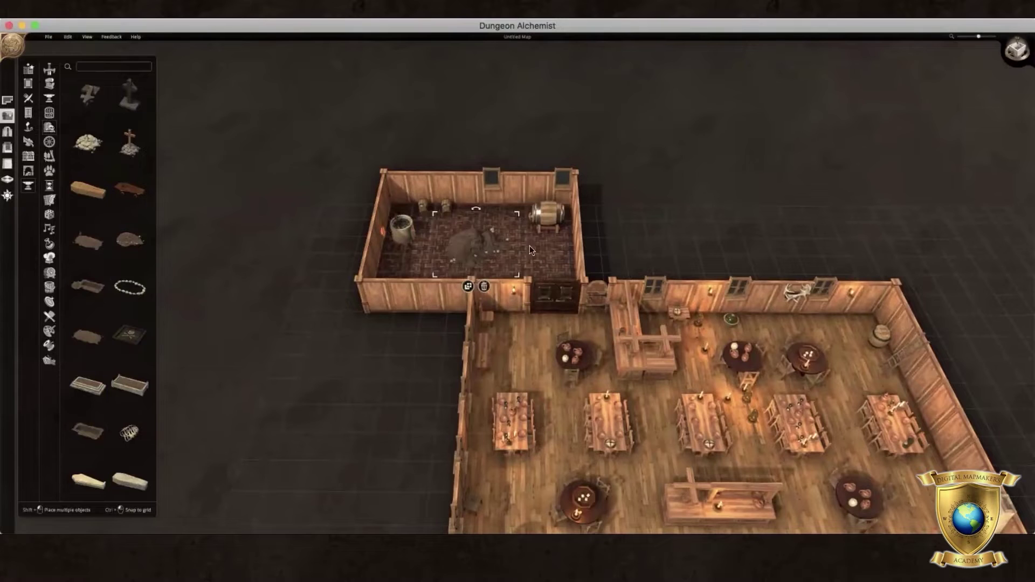
left_click(469, 247)
left_click(484, 286)
Place a Freshly dug grave in the middle of the brick room's floor
left_click(96, 295)
left_click(497, 260)
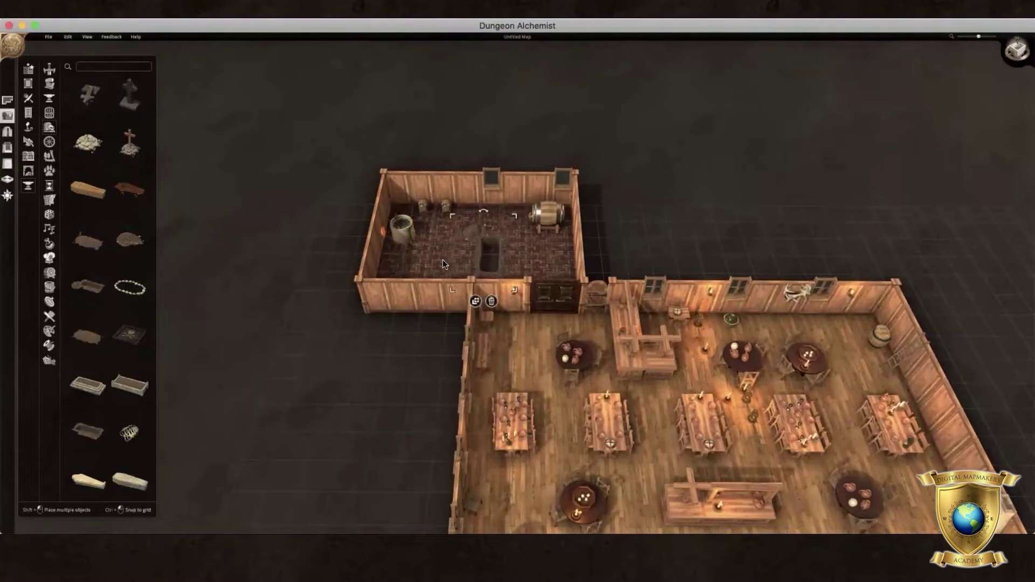
left_click(444, 263)
scroll(162, 326, "up", 1)
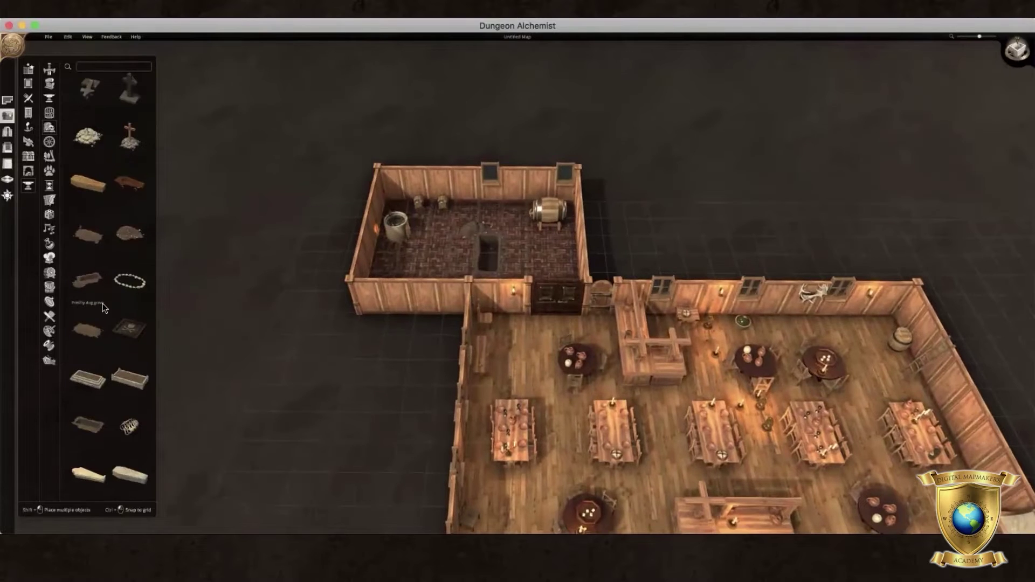
Place a pale coffin to the left of the open grave
scroll(103, 303, "down", 3)
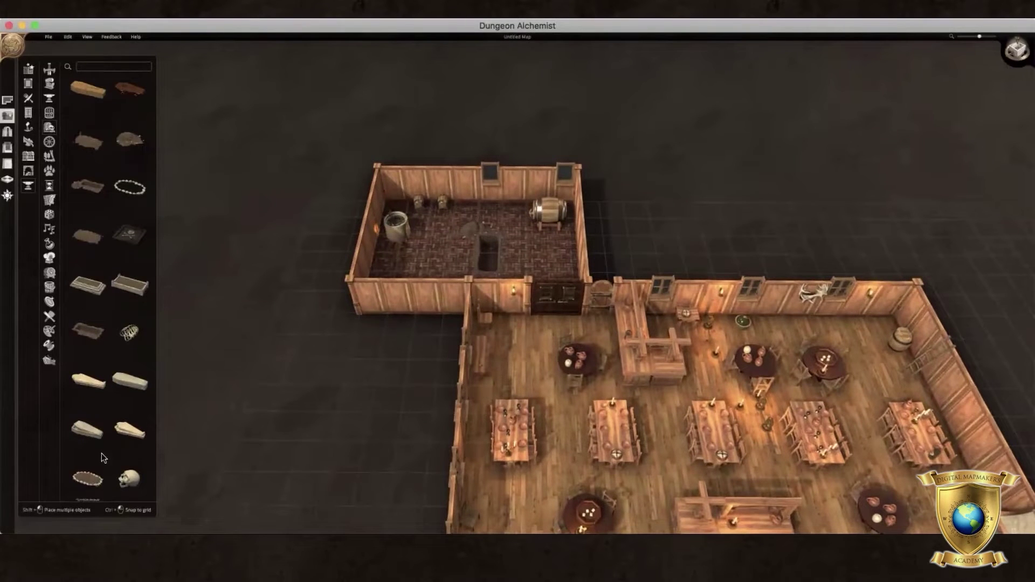
left_click(81, 427)
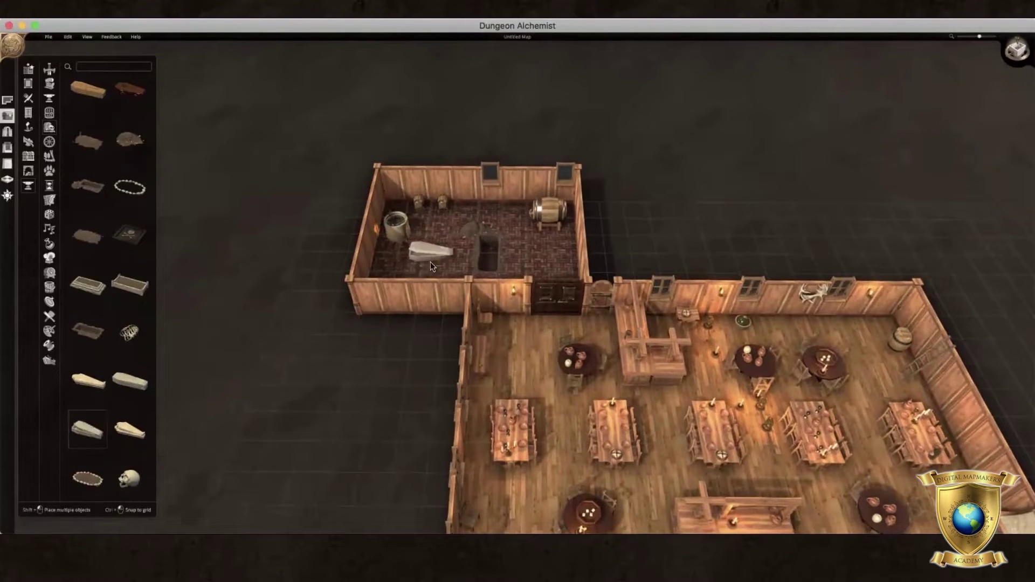
left_click(430, 261)
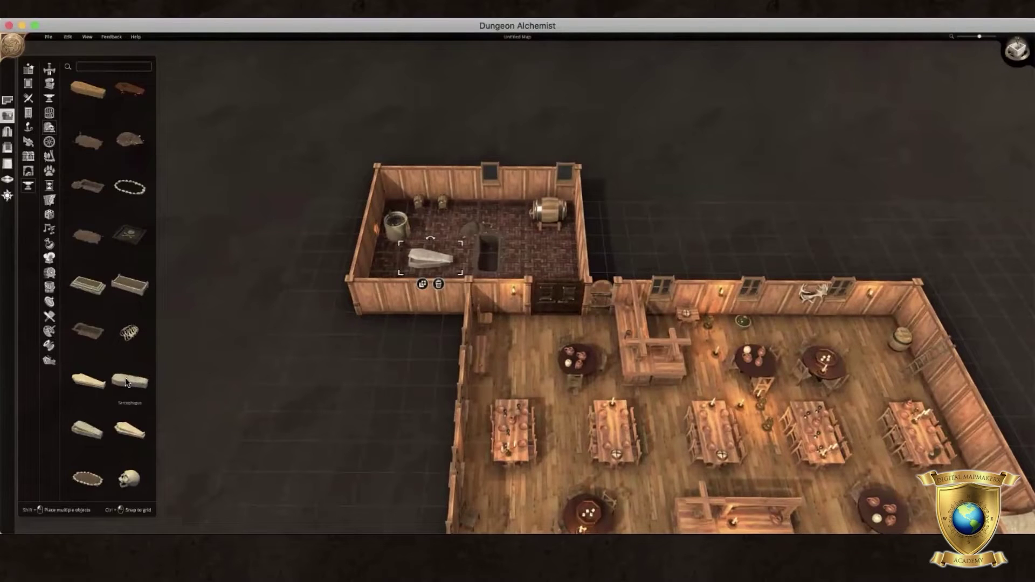
Put the Sarcophagus piece and a Skull inside the grave opening
left_click(133, 337)
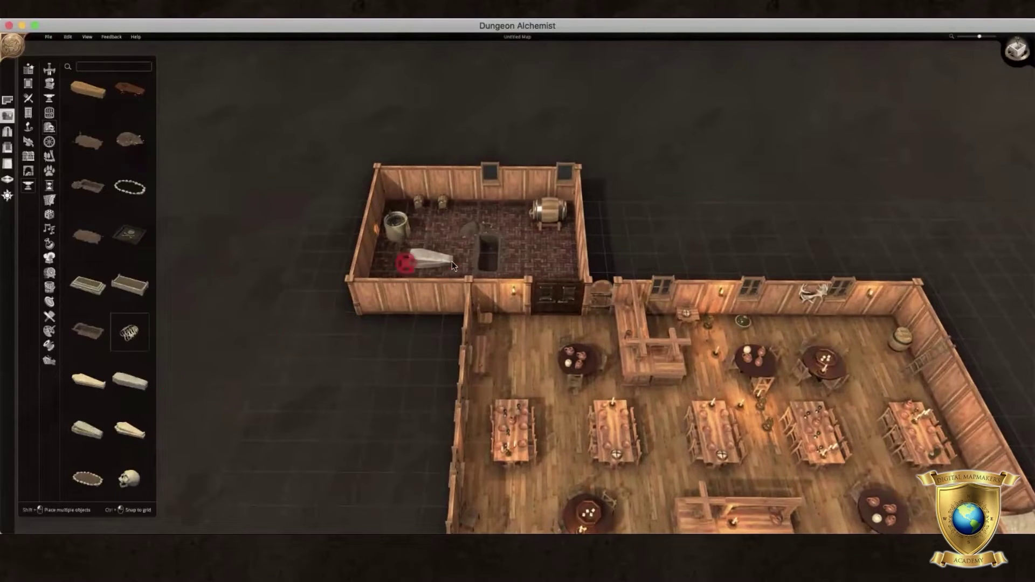
left_click(489, 258)
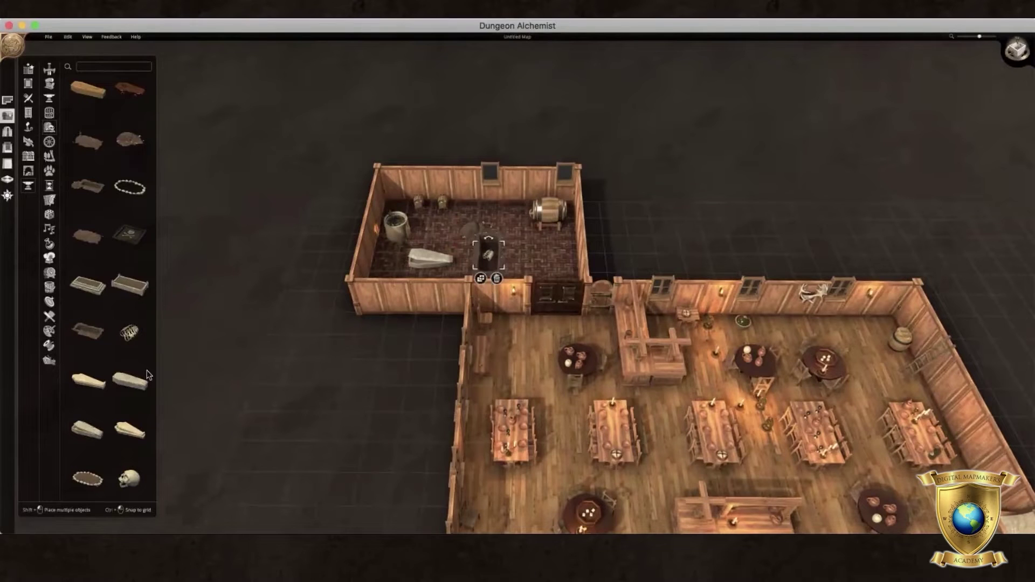
left_click(137, 490)
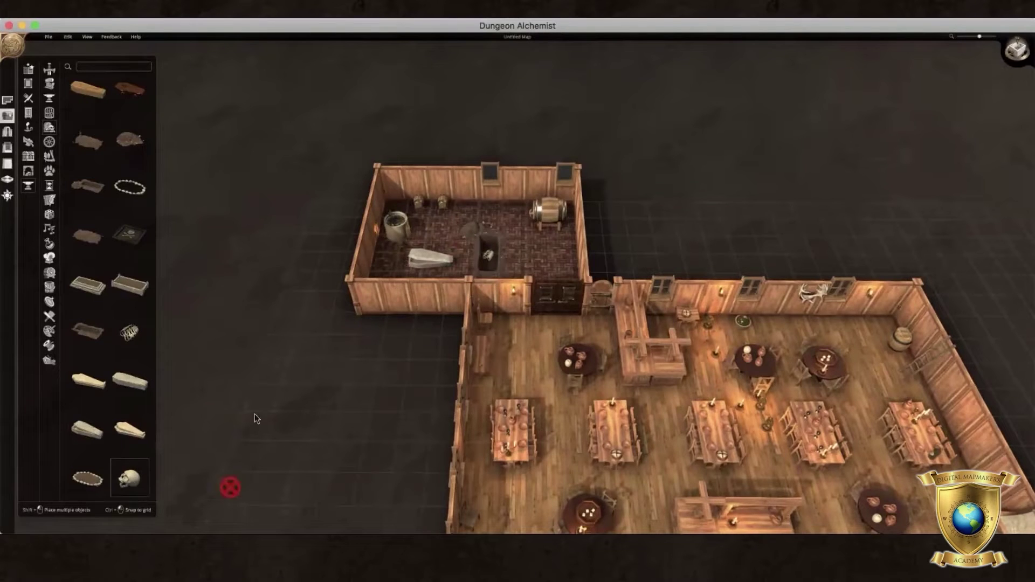
left_click(488, 271)
left_click(372, 262)
Search 'caul' and add a green and an orange cauldron beside the barrel
left_click(96, 67)
type("caul")
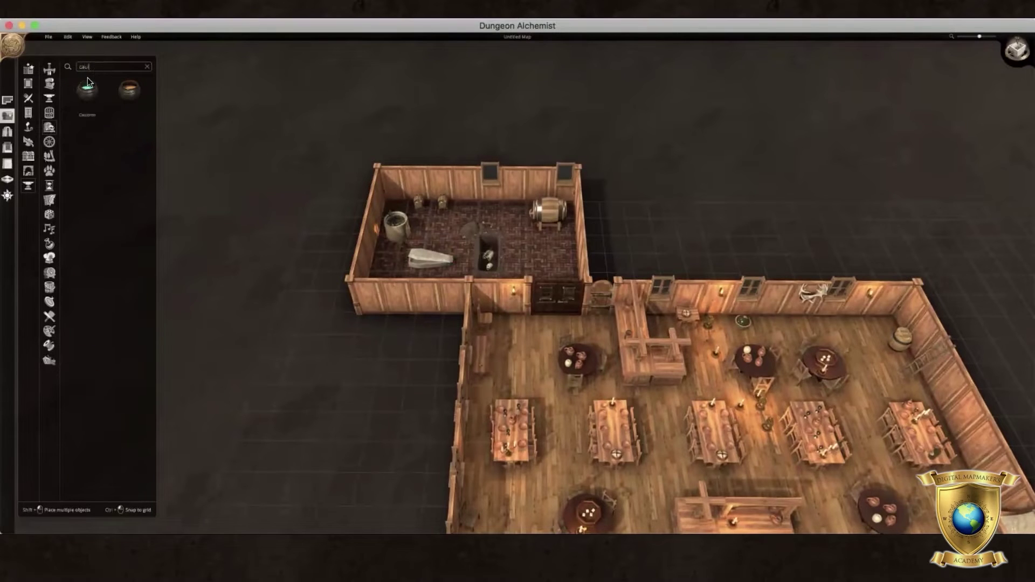
left_click_drag(93, 96, 511, 225)
left_click_drag(138, 88, 466, 214)
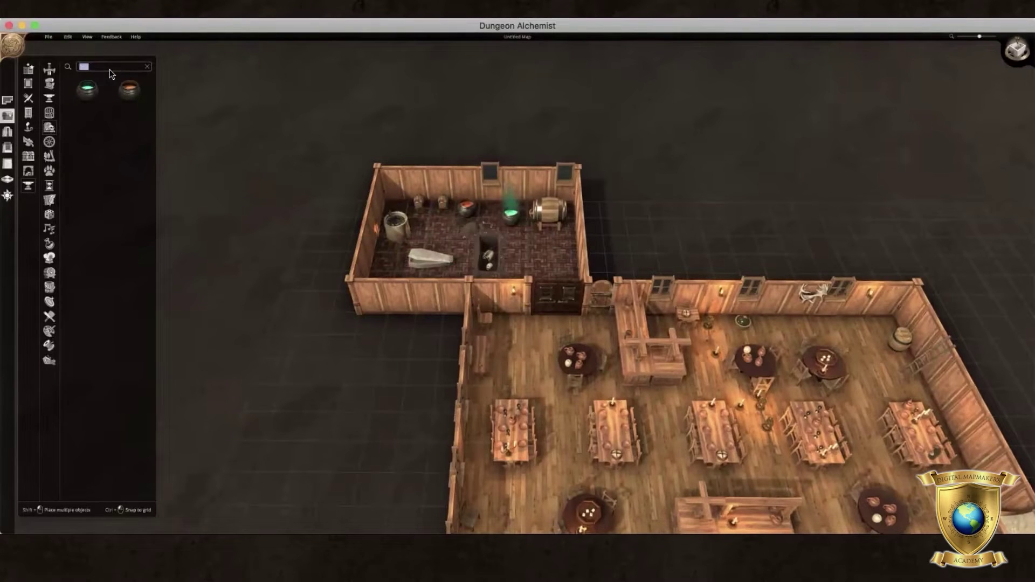
Place the dark 'benc' table by the right wall and delete the tavern door
type("bench")
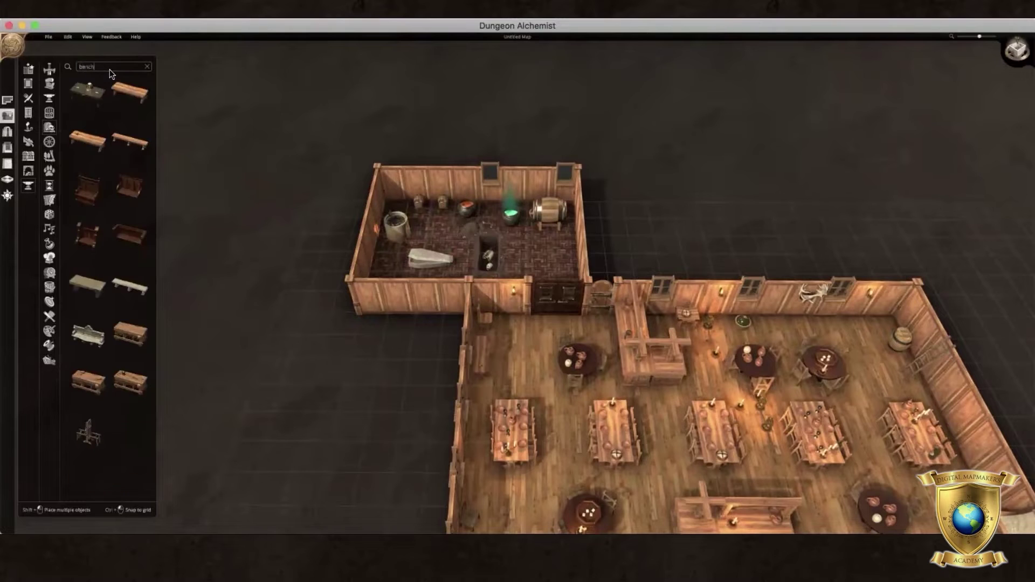
left_click(86, 90)
left_click(464, 274)
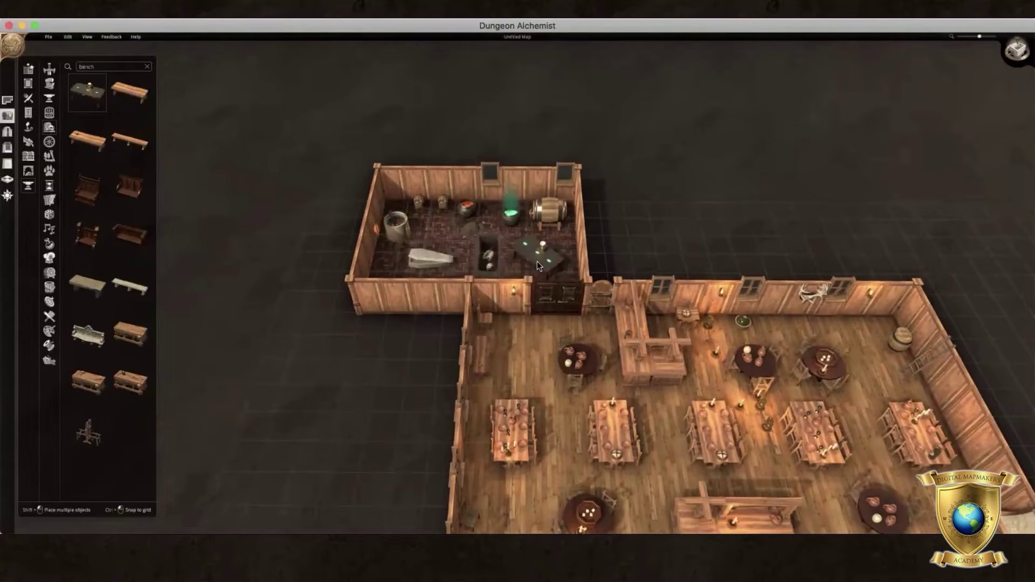
left_click(571, 251)
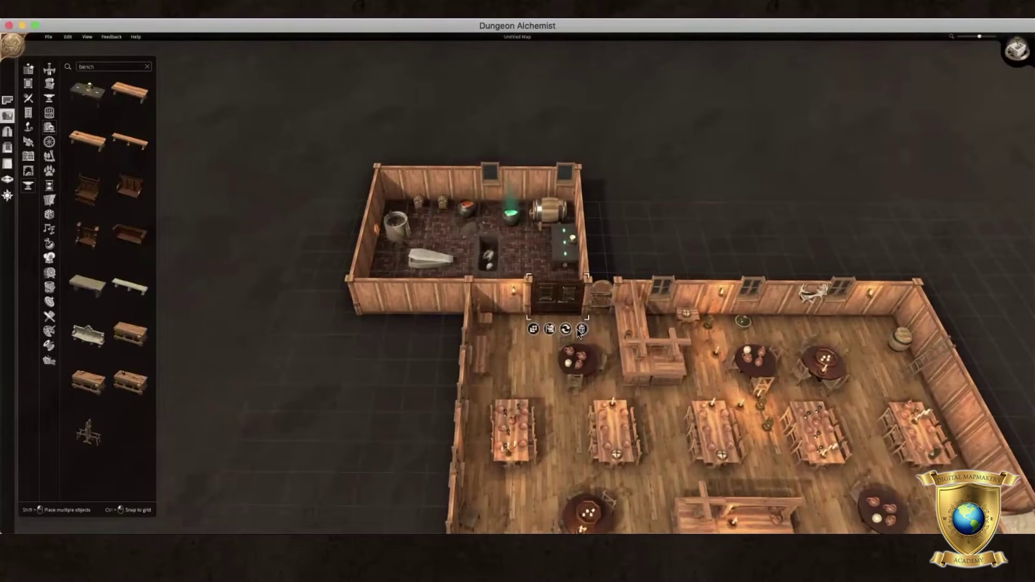
left_click(582, 329)
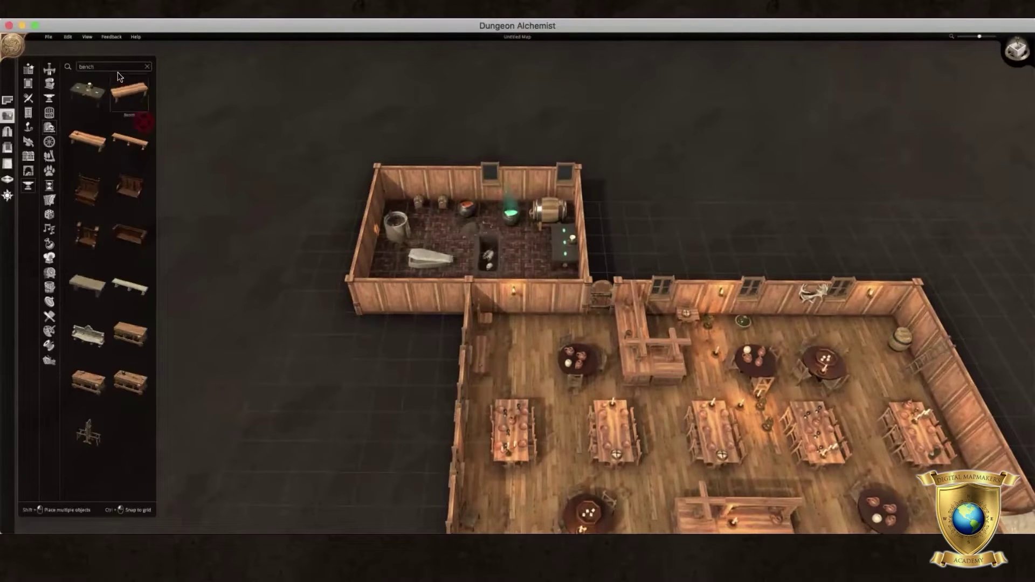
Set a Secret door into the brick room's front wall
double_click(102, 63)
left_click(7, 131)
left_click(103, 332)
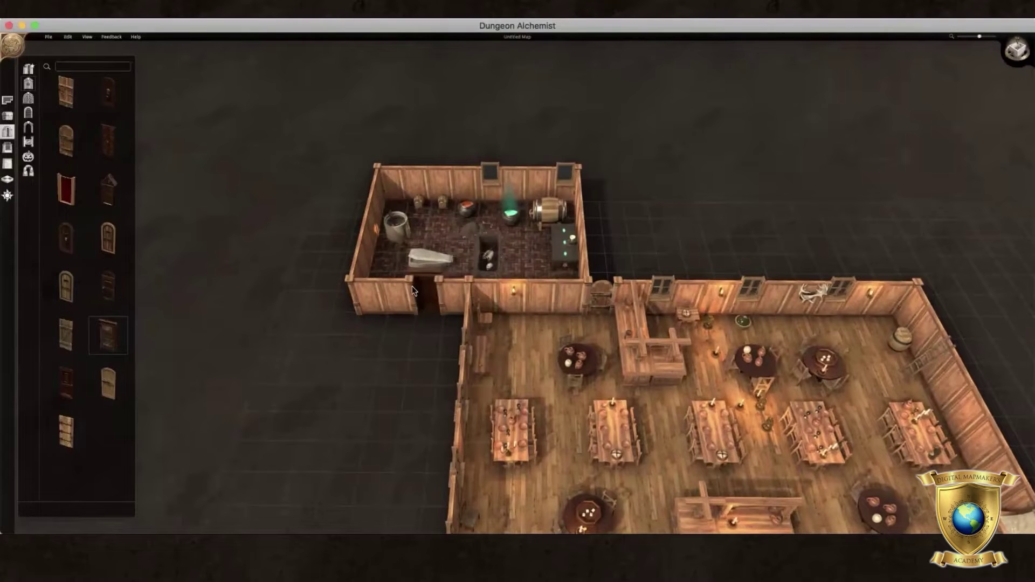
left_click(409, 278)
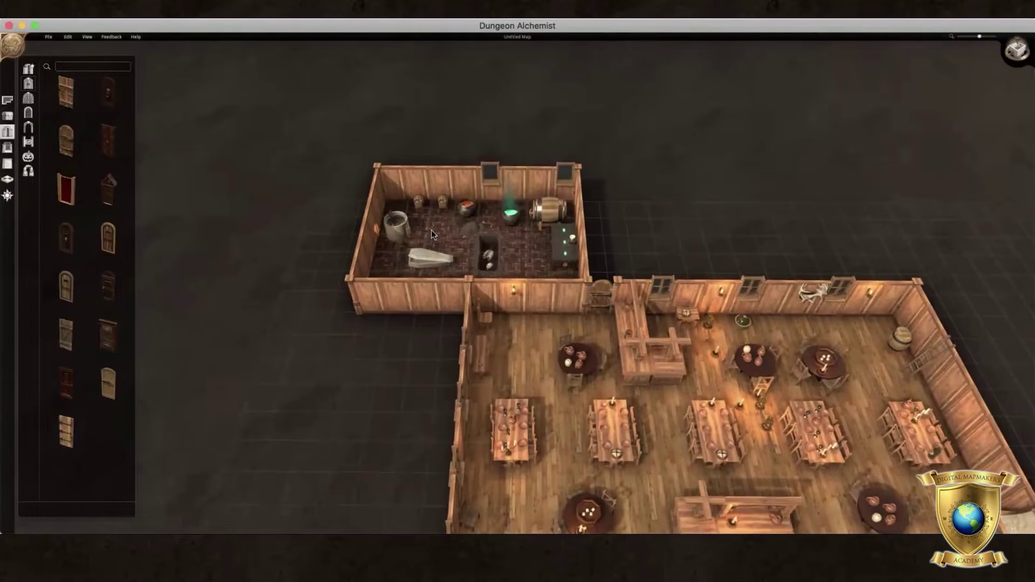
Add a wooden door in the wall facing the tavern
left_click(103, 332)
left_click(542, 310)
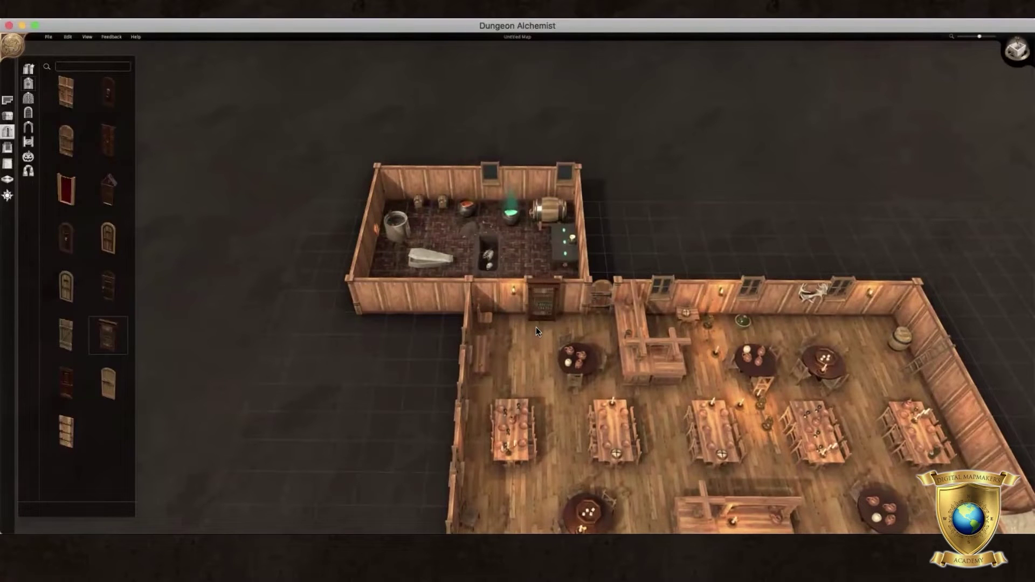
right_click_drag(536, 326, 539, 296)
scroll(539, 297, "up", 5)
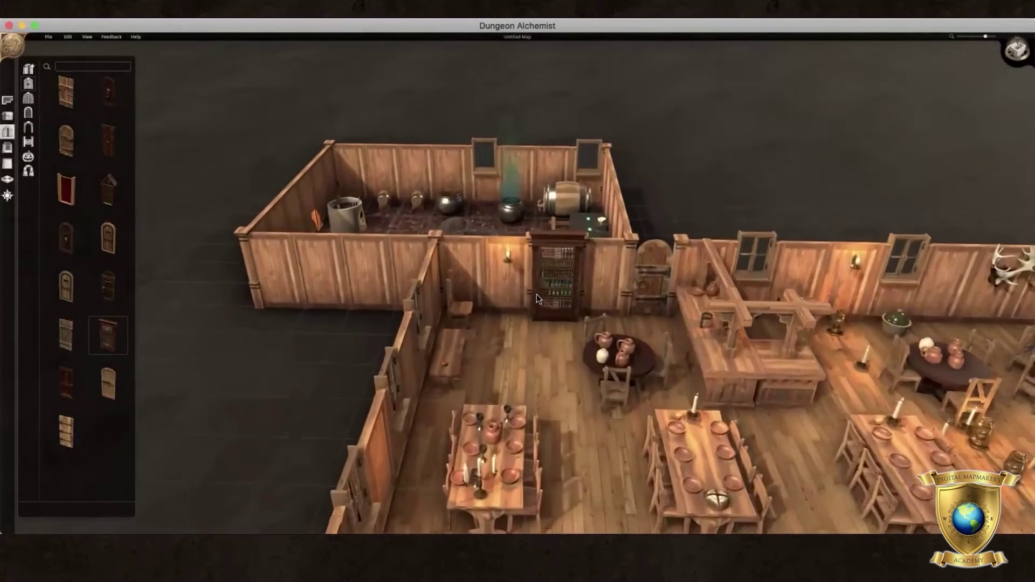
Swap the storeroom's wall bookshelf for a framed doorway with an open door
scroll(535, 293, "up", 2)
left_click(580, 295)
left_click(561, 349)
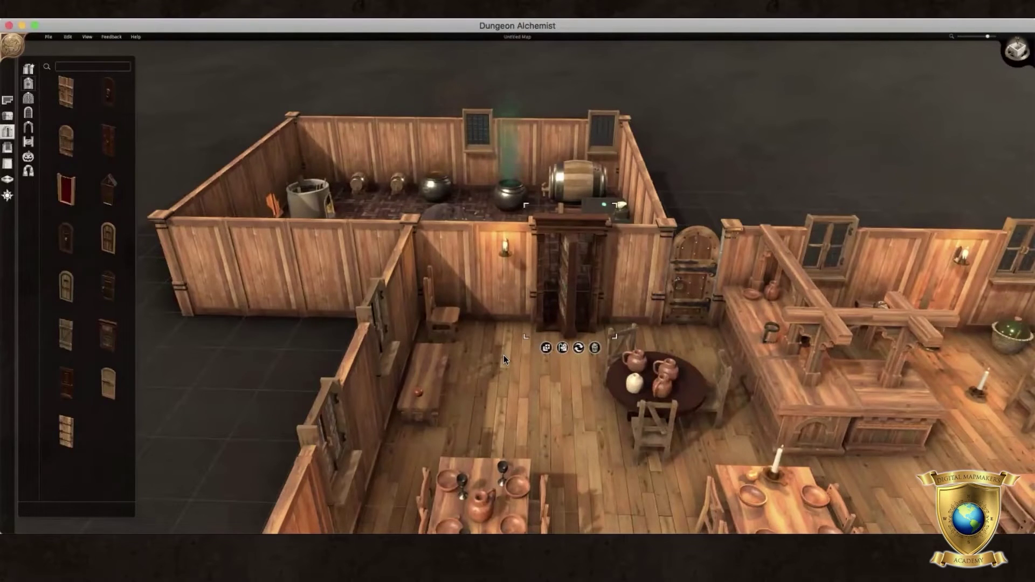
key("ctrl+z")
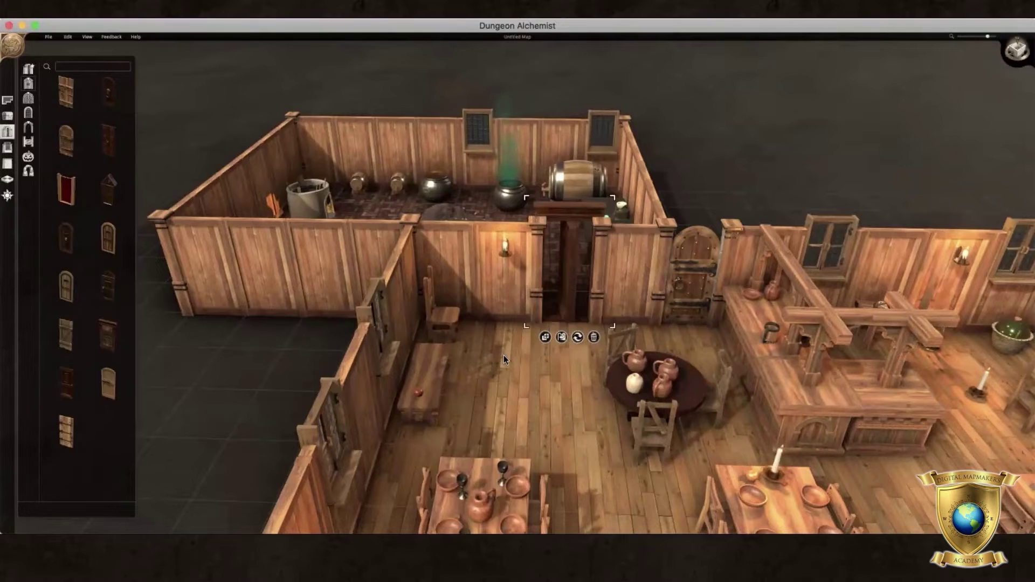
key("ctrl+z")
left_click(583, 446)
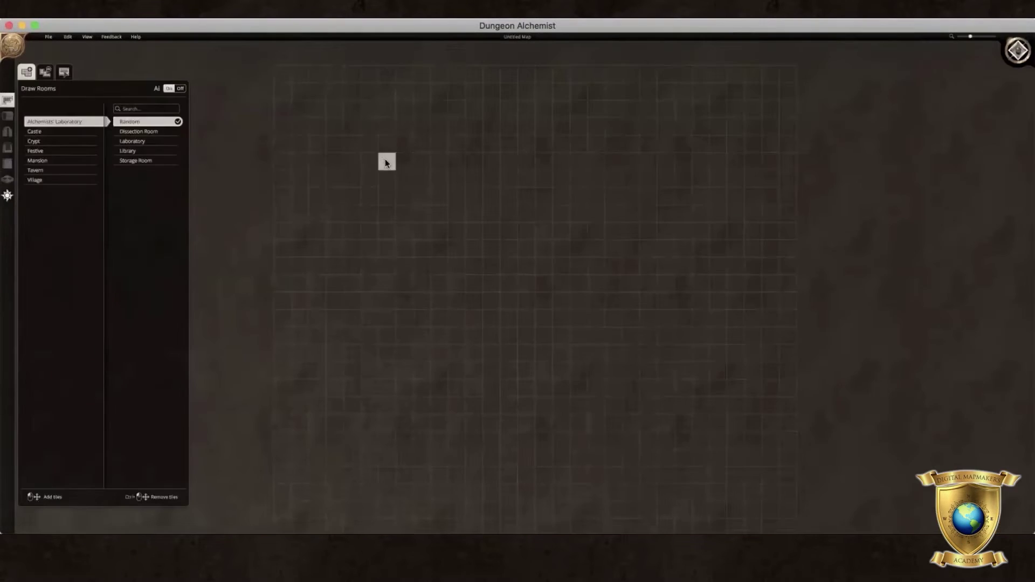
Outline a room on the empty grid and generate it as a furnished Castle Bedroom
left_click_drag(385, 161, 501, 297)
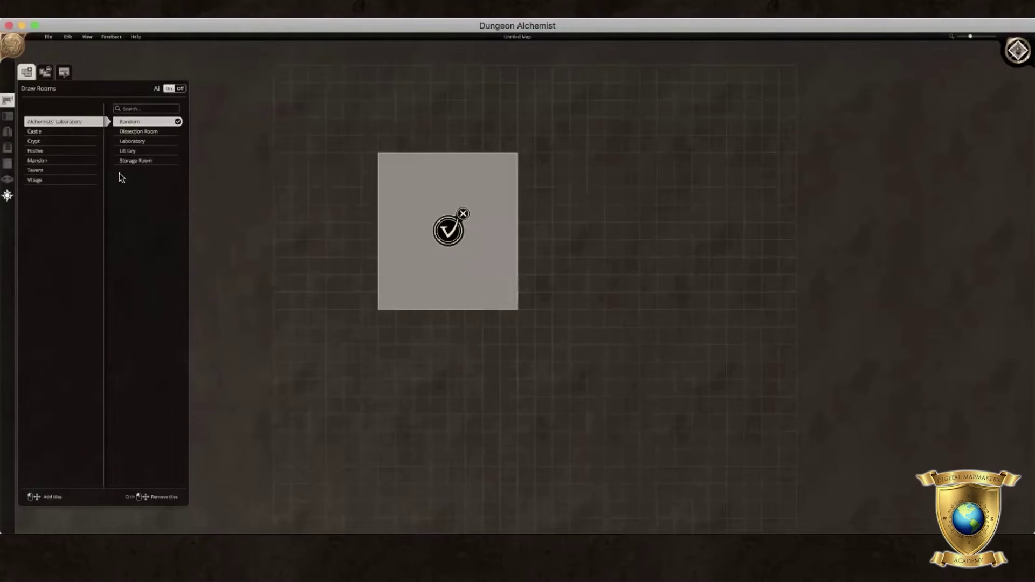
left_click(41, 133)
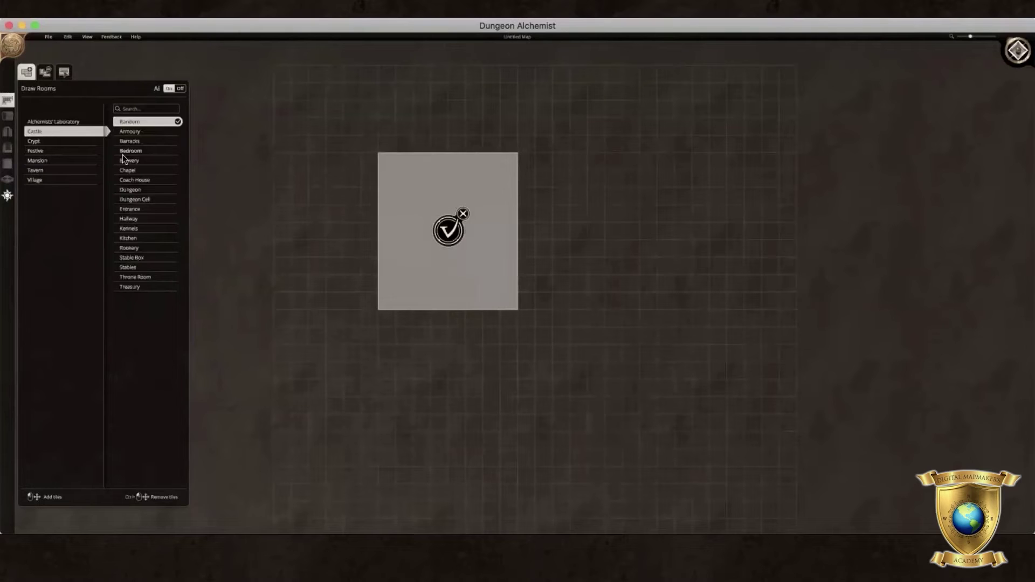
left_click(138, 152)
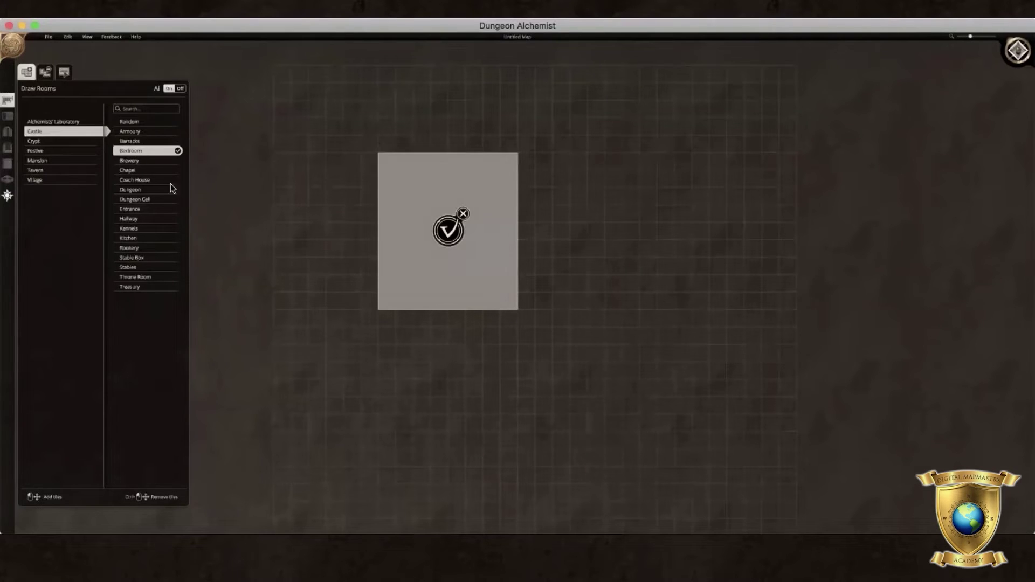
left_click(452, 235)
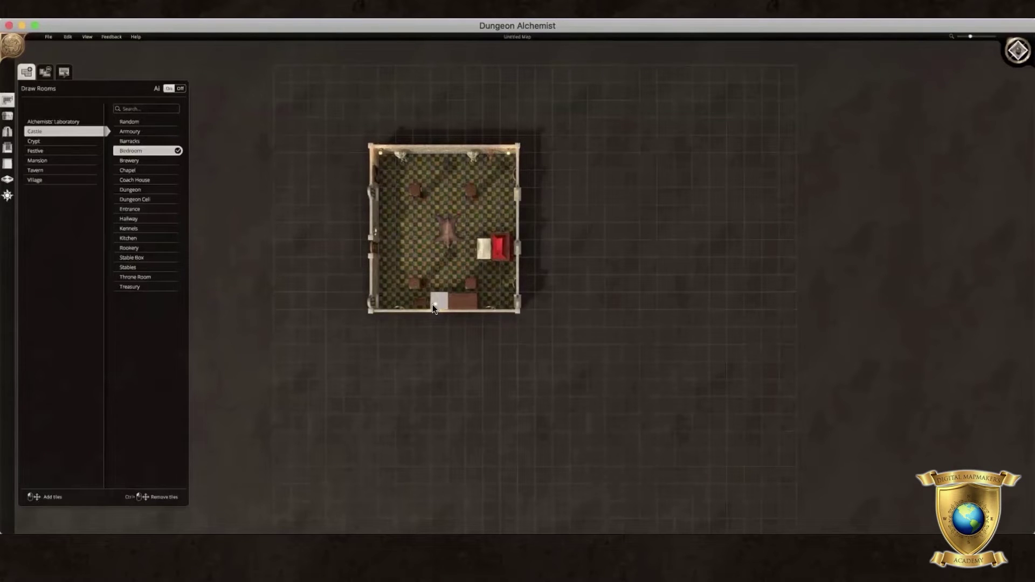
Switch to 3D view and orbit the camera around the new bedroom
key("Tab")
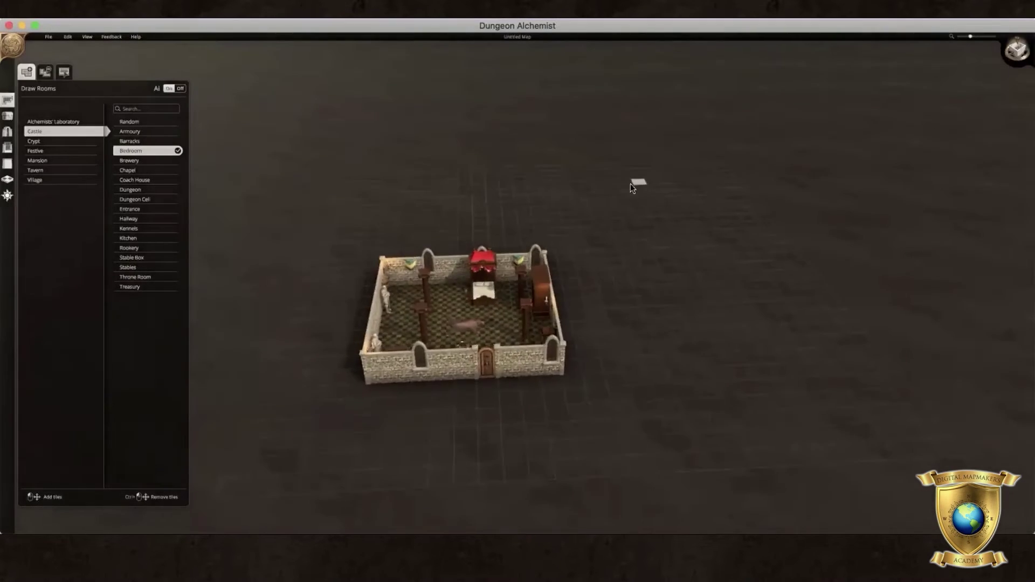
scroll(448, 312, "up", 1)
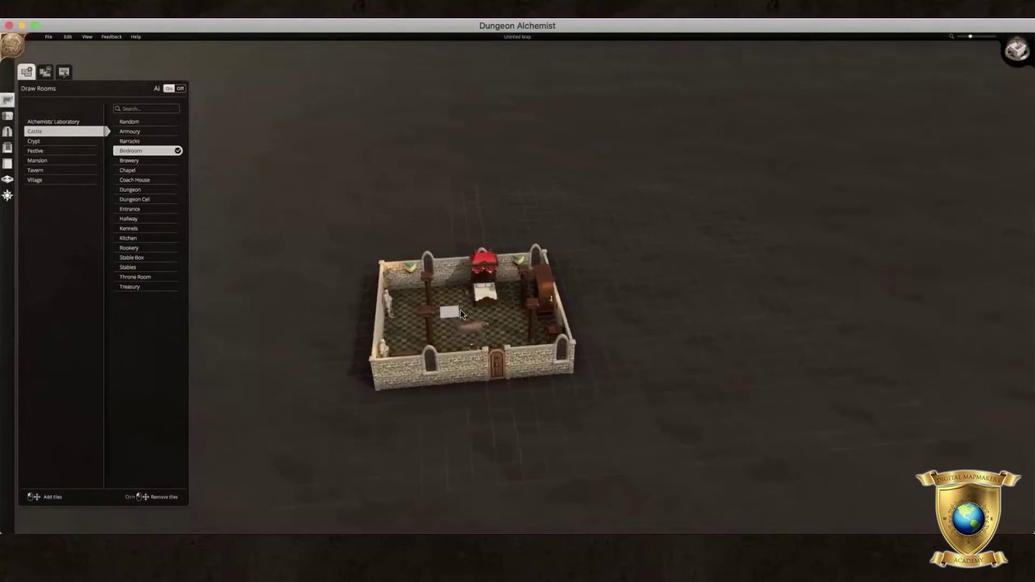
right_click_drag(461, 309, 560, 293)
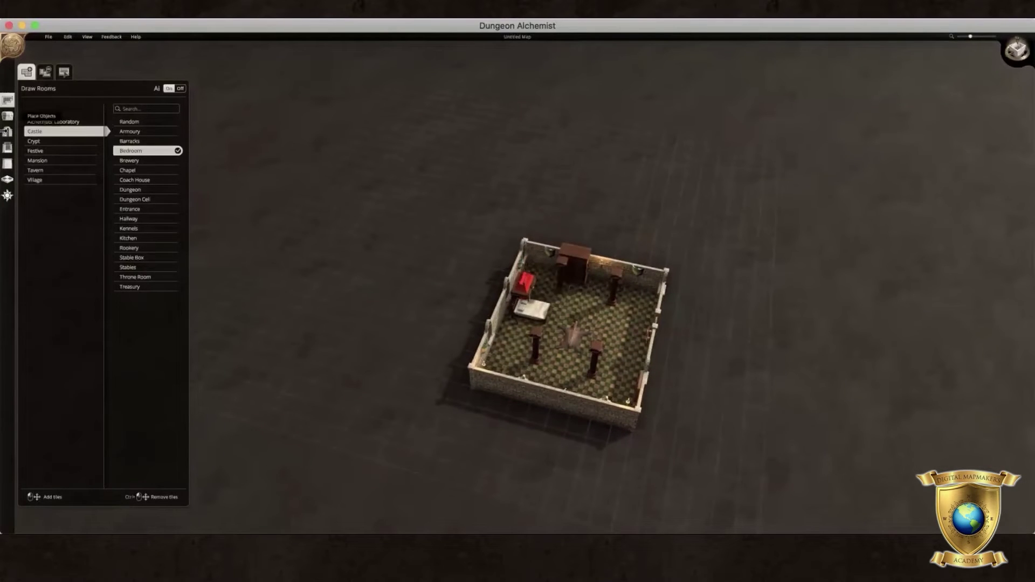
Delete the stool and the front-right and left pedestals from the bedroom
left_click(7, 115)
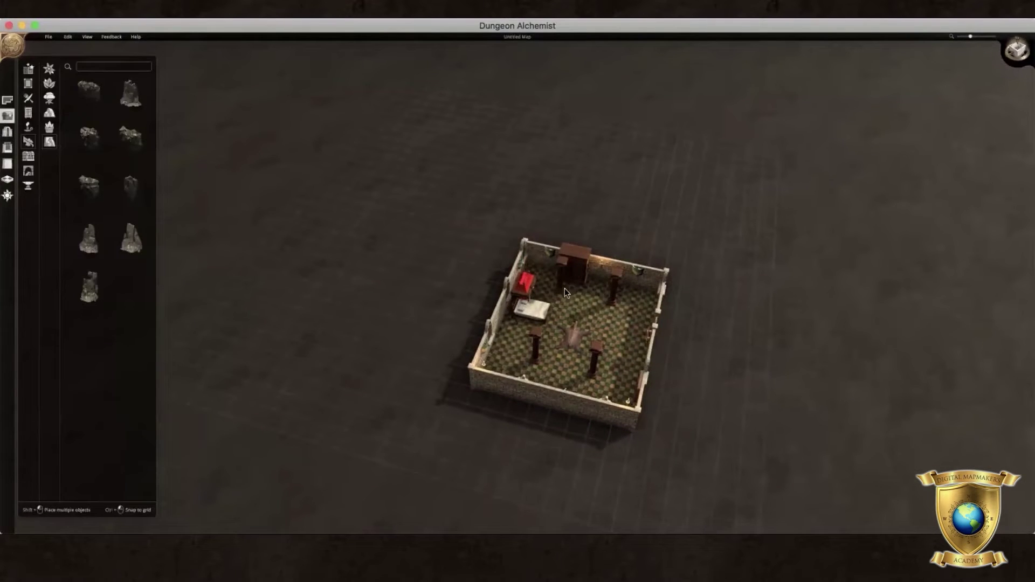
left_click_drag(563, 289, 612, 308)
left_click(623, 322)
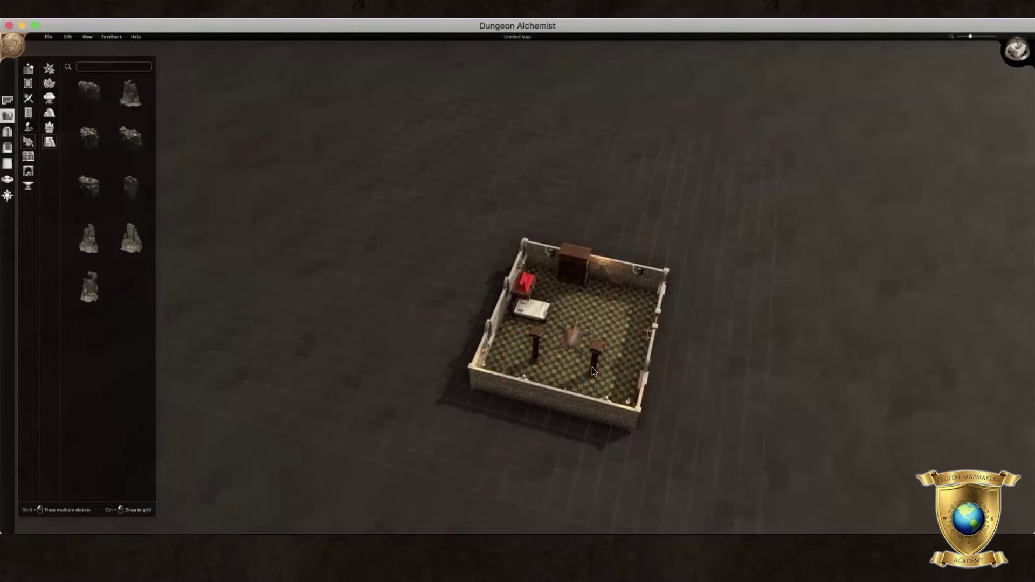
left_click(593, 368)
left_click(601, 396)
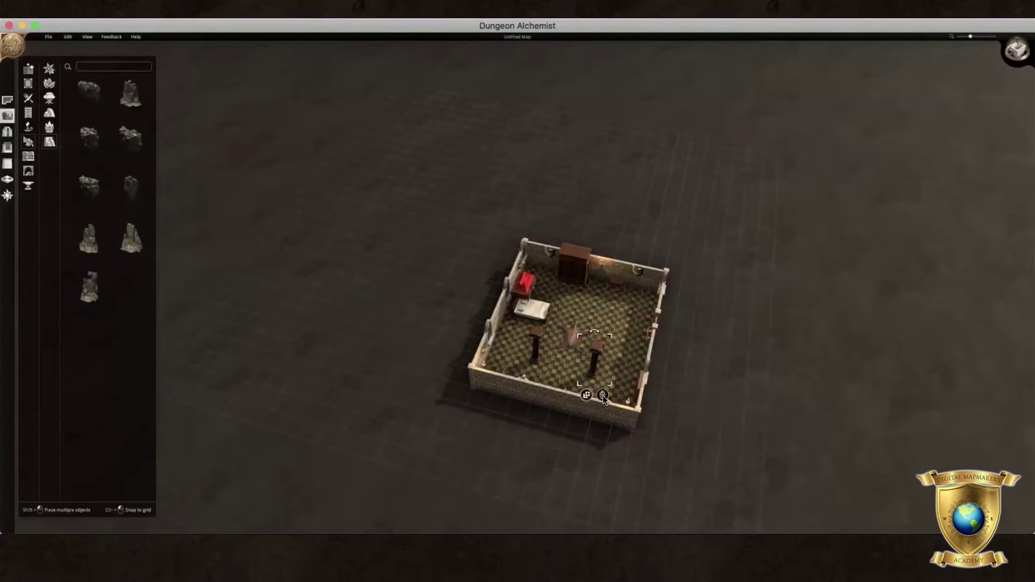
left_click(534, 356)
left_click(544, 381)
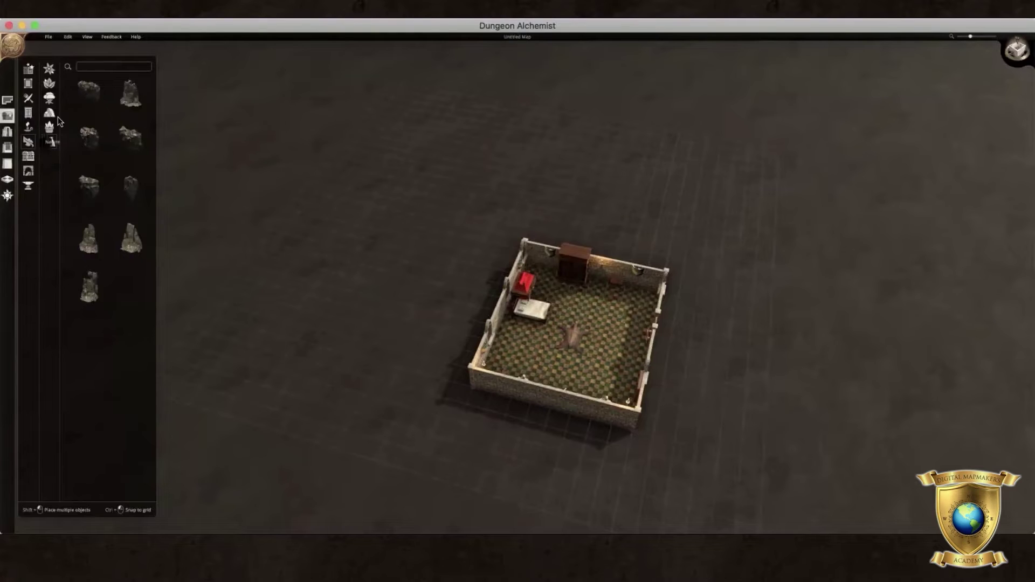
Search the asset library for 'desk' and place a writing desk inside the bedroom
left_click(106, 65)
type("desk")
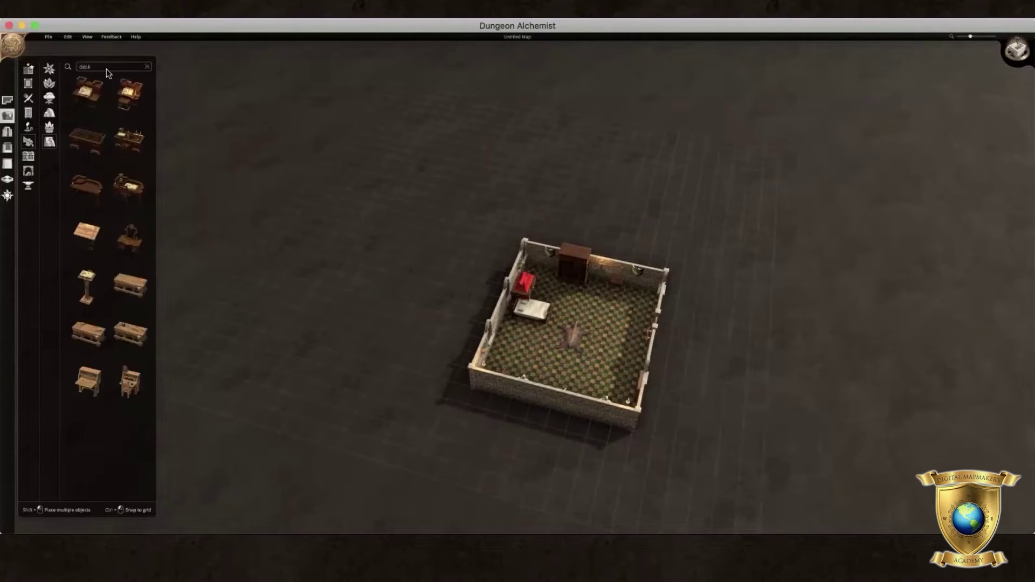
left_click(130, 93)
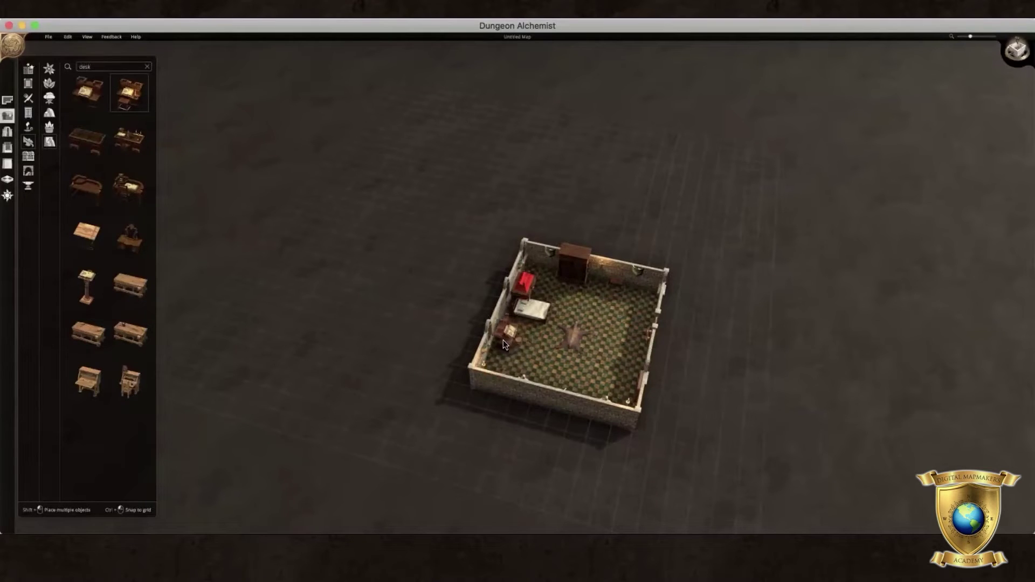
left_click(503, 339)
left_click(569, 372)
Orbit and zoom around the bedroom to check the desk and the door wall
right_click_drag(581, 370, 526, 345)
scroll(526, 345, "up", 3)
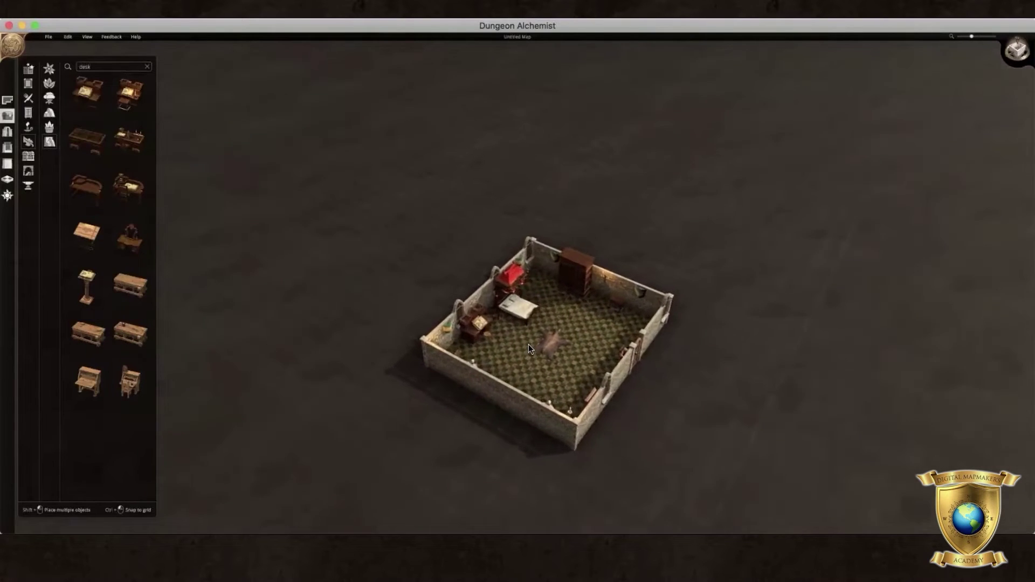
scroll(528, 342, "up", 4)
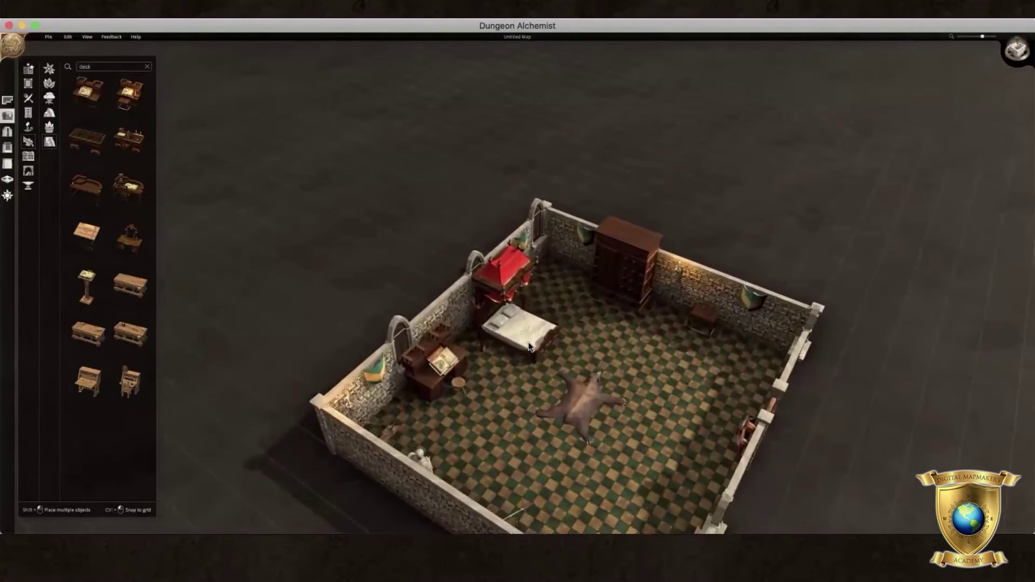
right_click_drag(529, 341, 459, 345)
left_click(355, 297)
left_click(593, 284)
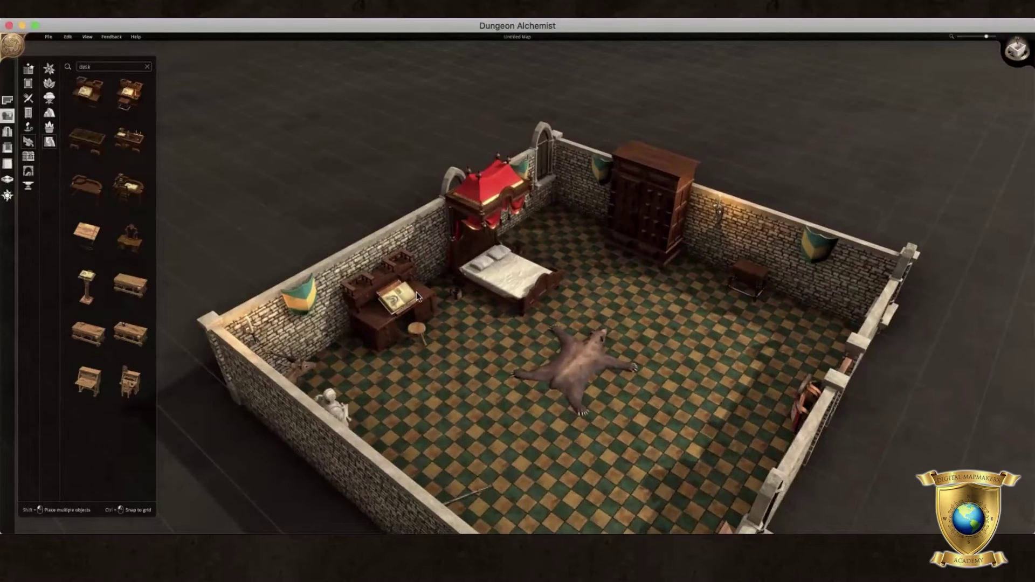
right_click_drag(479, 319, 378, 303)
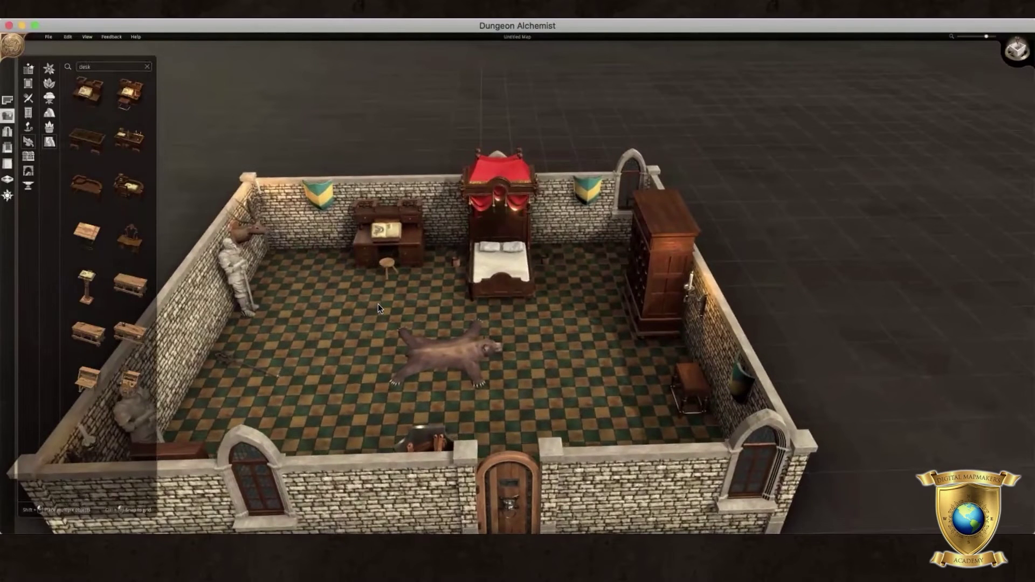
left_click(267, 371)
Search 'fire' and place a stone fireplace on the left wall with bellows in front
left_click(235, 344)
left_click_drag(75, 66, 96, 66)
type("fire")
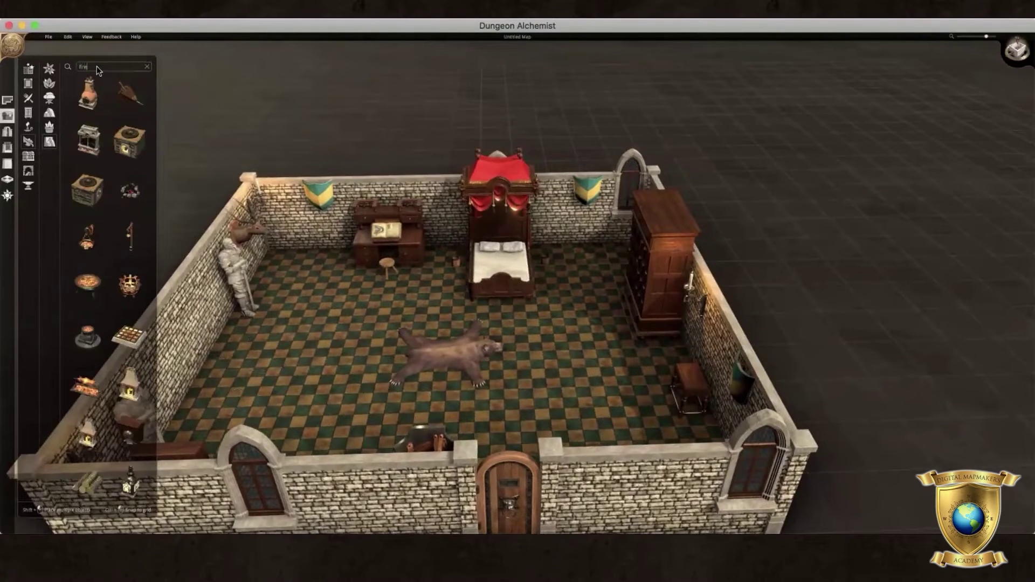
left_click(128, 387)
left_click(196, 337)
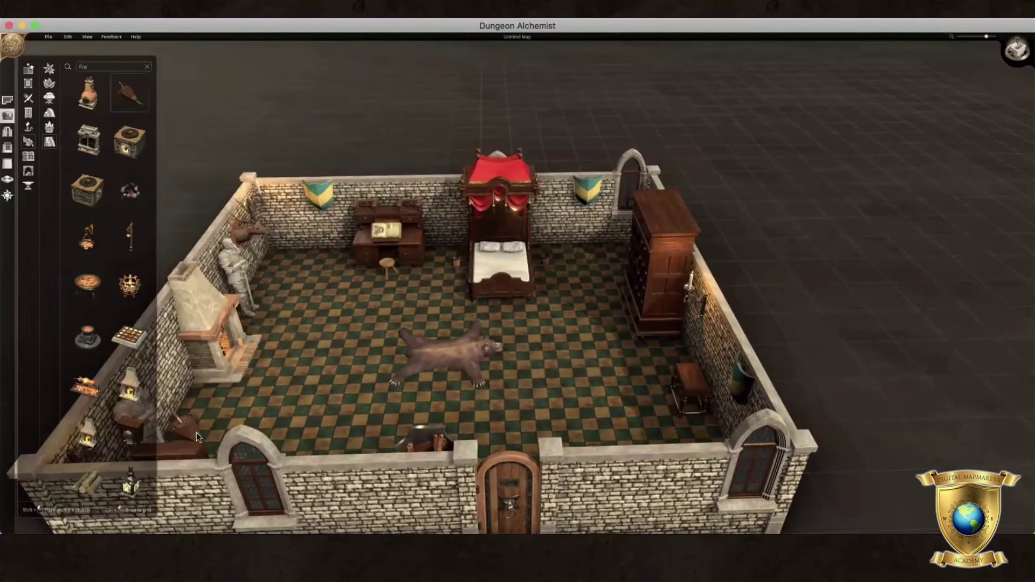
left_click(218, 400)
Lay a patterned rug lengthwise beside the fireplace
left_click(28, 84)
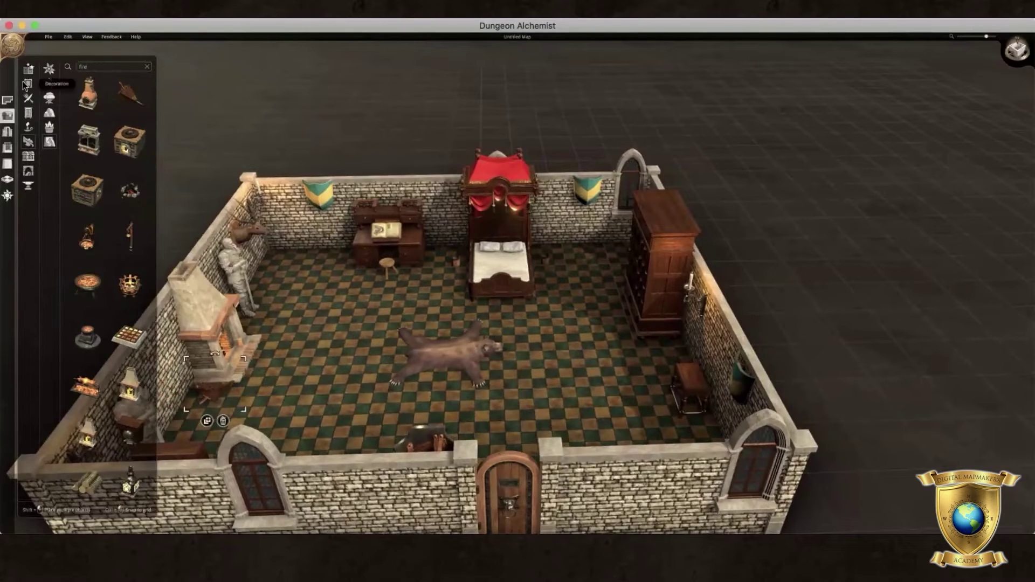
left_click(49, 98)
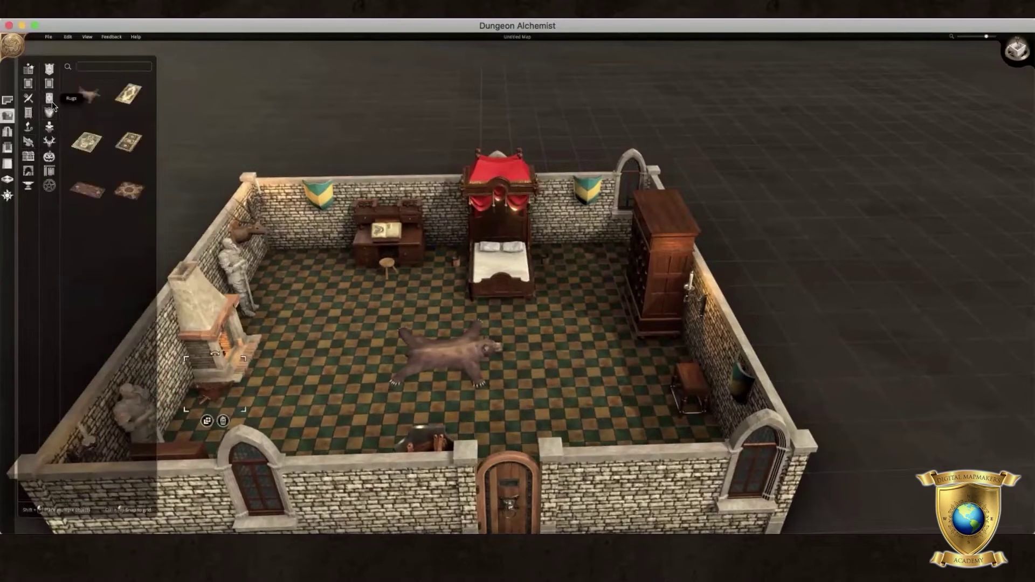
left_click(87, 190)
left_click_drag(291, 361, 302, 357)
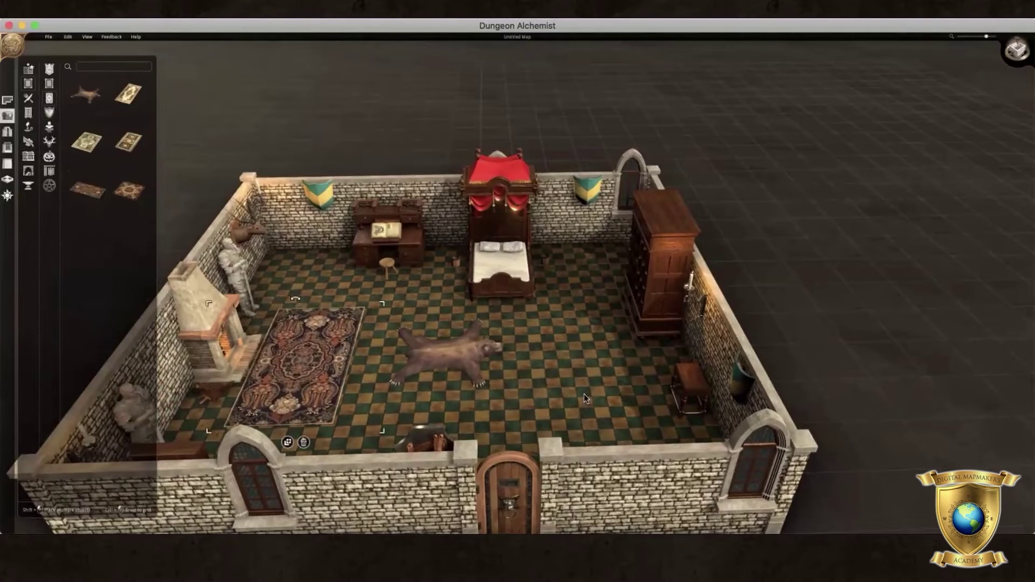
Place two facing red armchairs with an oval wooden table between them on the rug
left_click(29, 113)
left_click(49, 99)
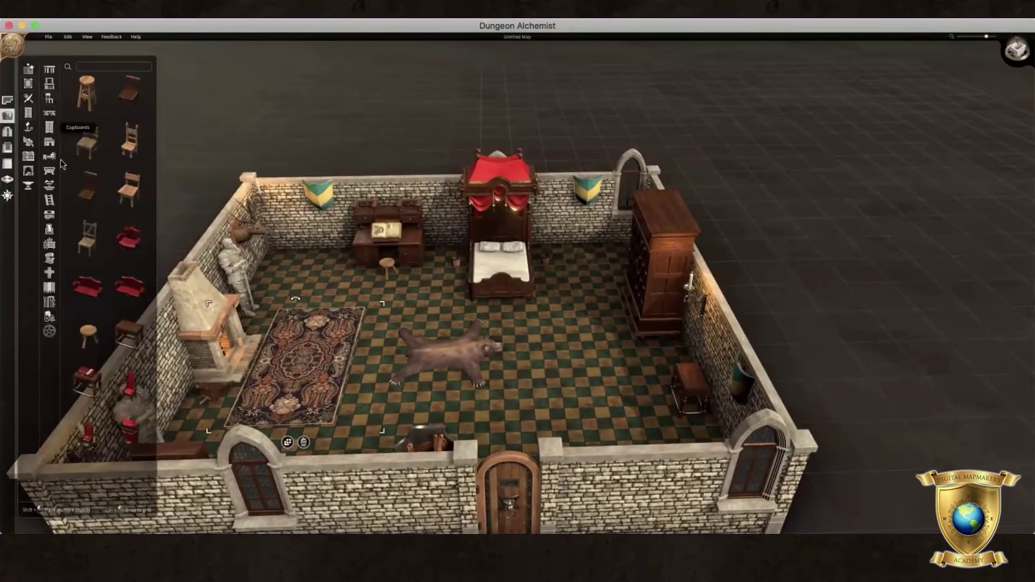
left_click_drag(175, 258, 340, 331)
left_click(327, 362)
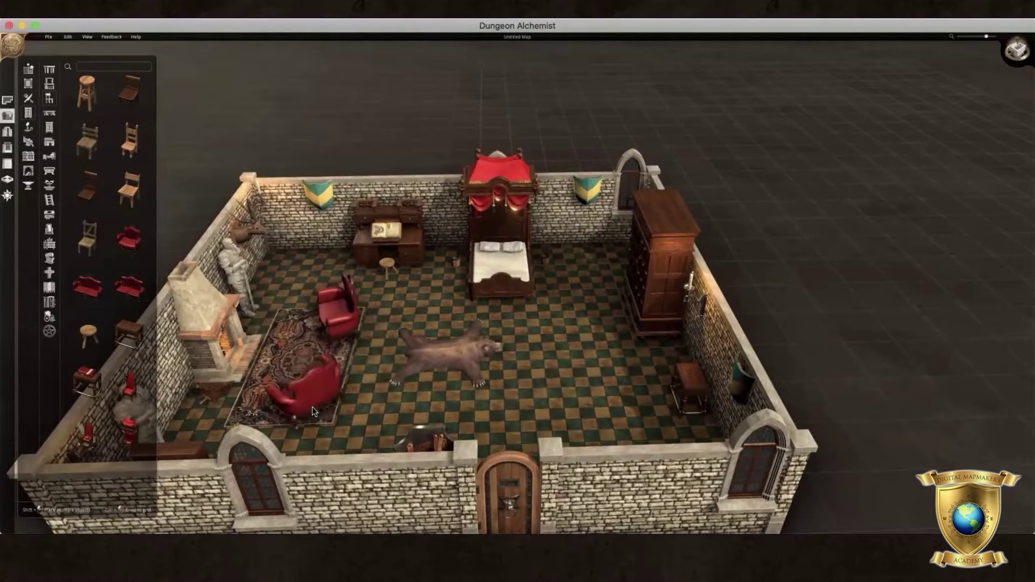
left_click(315, 405)
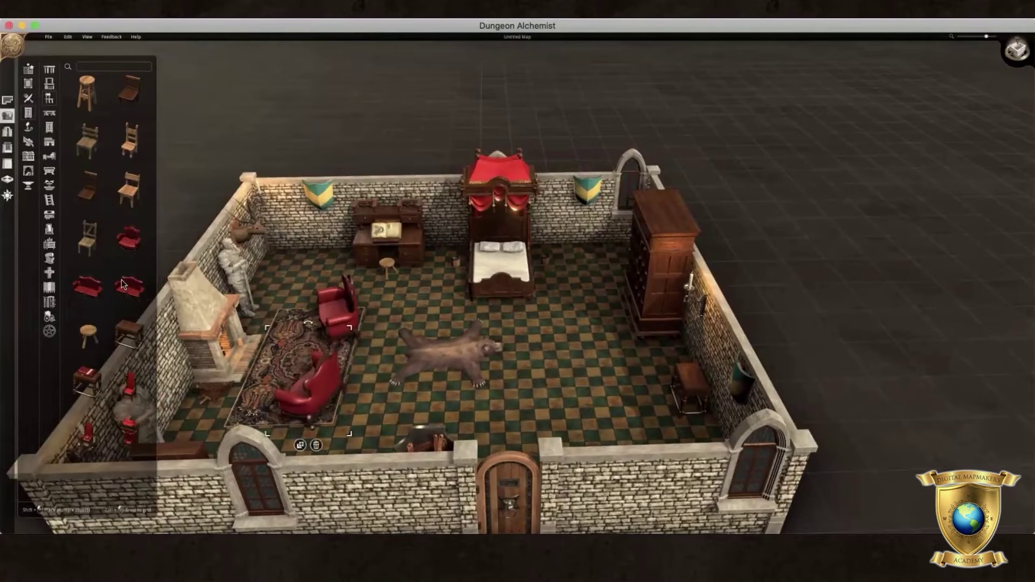
left_click(49, 113)
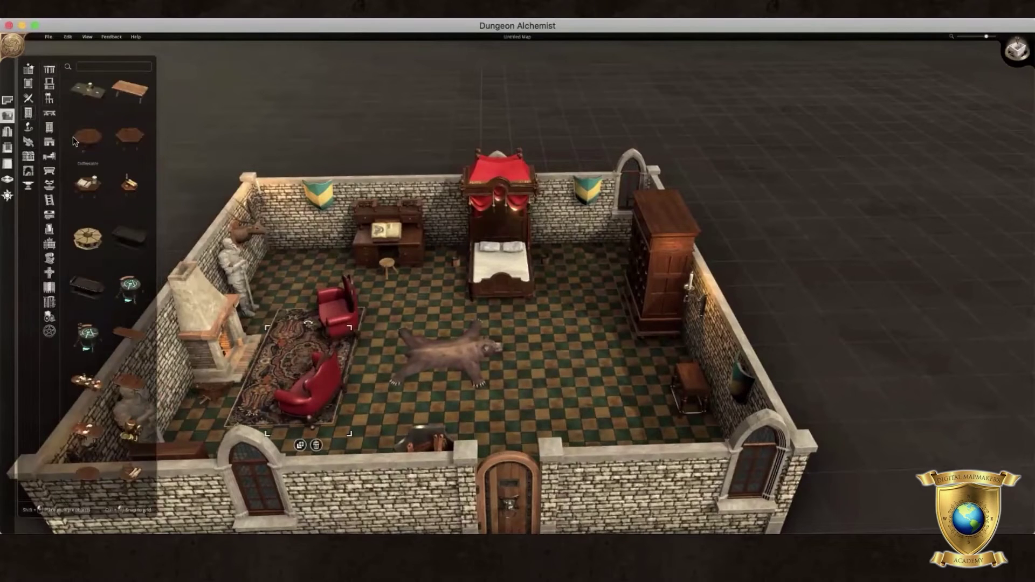
left_click(286, 363)
left_click(414, 341)
left_click(626, 381)
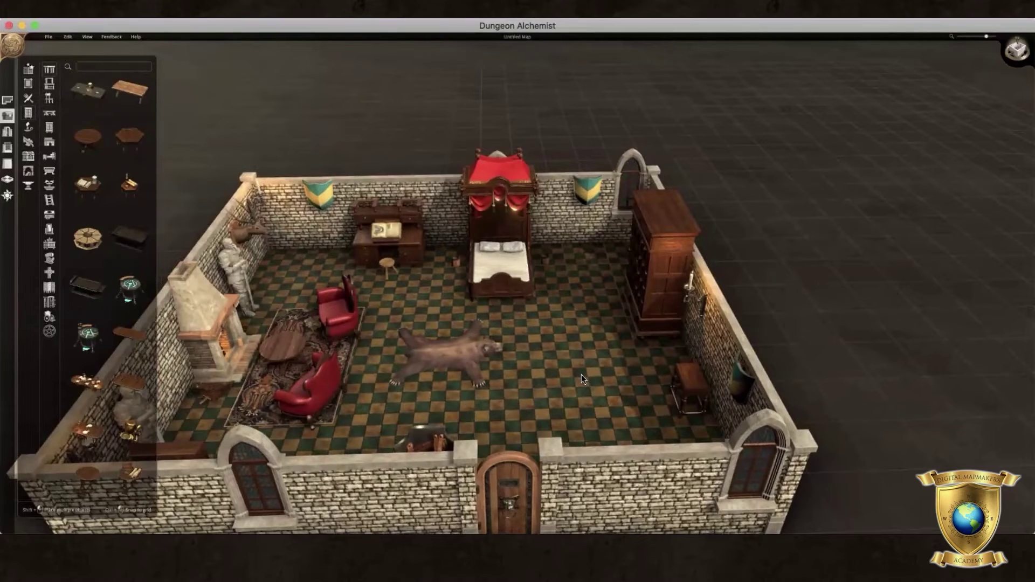
Paint Black Marble tiles from the Tiled floor category over the whole bedroom floor
left_click(7, 178)
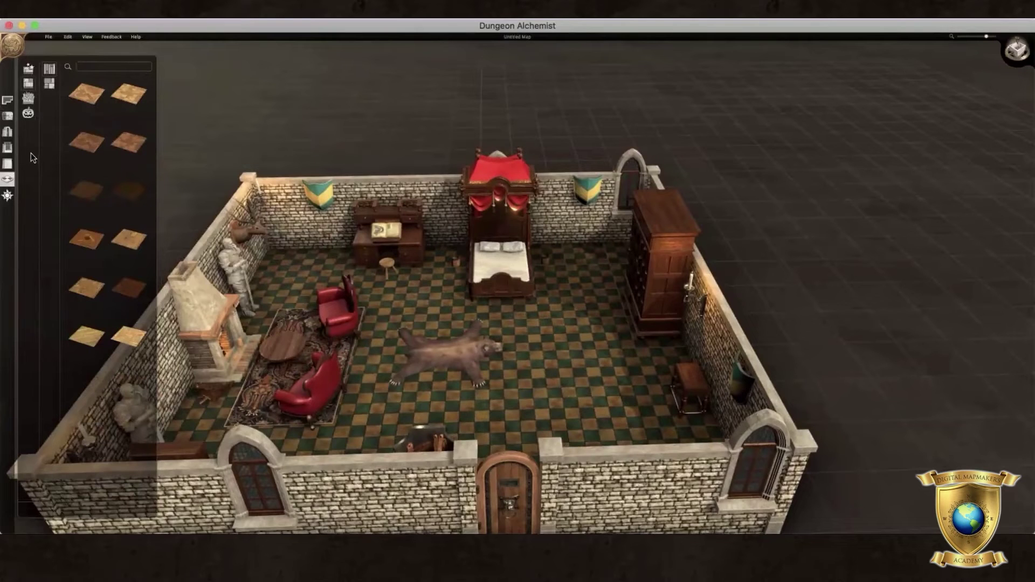
left_click(11, 179)
left_click(11, 179)
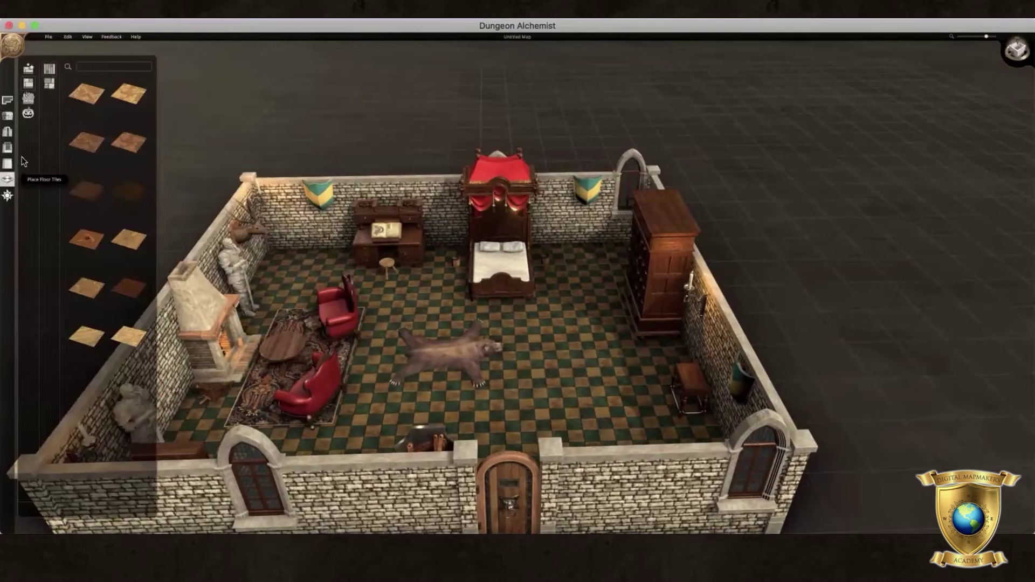
left_click(48, 85)
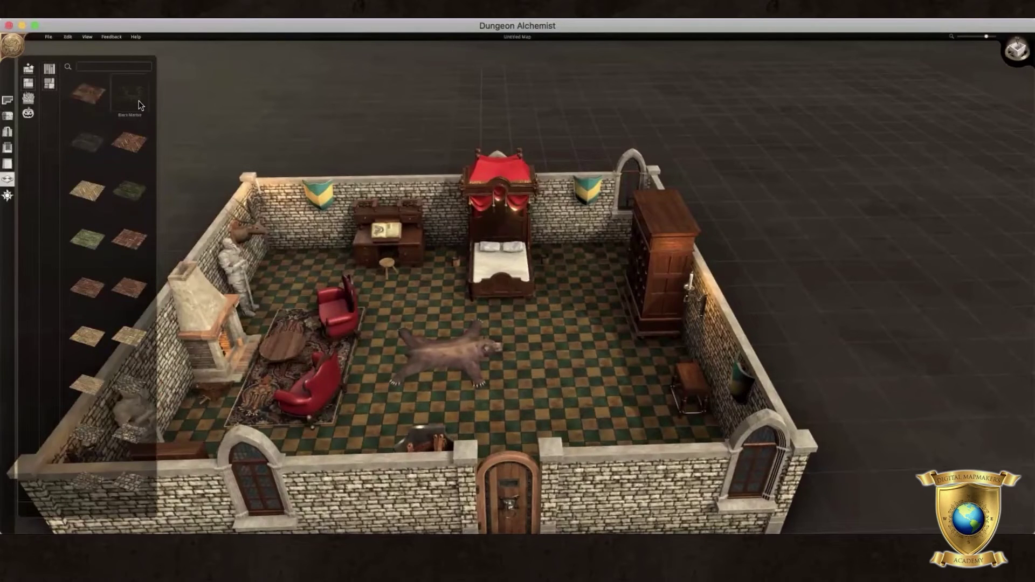
left_click(138, 100)
left_click_drag(268, 257, 330, 412)
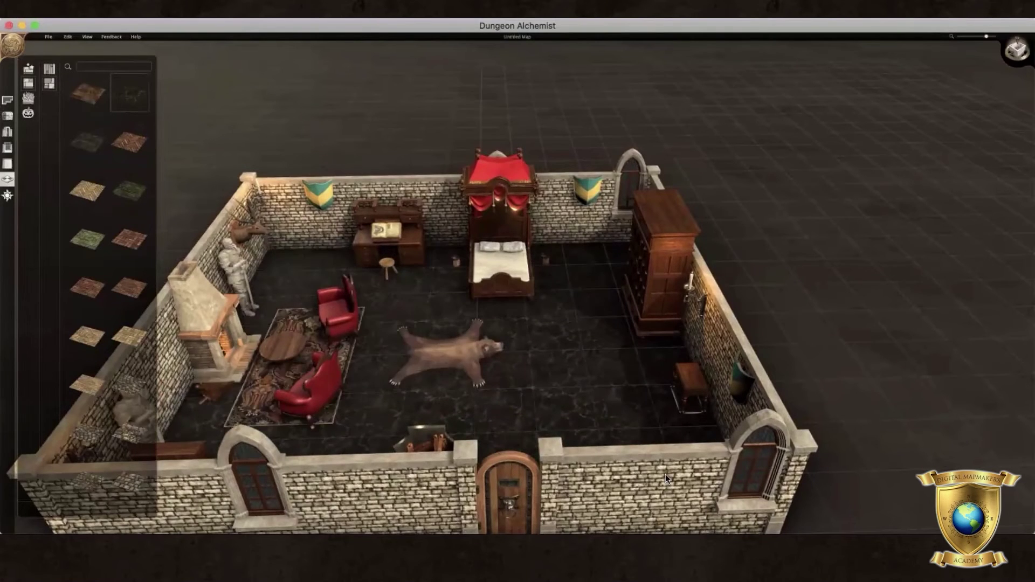
scroll(606, 387, "down", 5)
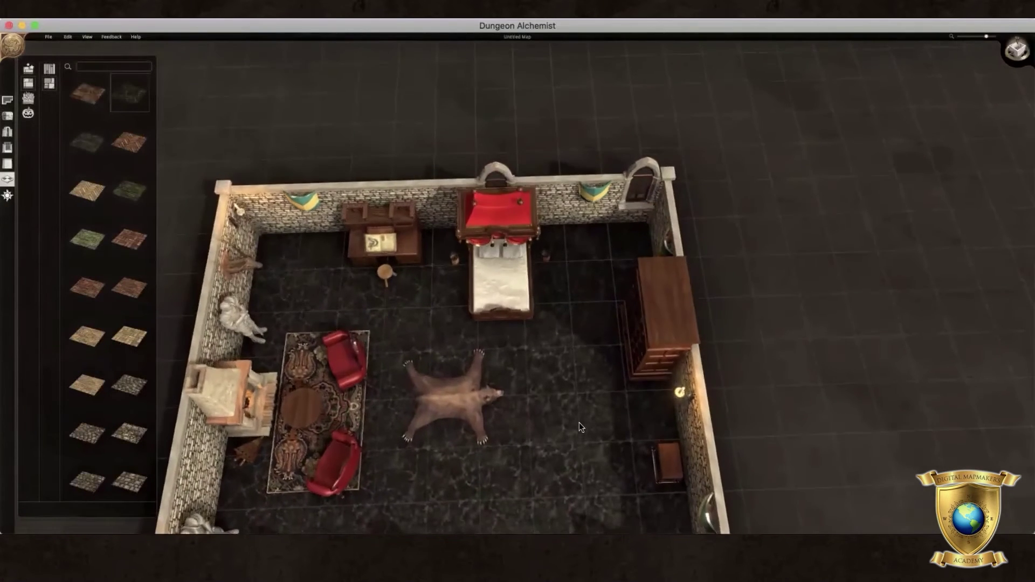
scroll(595, 312, "down", 2)
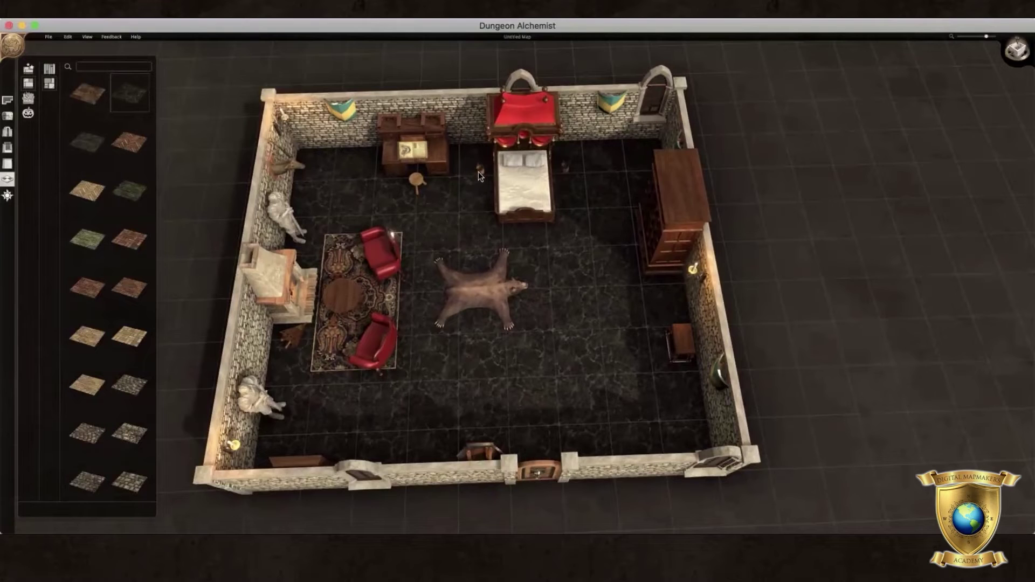
Nudge the round table into place between the armchairs and orbit to check it
left_click(8, 115)
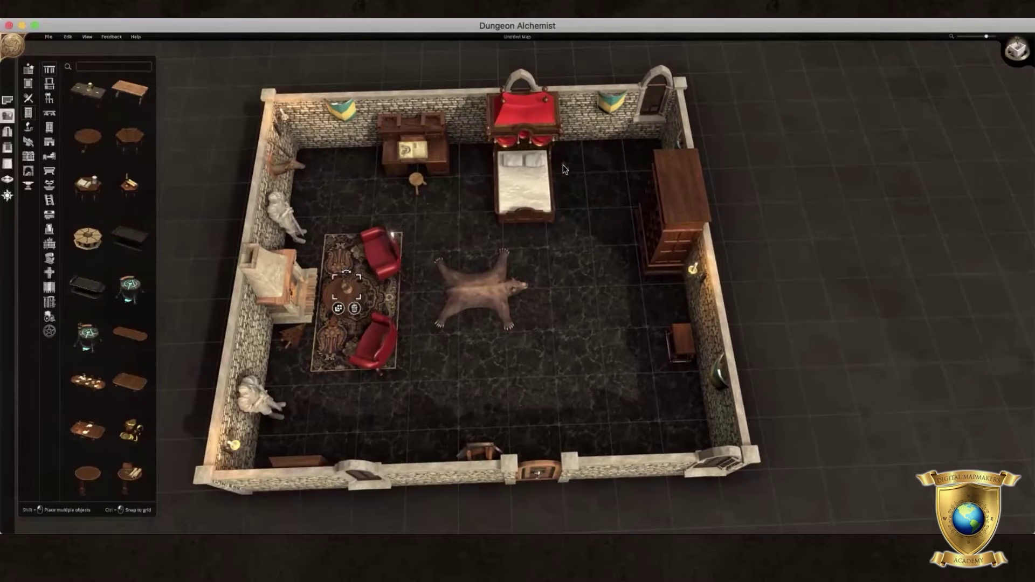
left_click_drag(339, 294, 344, 300)
right_click_drag(464, 243, 463, 224)
right_click_drag(612, 283, 639, 273)
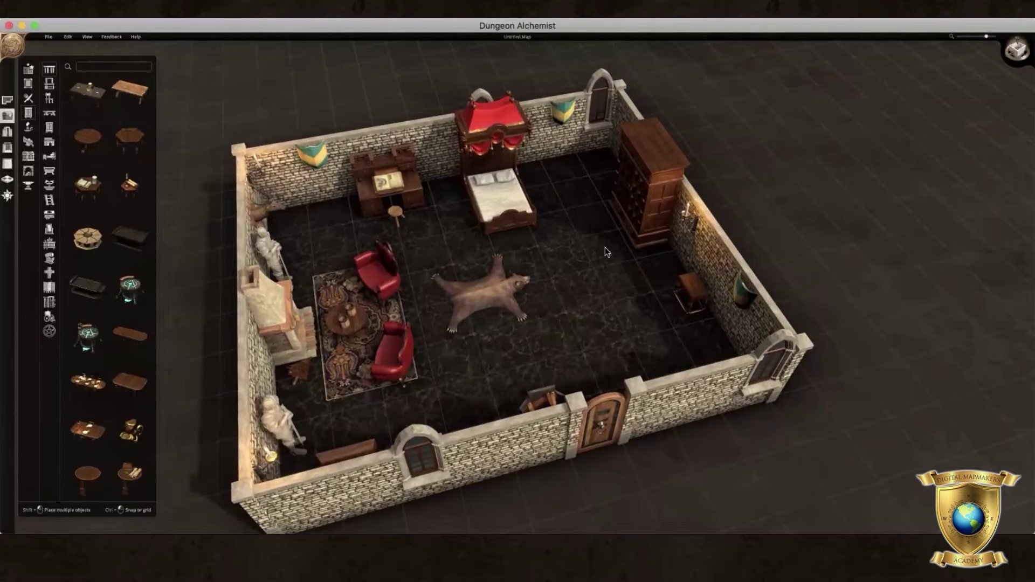
Replace the closed front door with its open-door variant
scroll(605, 247, "down", 3)
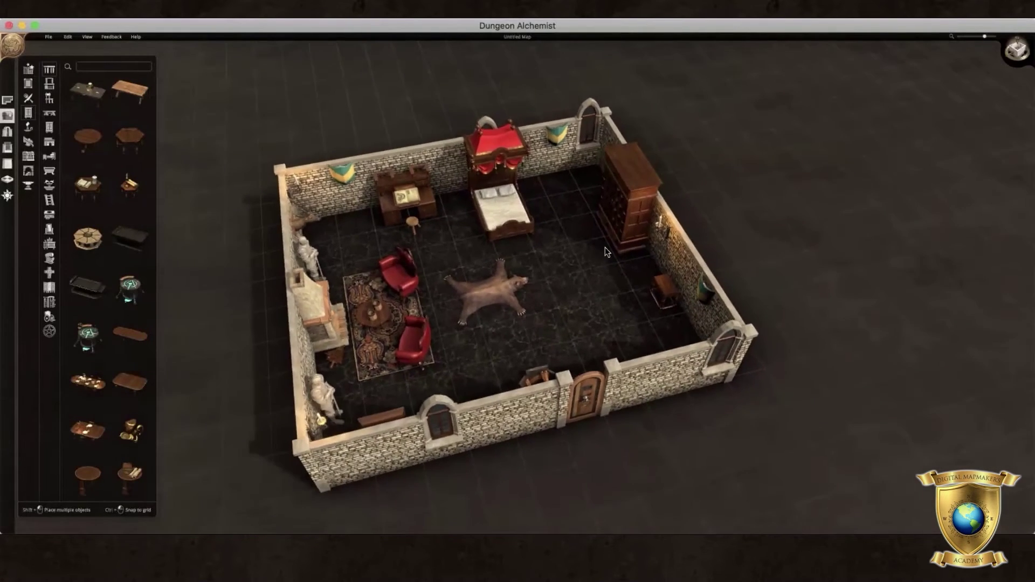
scroll(604, 248, "down", 2)
scroll(595, 253, "down", 1)
right_click_drag(575, 254, 575, 162)
scroll(538, 413, "up", 5)
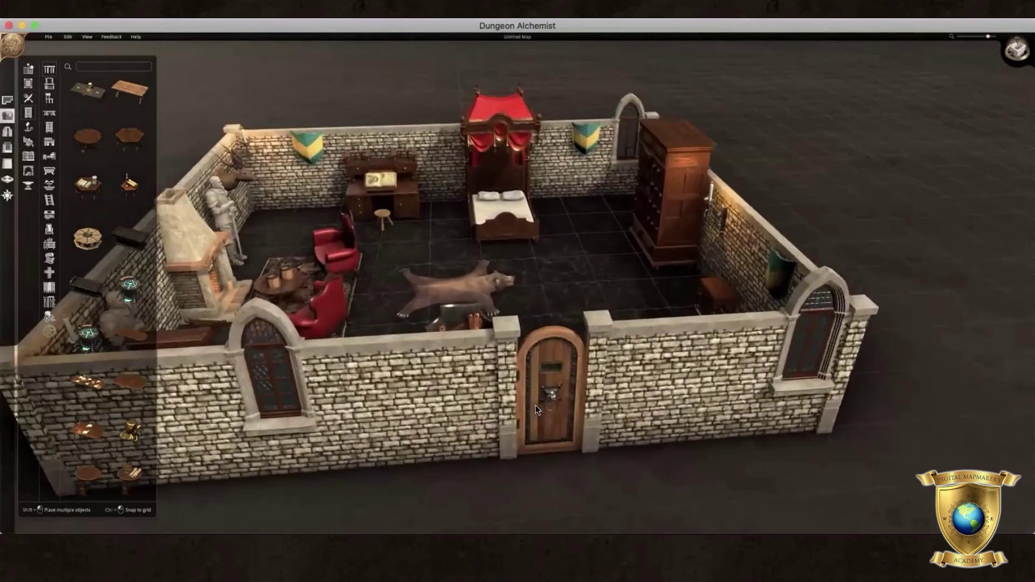
scroll(536, 406, "up", 2)
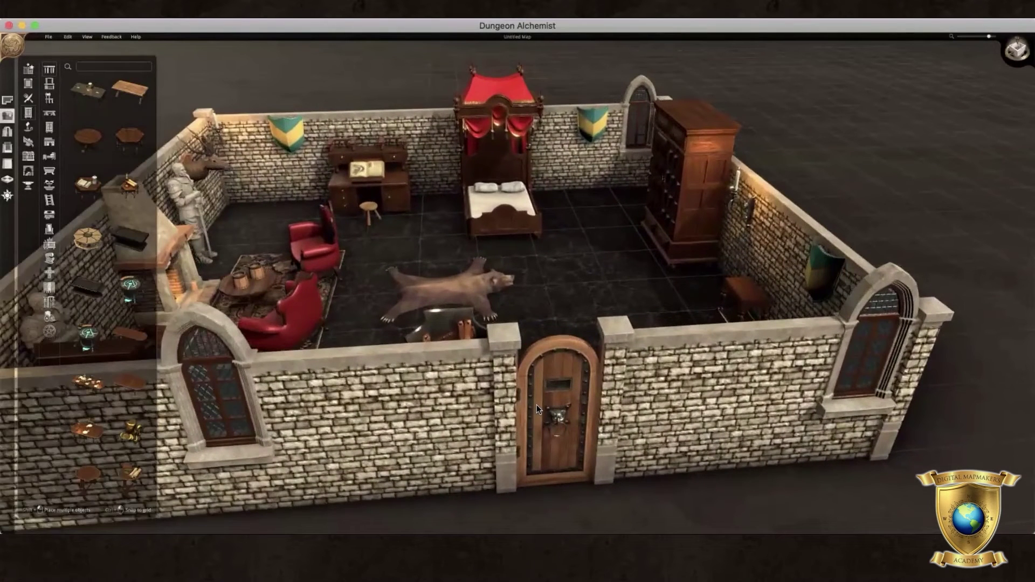
left_click(545, 389)
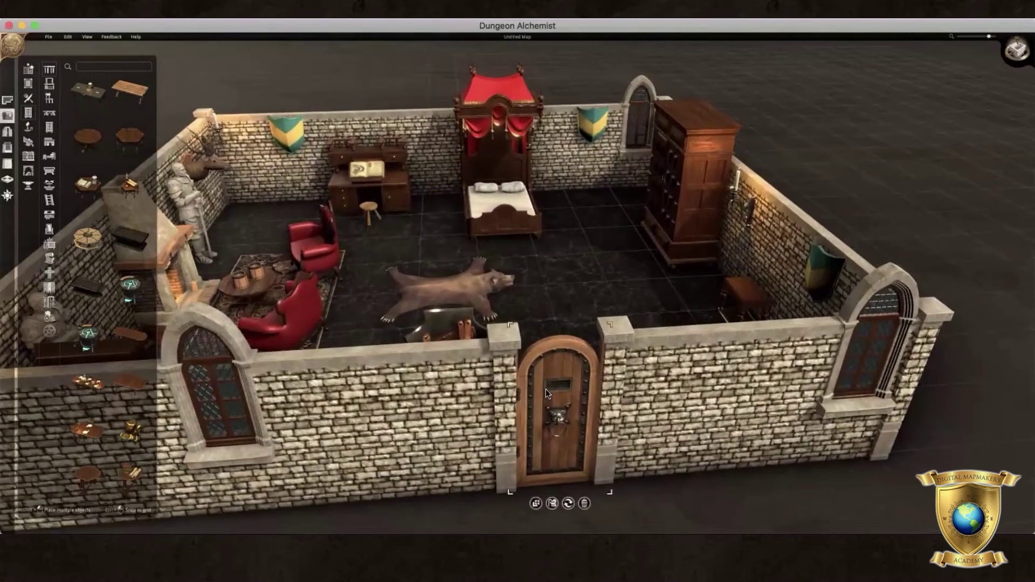
left_click(553, 501)
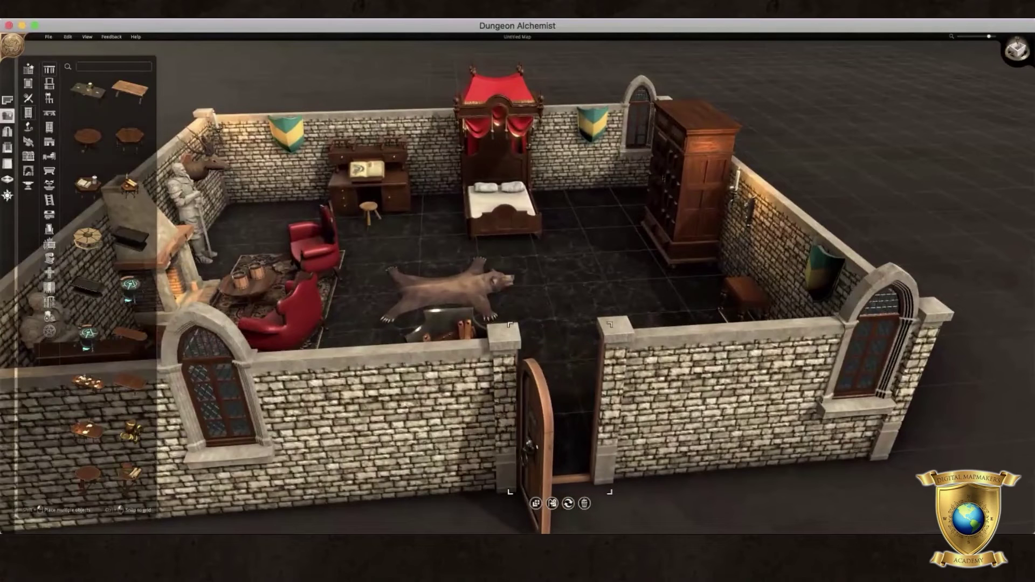
left_click(628, 415)
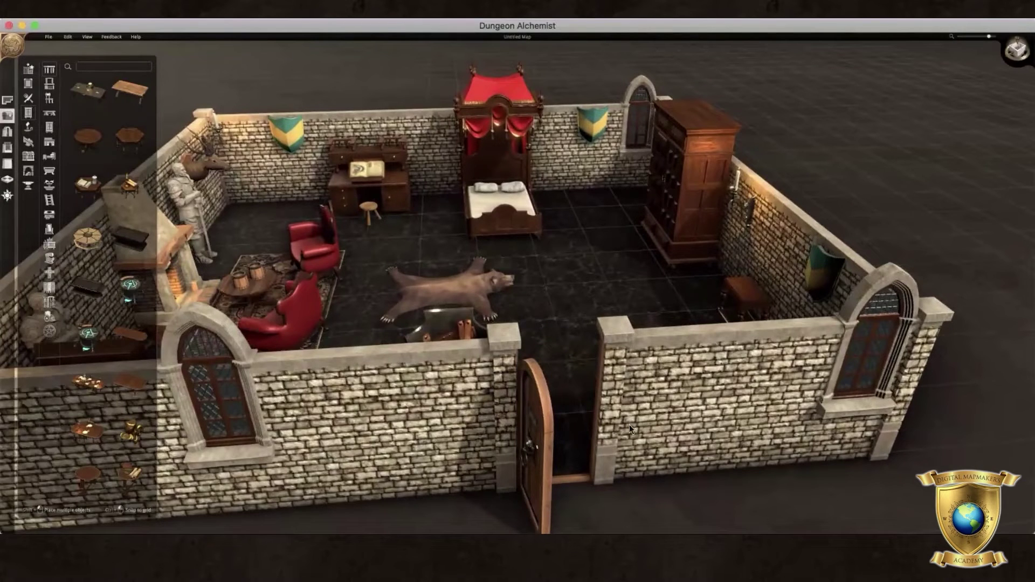
Pan, rotate and zoom around the bedroom to inspect the finished room
right_click_drag(627, 406, 617, 371)
scroll(617, 371, "up", 3)
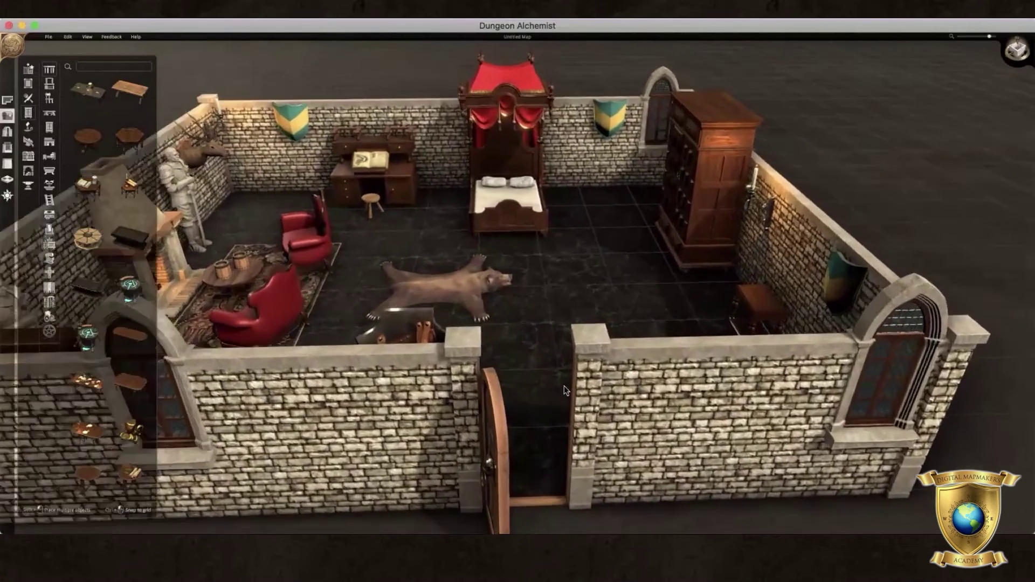
scroll(539, 407, "up", 5)
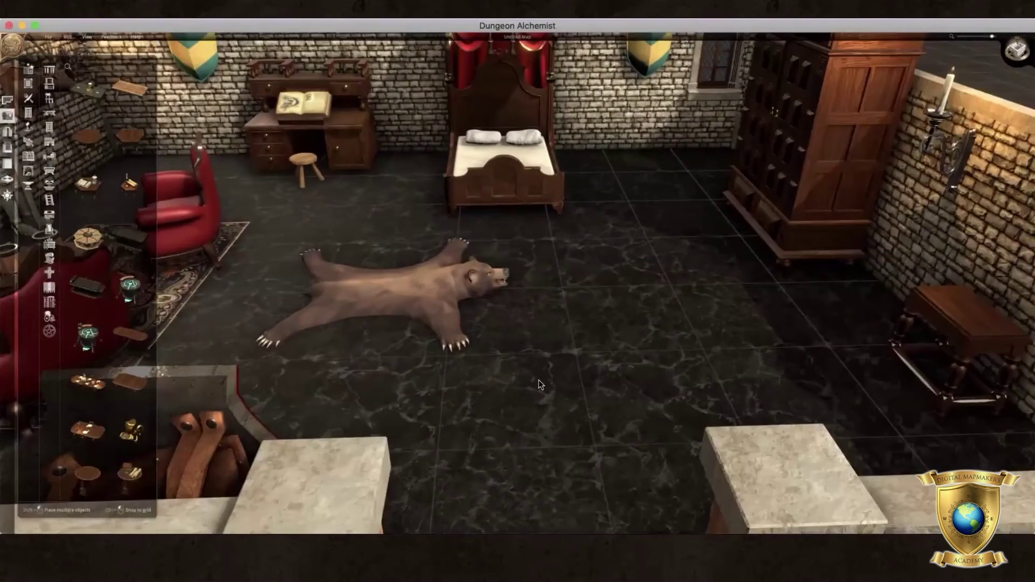
scroll(538, 357, "down", 5)
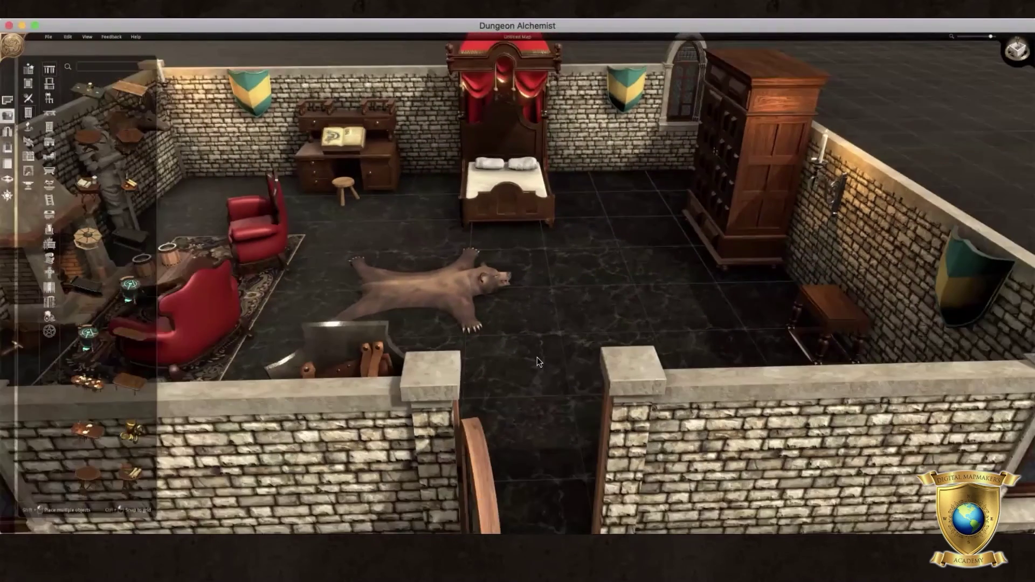
scroll(537, 357, "up", 4)
scroll(537, 357, "down", 5)
scroll(537, 357, "up", 2)
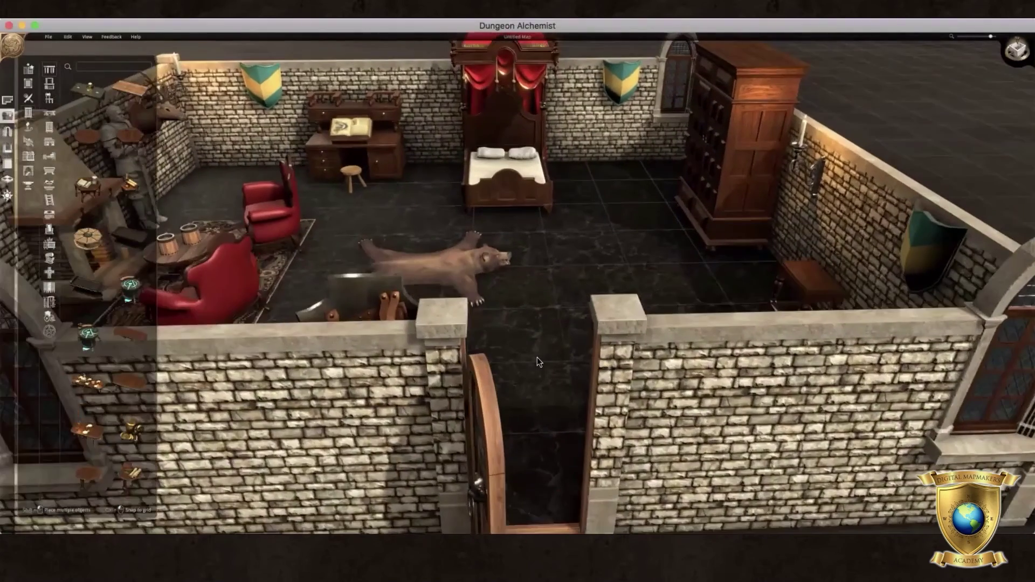
scroll(537, 357, "down", 2)
key("q")
key("e")
key("d")
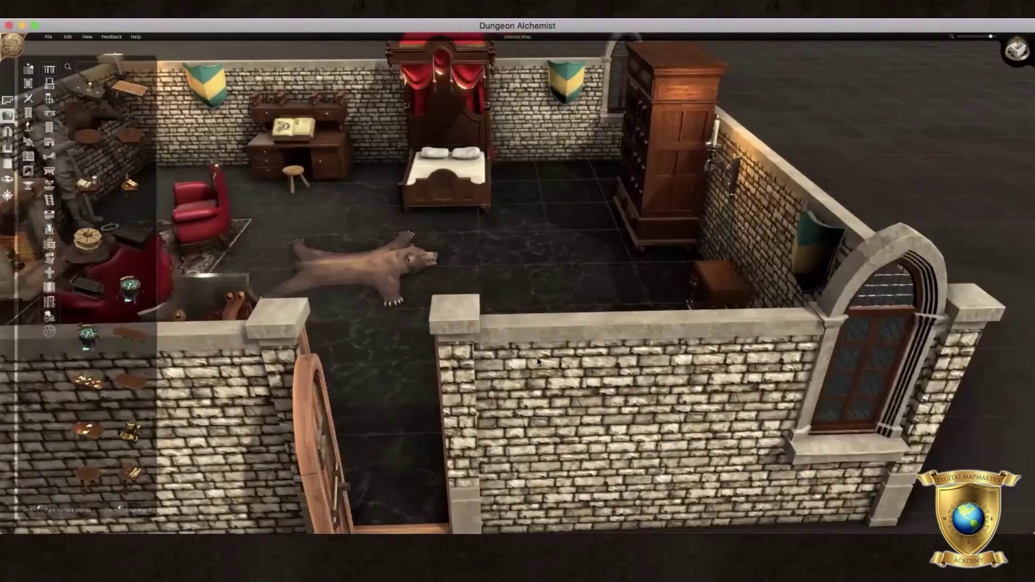
scroll(537, 356, "down", 2)
scroll(537, 357, "up", 2)
key("d")
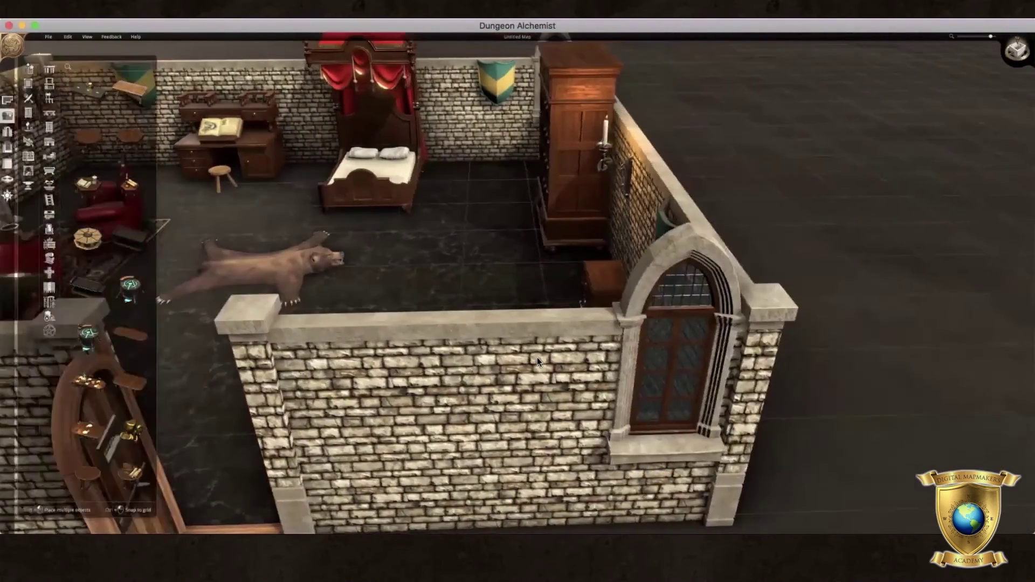
key("a")
key("w")
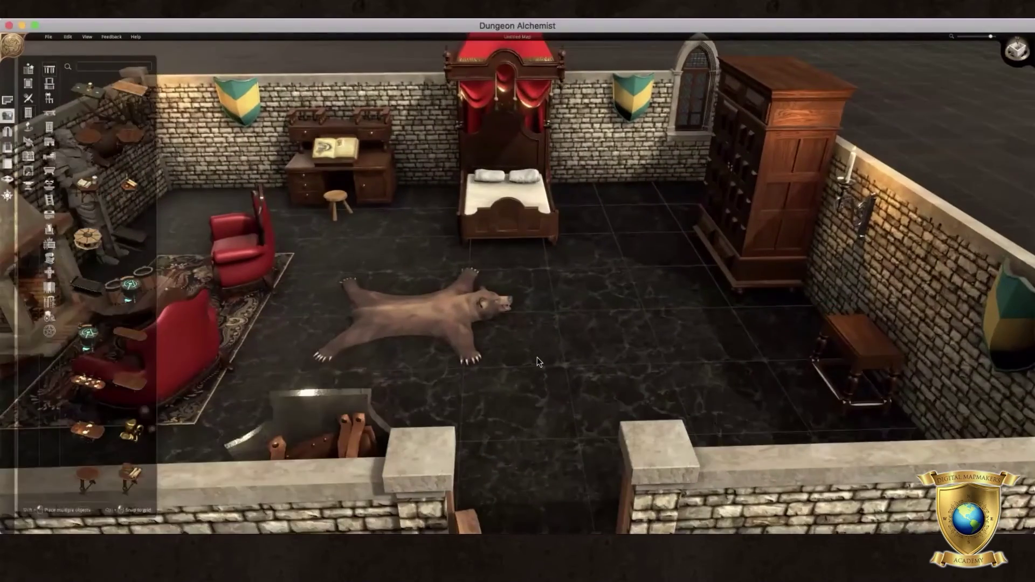
scroll(537, 360, "up", 3)
scroll(537, 357, "down", 2)
key("q")
scroll(537, 357, "up", 2)
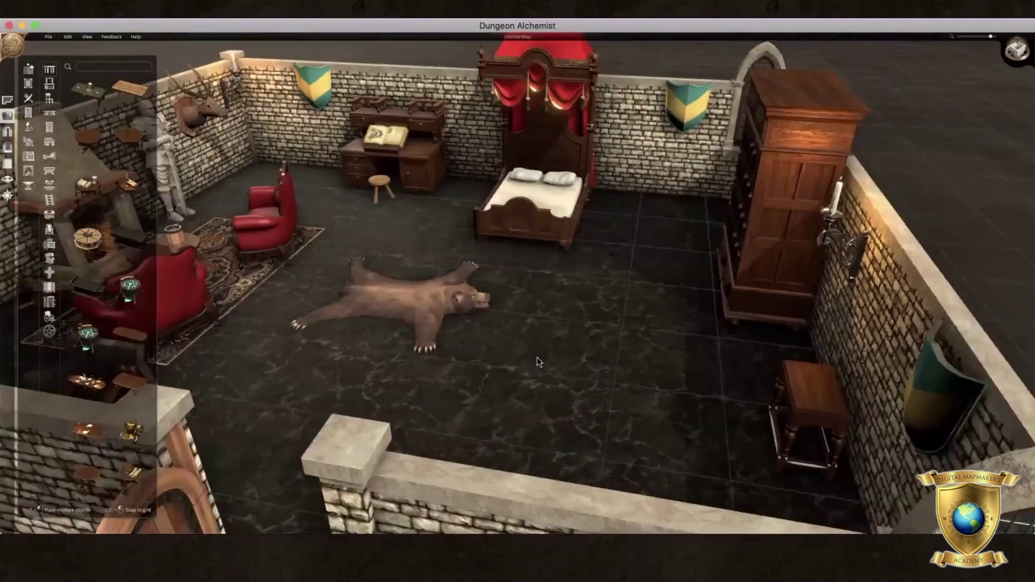
scroll(537, 357, "down", 2)
key("q")
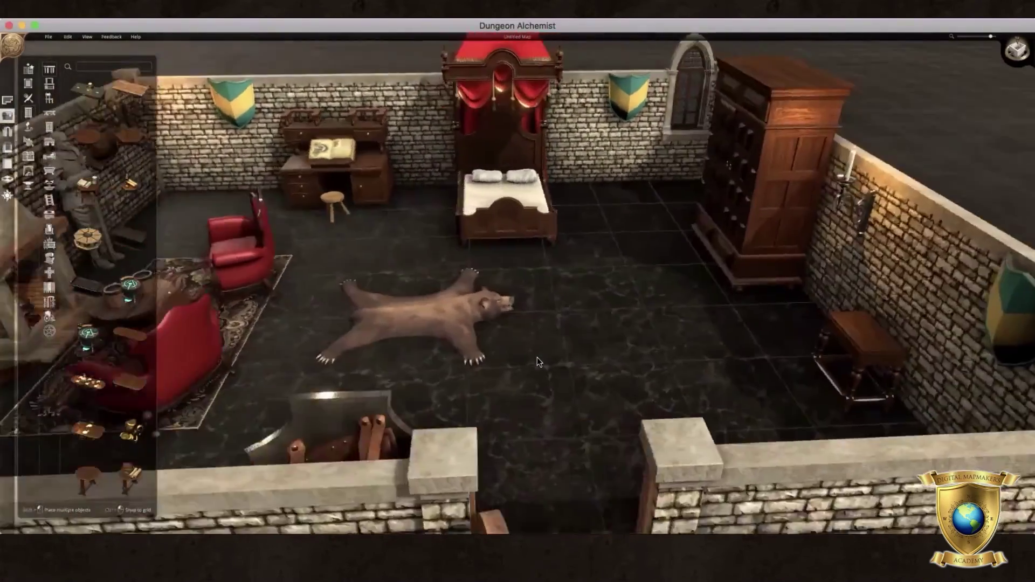
scroll(537, 357, "up", 2)
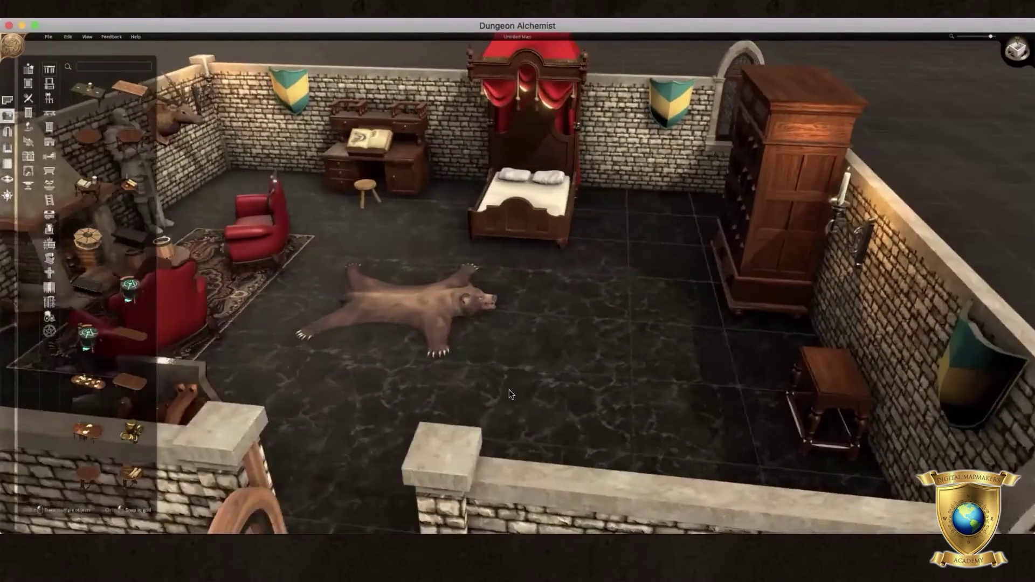
scroll(509, 389, "down", 3)
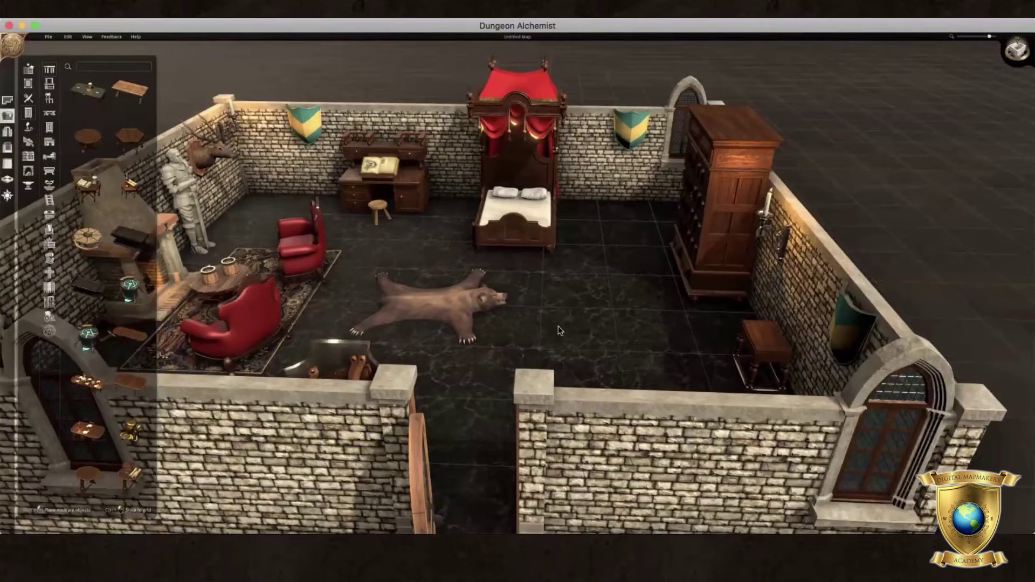
right_click_drag(562, 323, 643, 305)
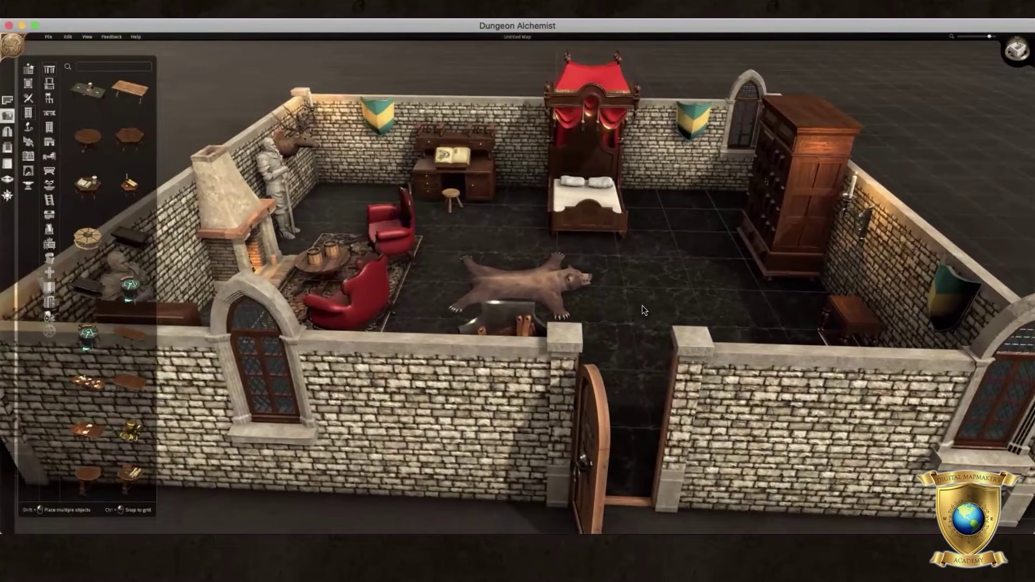
scroll(641, 305, "down", 3)
scroll(642, 305, "up", 2)
scroll(642, 305, "down", 4)
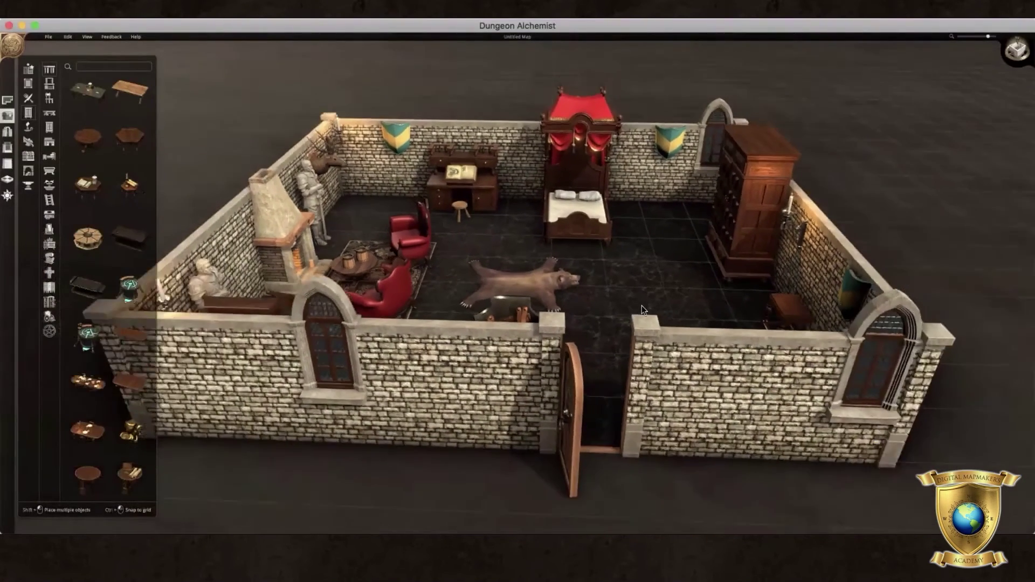
scroll(642, 305, "down", 2)
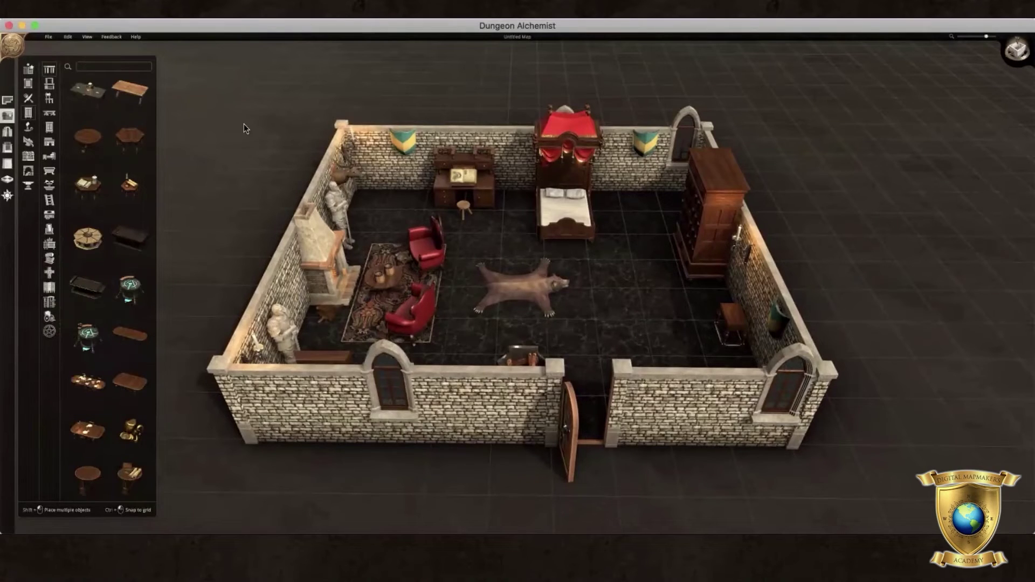
Start a new Print map on American Letter paper measured in inches
left_click(48, 37)
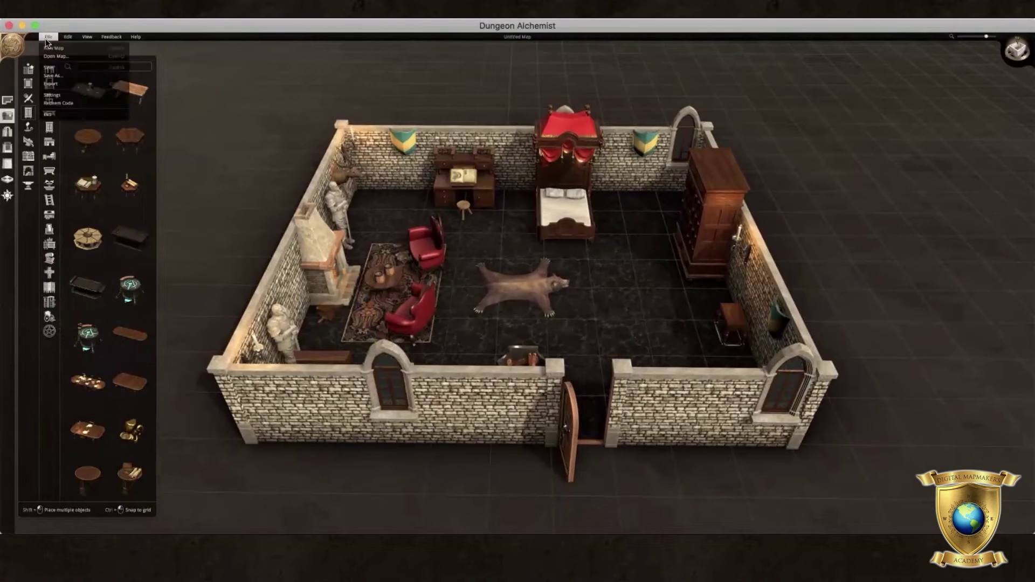
left_click(50, 49)
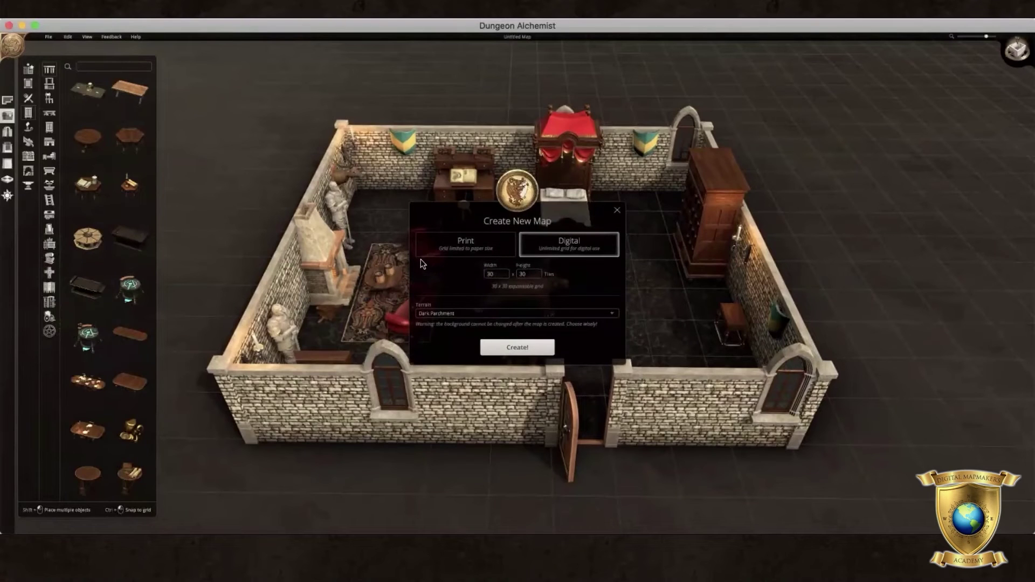
left_click(438, 249)
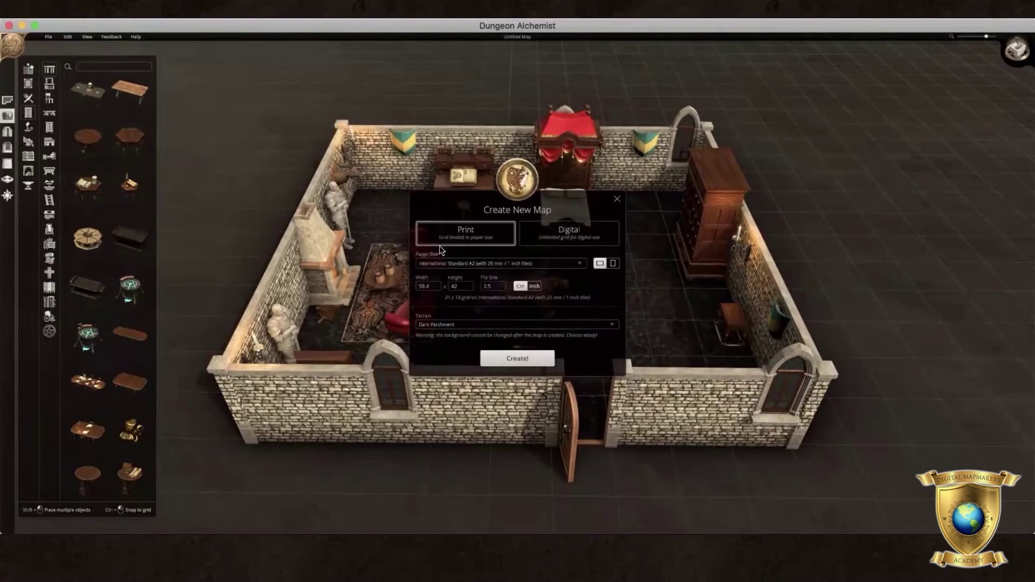
left_click(547, 240)
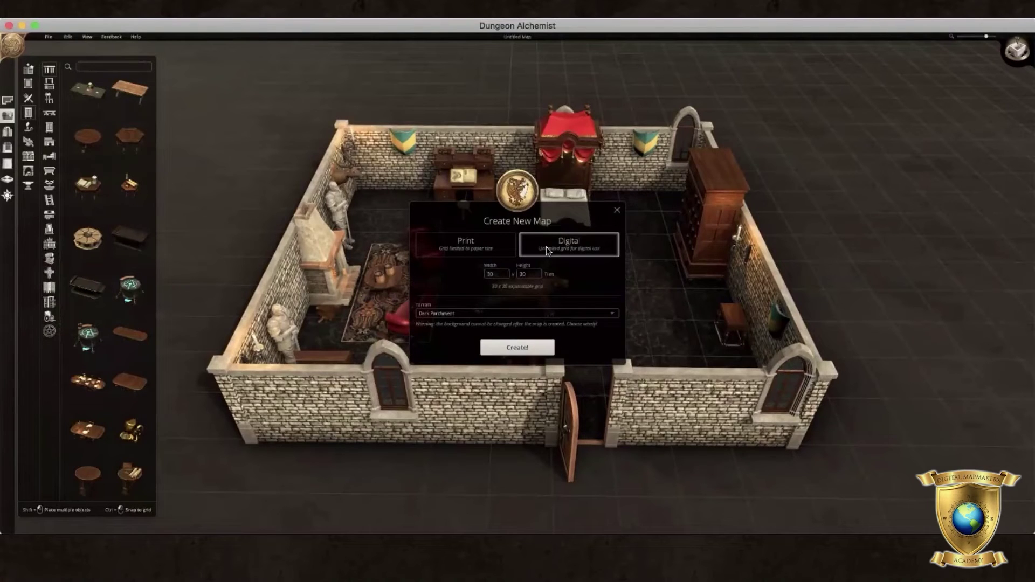
left_click(477, 240)
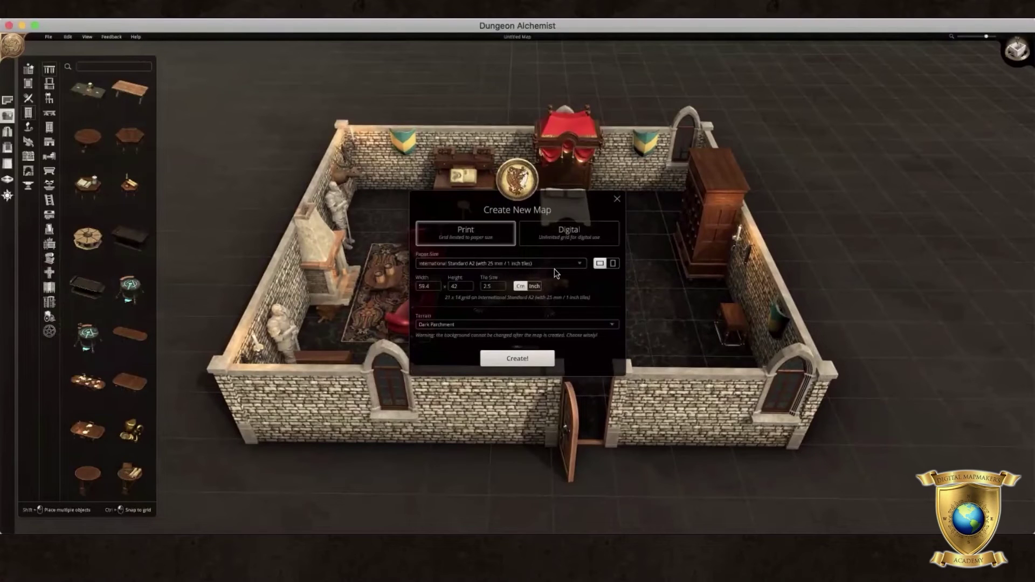
left_click(581, 264)
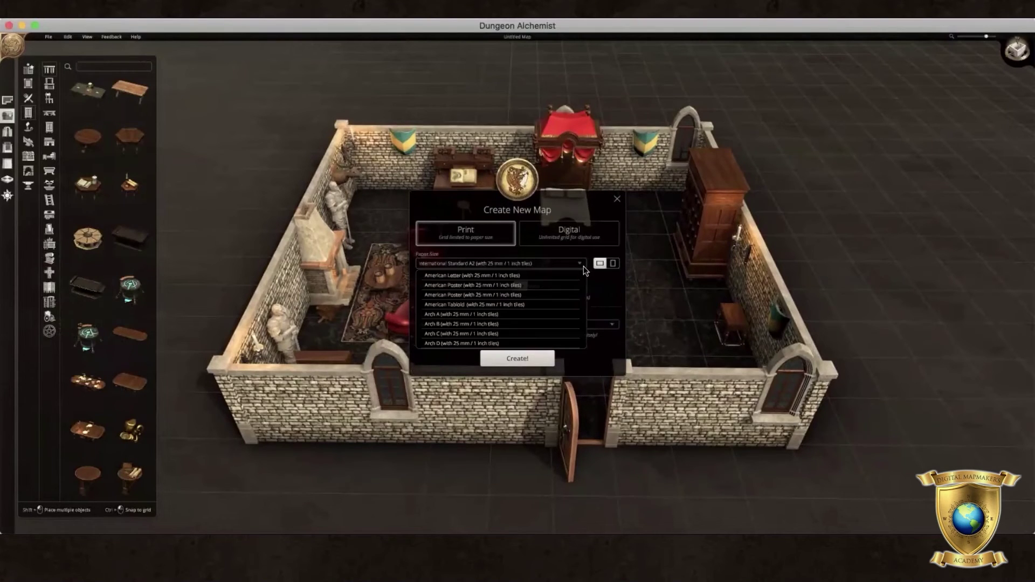
left_click(540, 275)
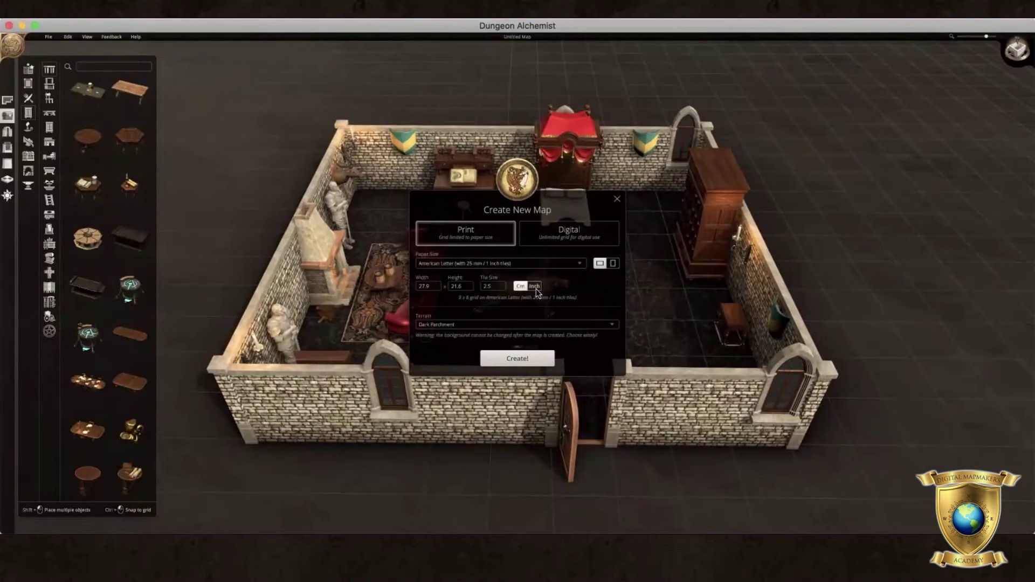
left_click(535, 286)
Confirm creation of the print-sized map to get an empty grid
left_click(525, 360)
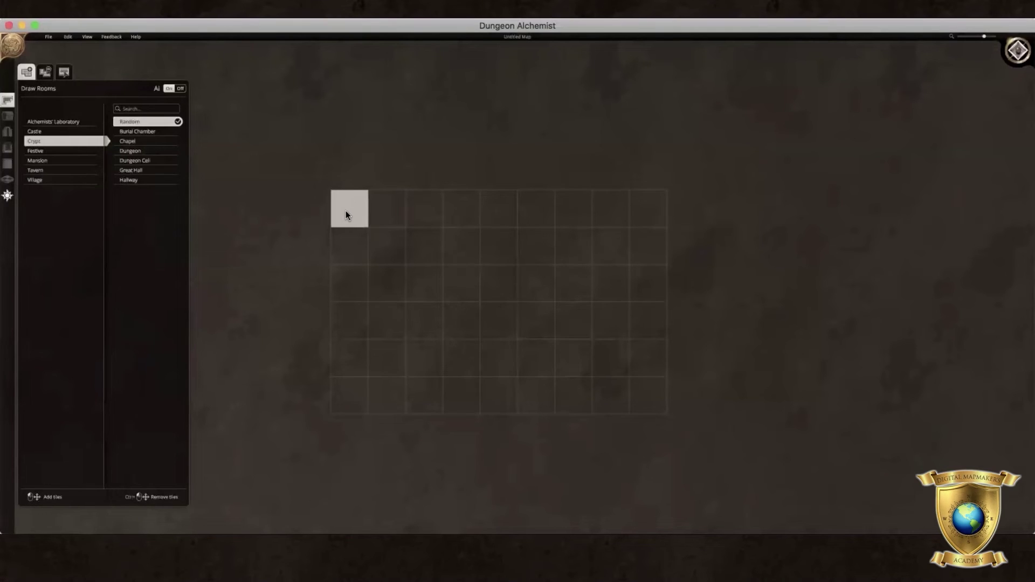
Mark out a room across the whole grid and generate it as a Village Park
left_click_drag(346, 211, 650, 396)
left_click(47, 181)
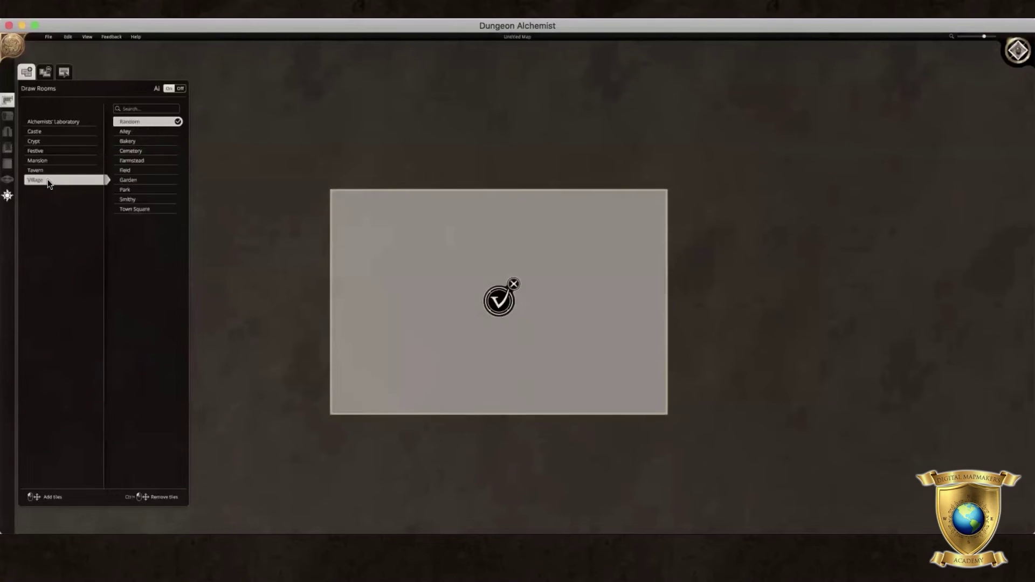
left_click(127, 190)
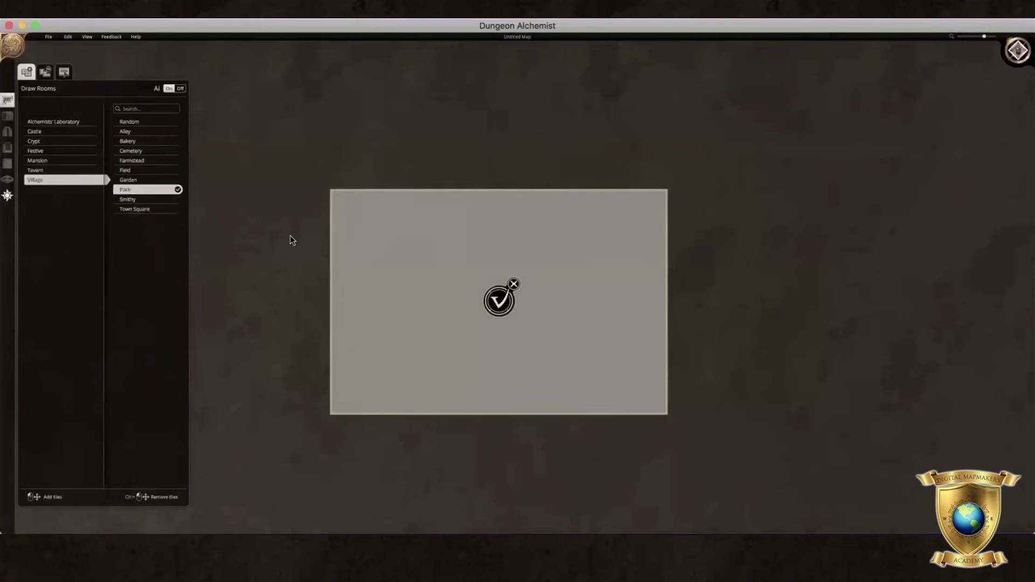
left_click(499, 301)
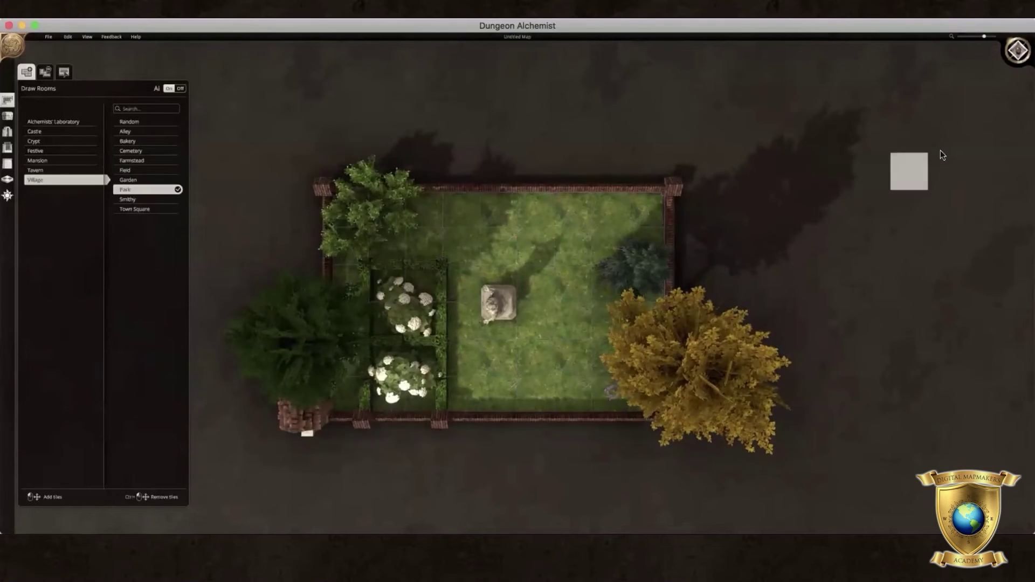
Toggle the park map between 3D perspective and top-down view, ending top-down
left_click(1020, 56)
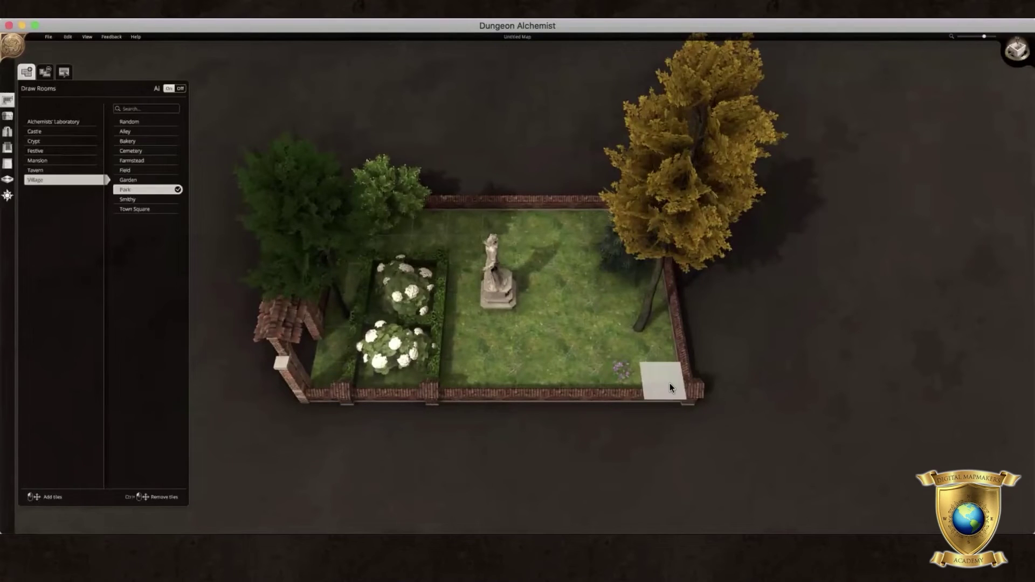
left_click(1028, 52)
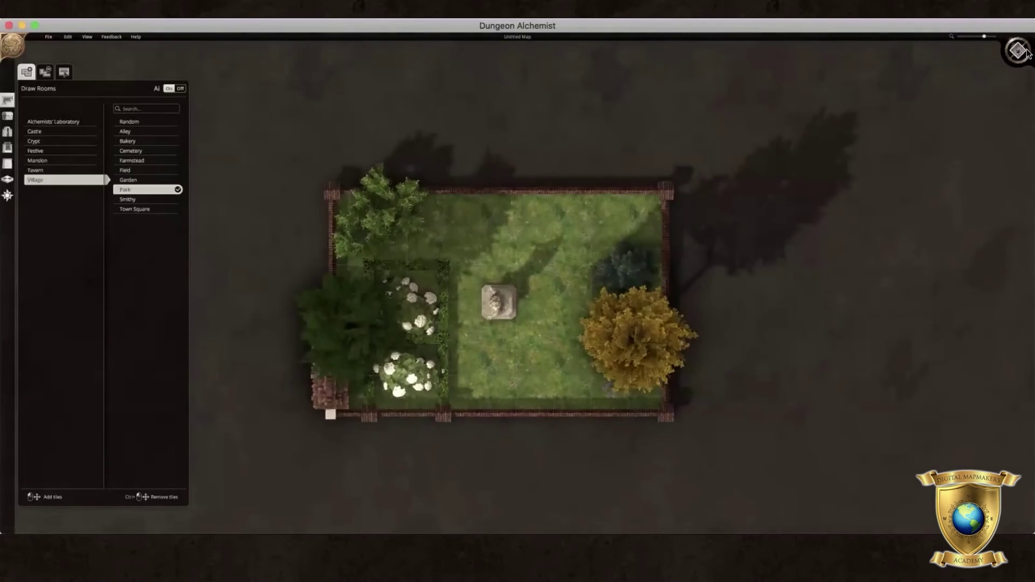
left_click(1028, 52)
left_click(1027, 52)
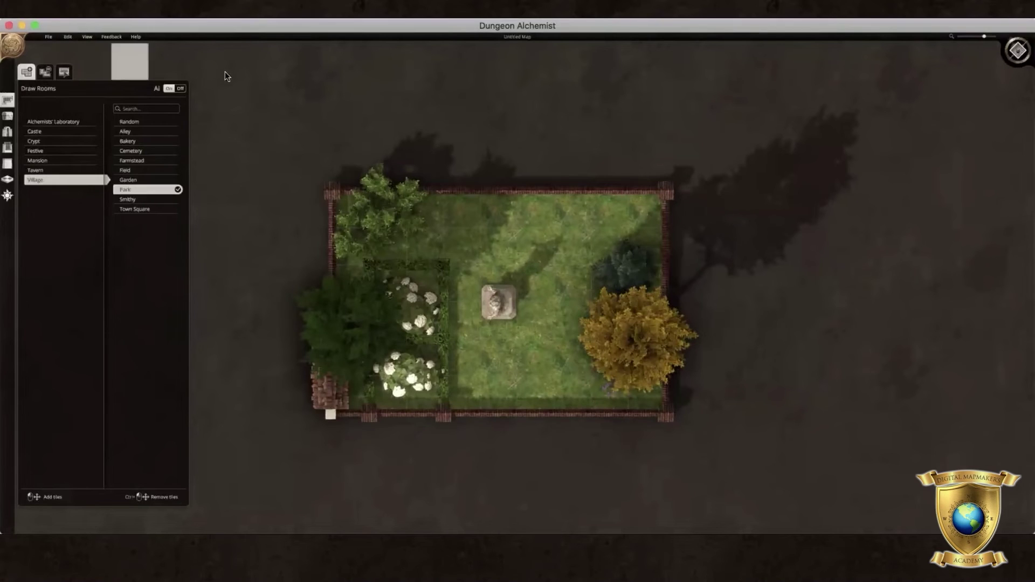
Set Grid to Off in File > Settings and save the changes
left_click(49, 37)
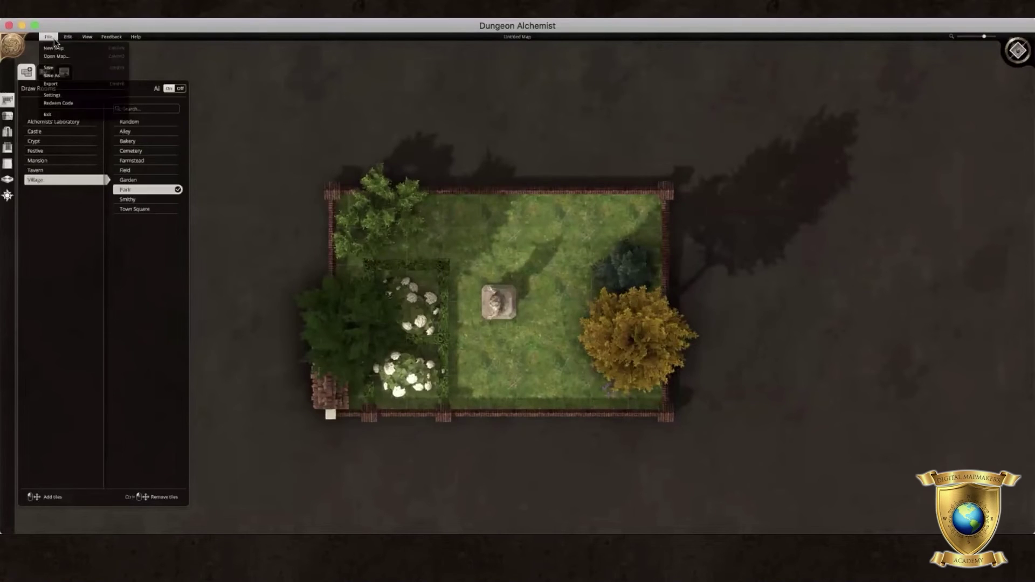
left_click(56, 95)
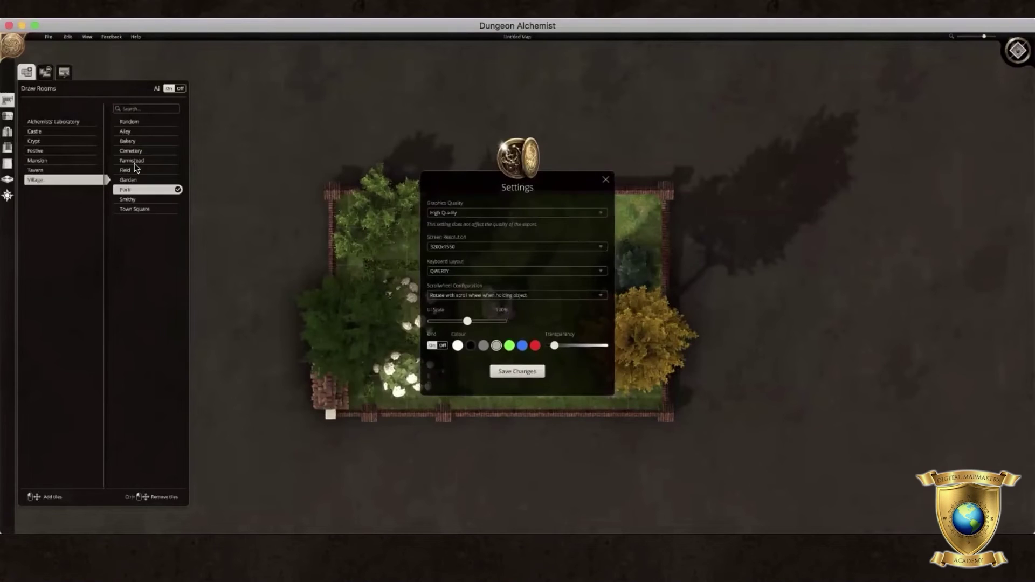
left_click(445, 345)
left_click(603, 182)
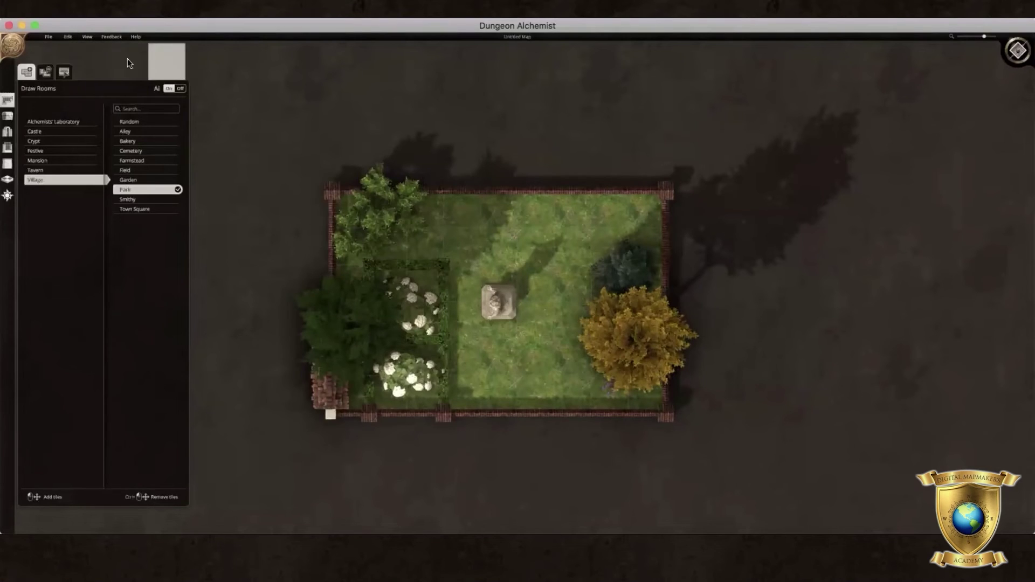
left_click(47, 35)
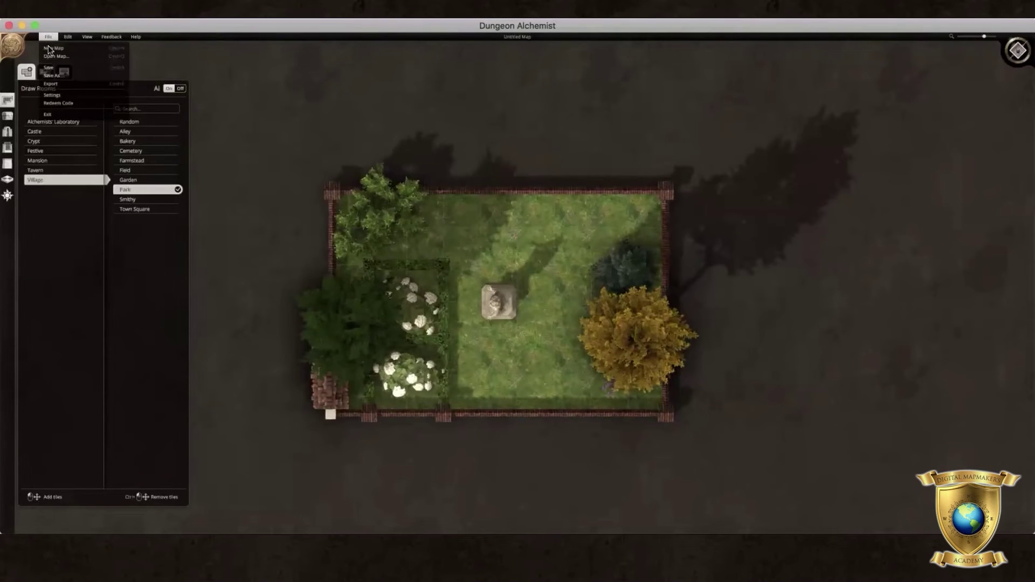
left_click(50, 94)
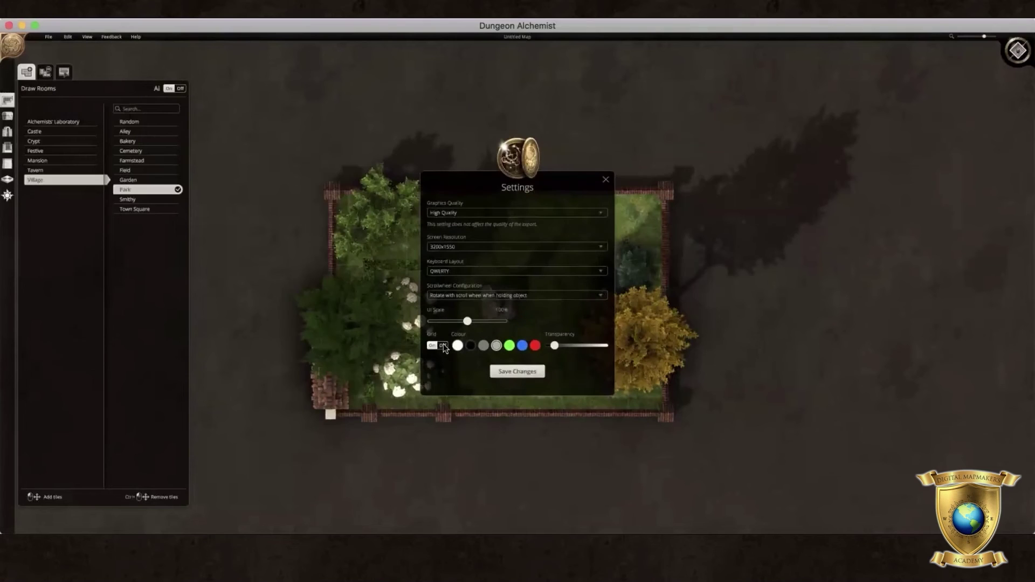
left_click(501, 372)
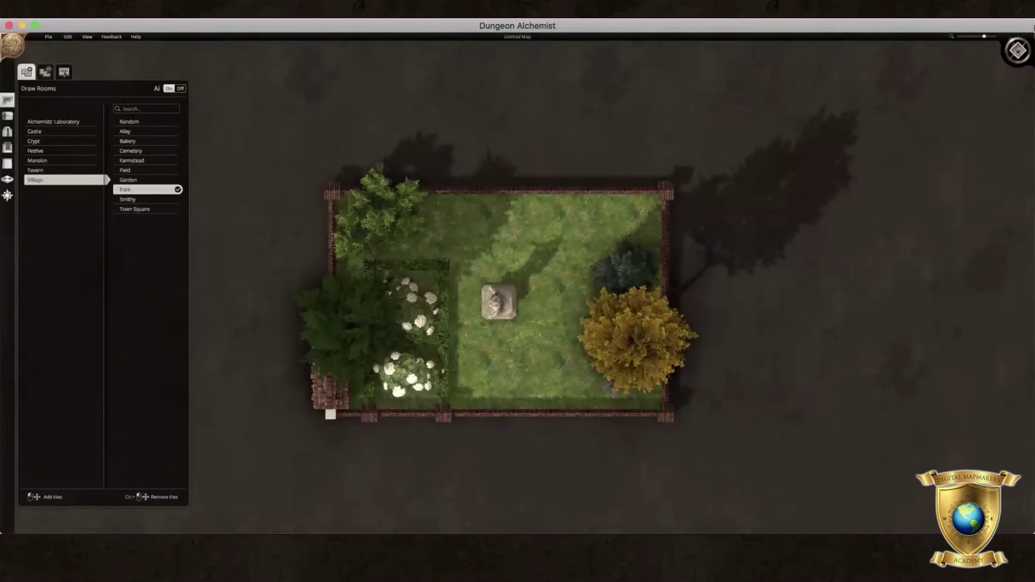
Tilt the gridless park map into the angled 3D perspective
left_click(1019, 50)
left_click(1018, 51)
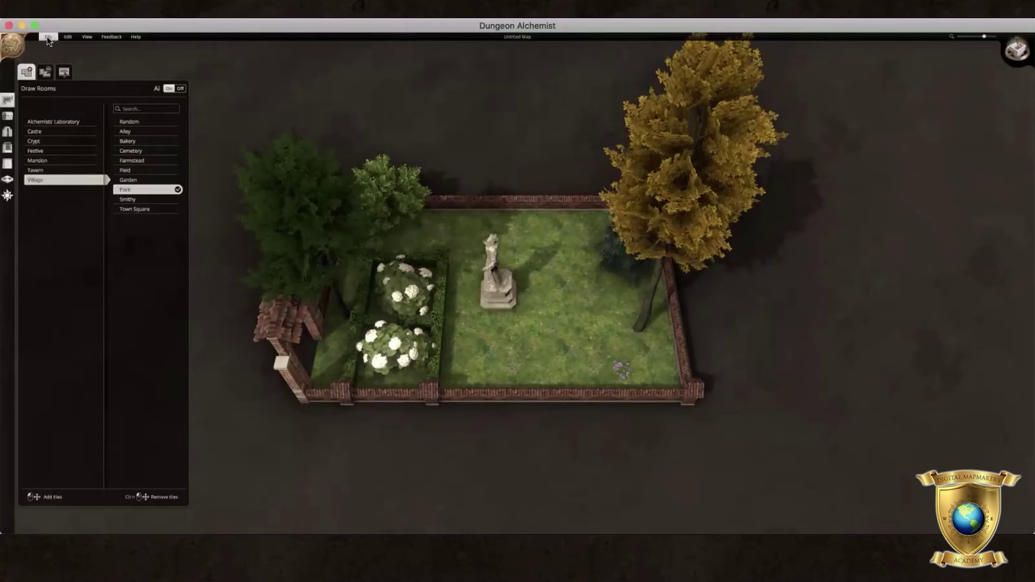
left_click(47, 37)
left_click(50, 84)
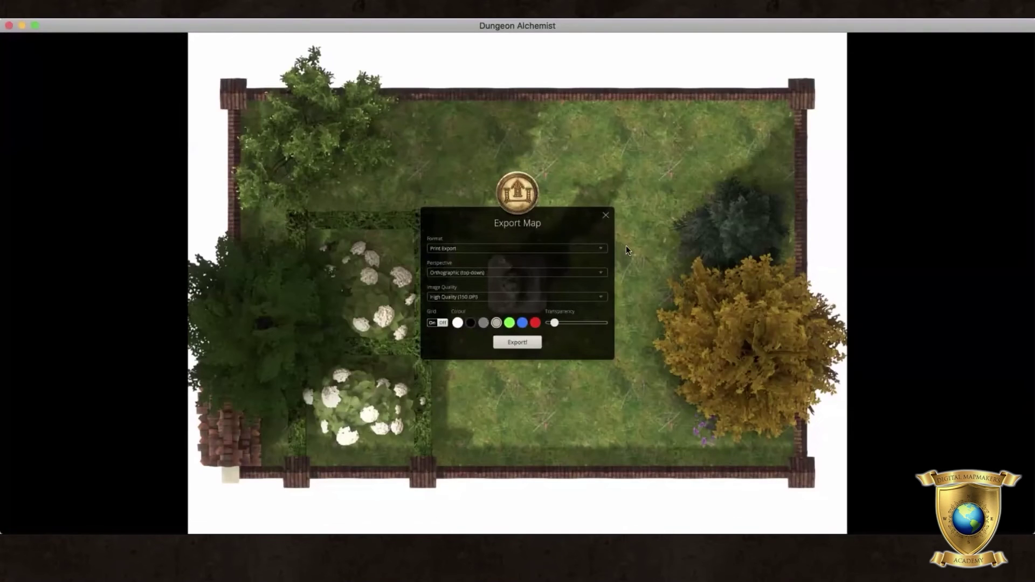
left_click(605, 216)
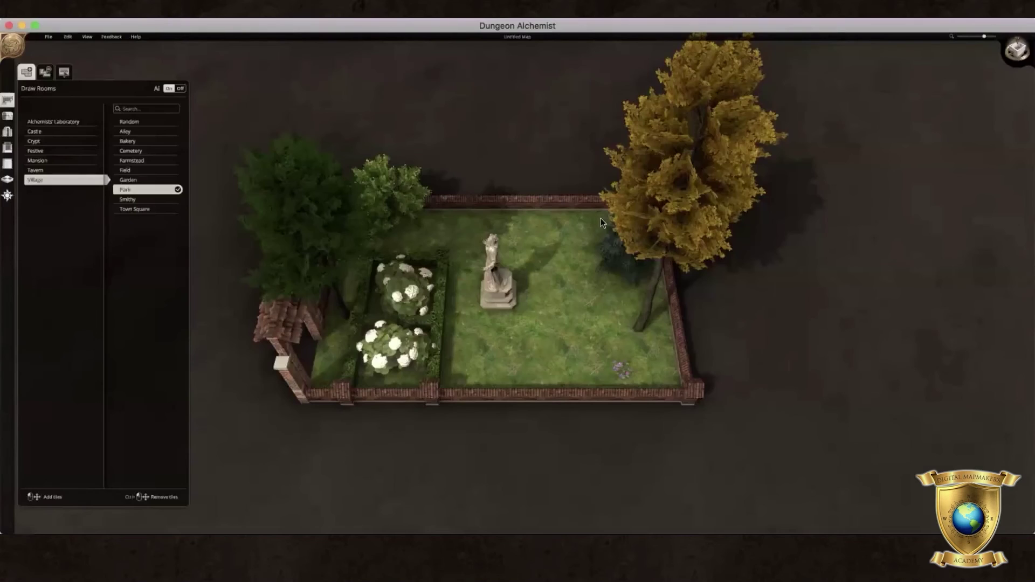
Turn the grid back on in Settings with red grid lines, and save
left_click(48, 38)
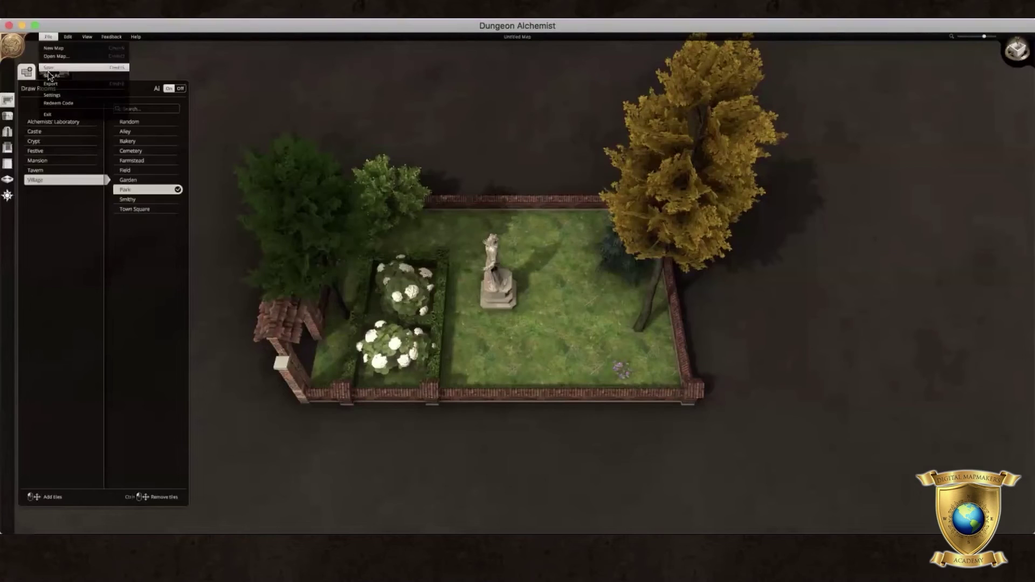
left_click(52, 97)
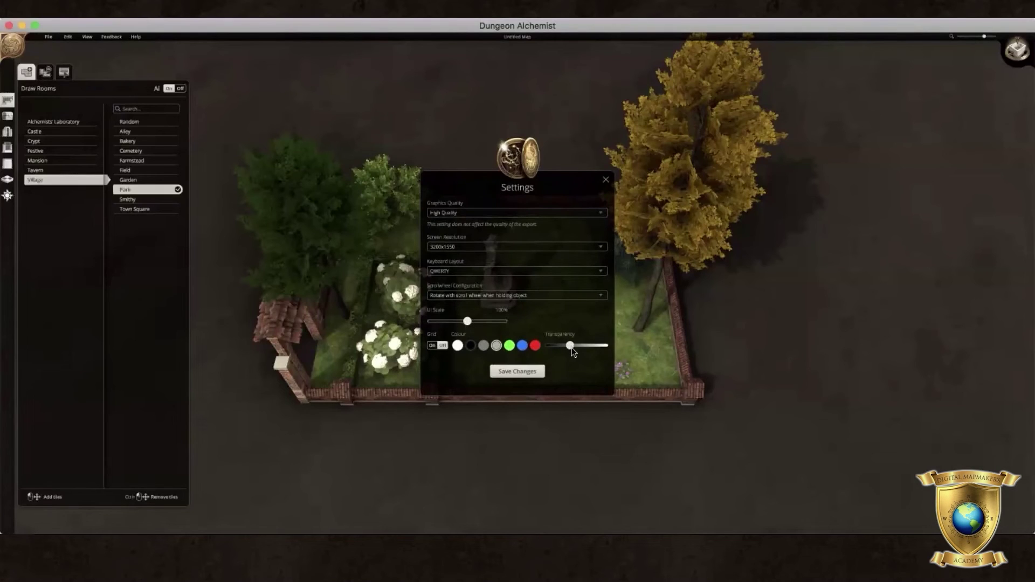
left_click(431, 346)
left_click(533, 346)
left_click(538, 372)
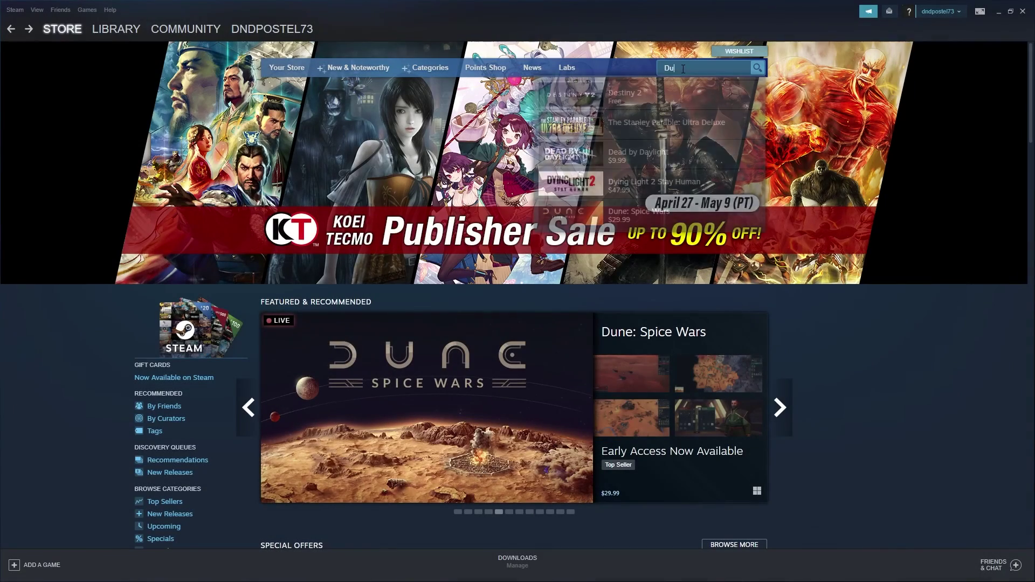
Search the Steam store for 'Dungeon Alchemist' and open its store page
type("ngeon Alchem")
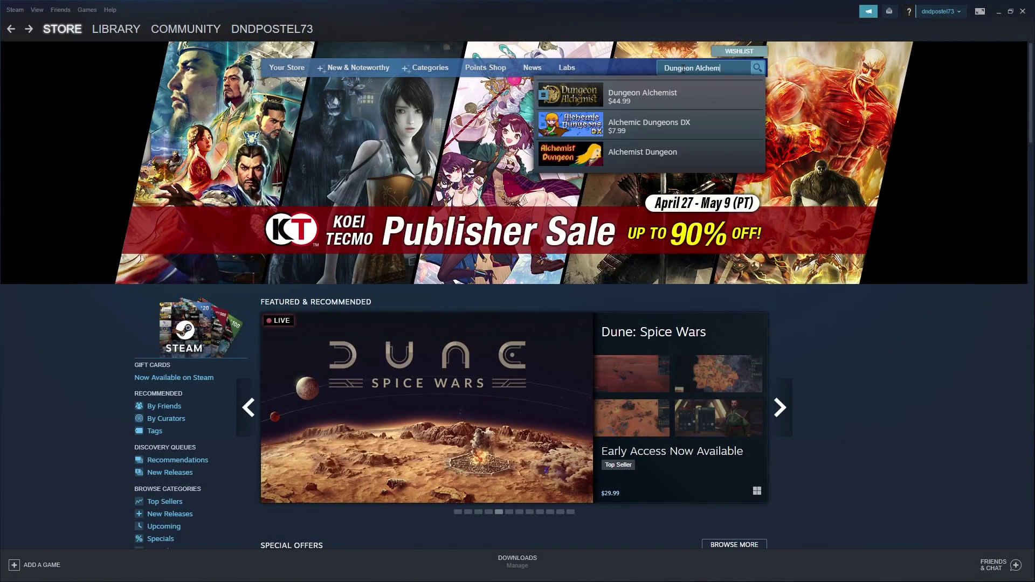
type("ist")
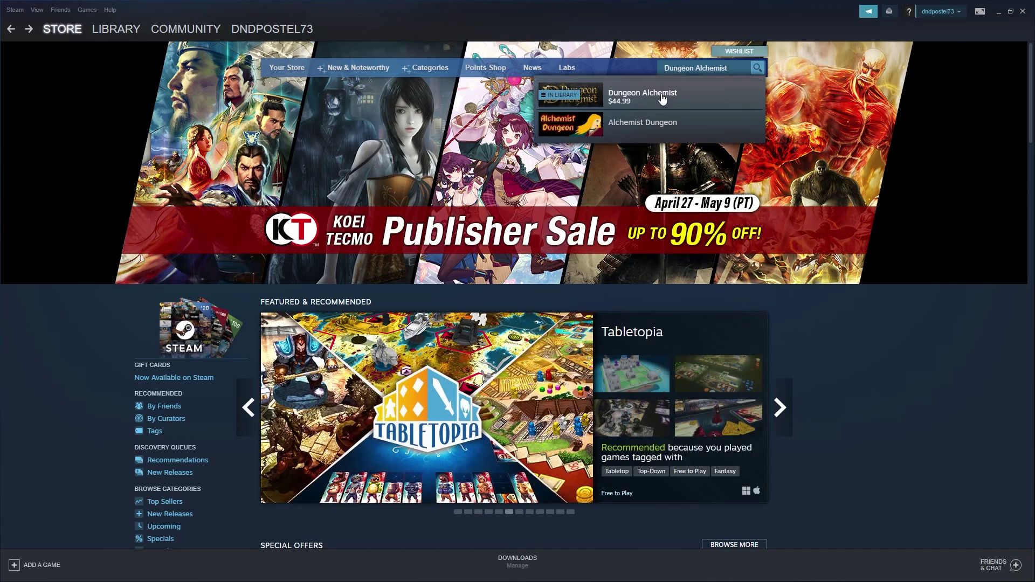
left_click(663, 99)
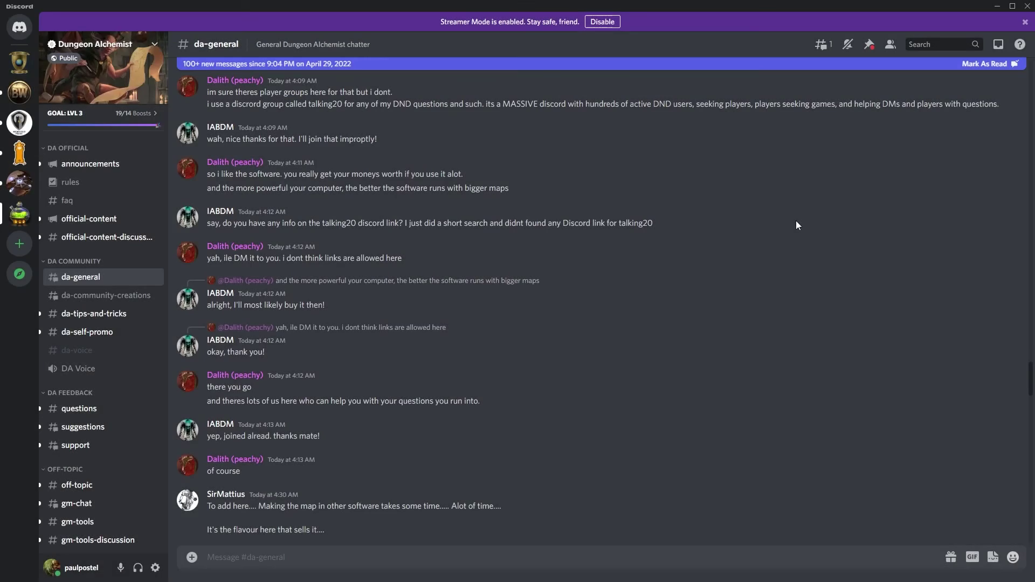
Scroll down through the recent #da-general messages about community builds
scroll(797, 226, "down", 1)
scroll(797, 225, "down", 1)
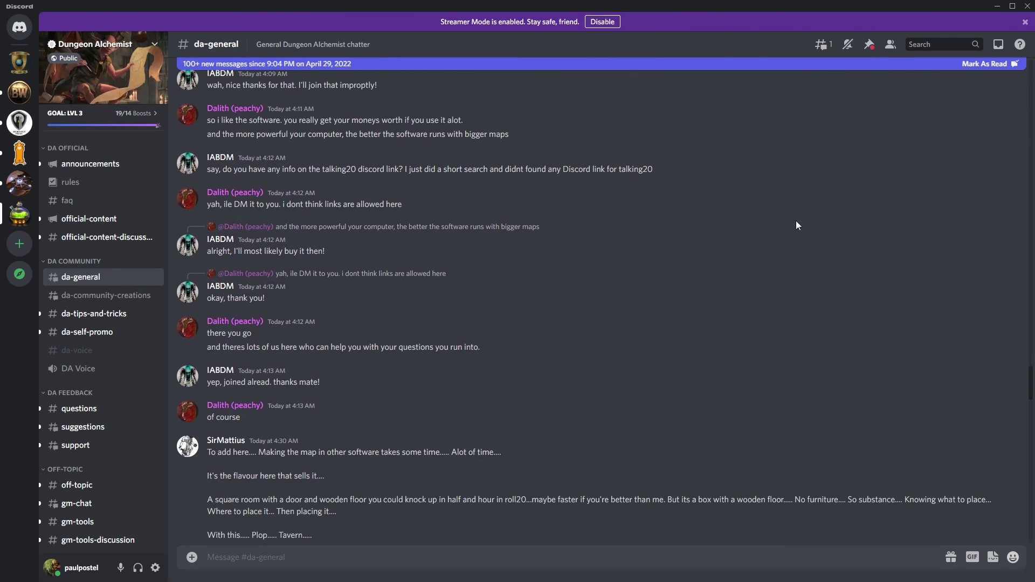
scroll(797, 225, "down", 3)
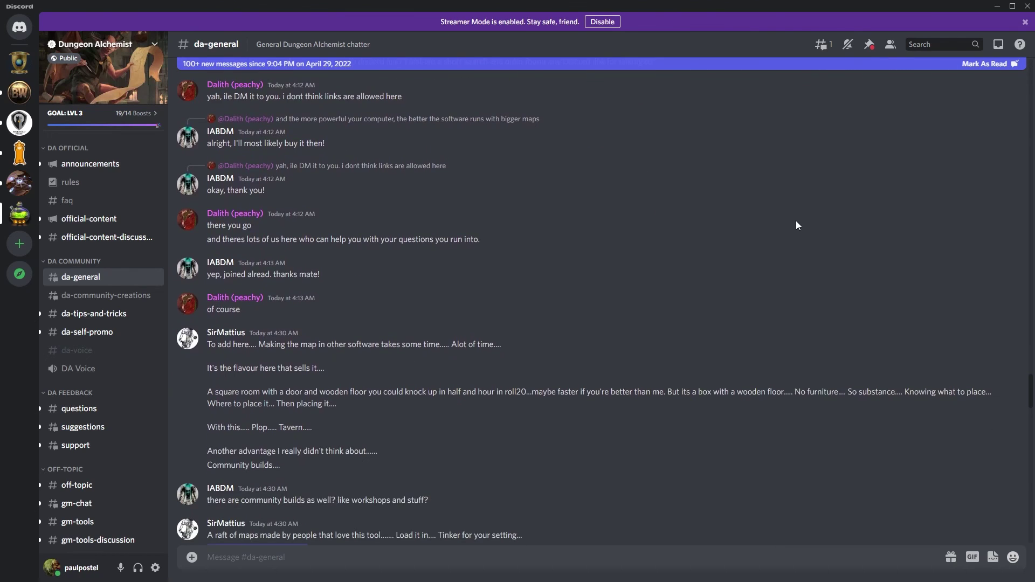
scroll(797, 226, "down", 3)
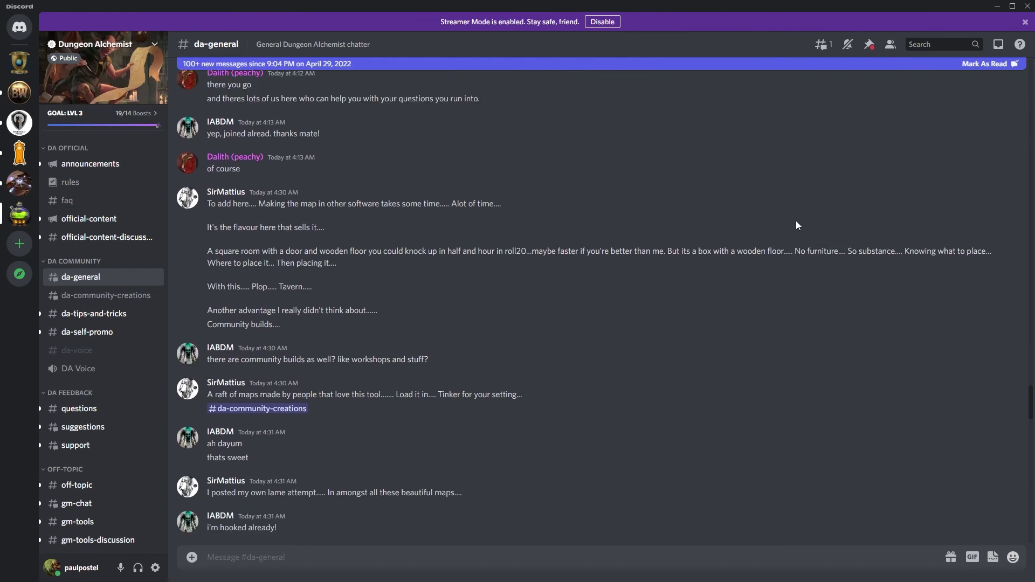
scroll(796, 225, "down", 3)
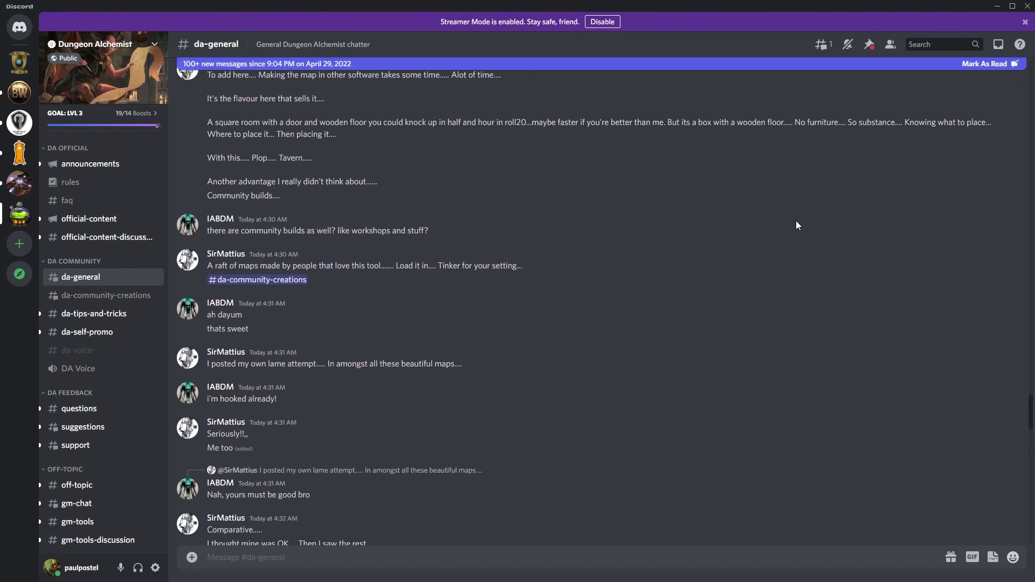